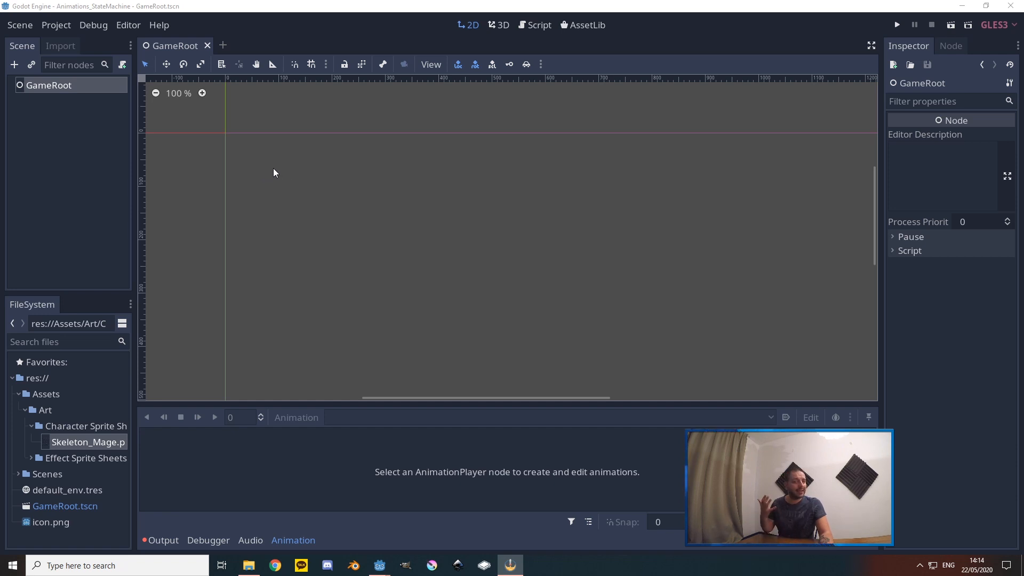
Create a new scene with a KinematicBody2D node as its root
click(20, 25)
click(37, 44)
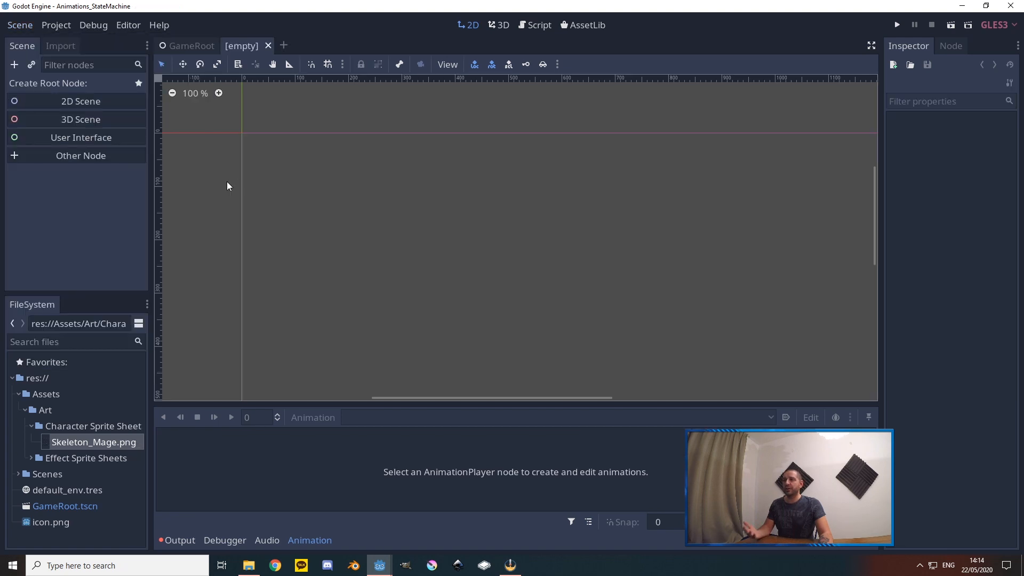
click(91, 155)
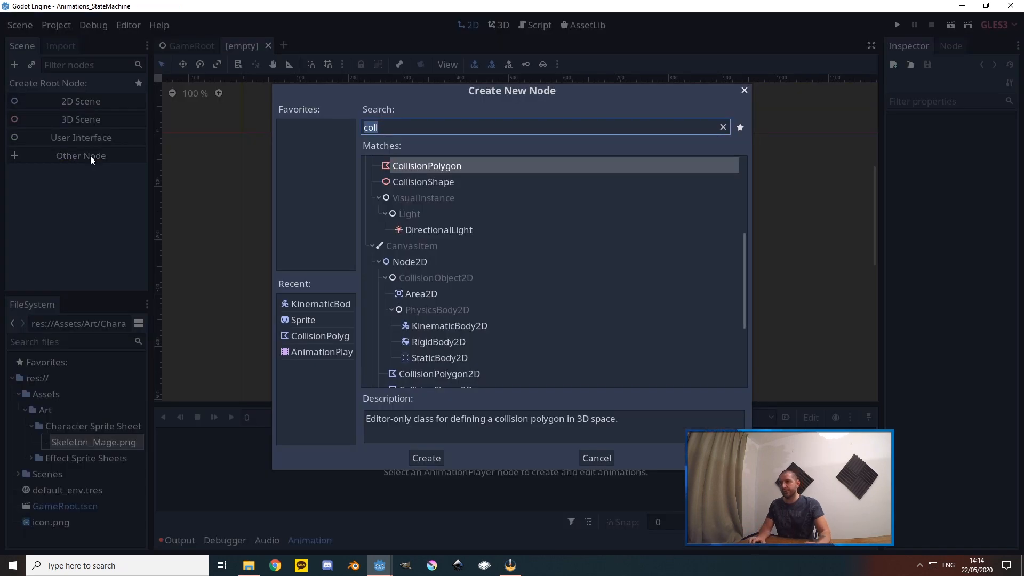
text(Kine)
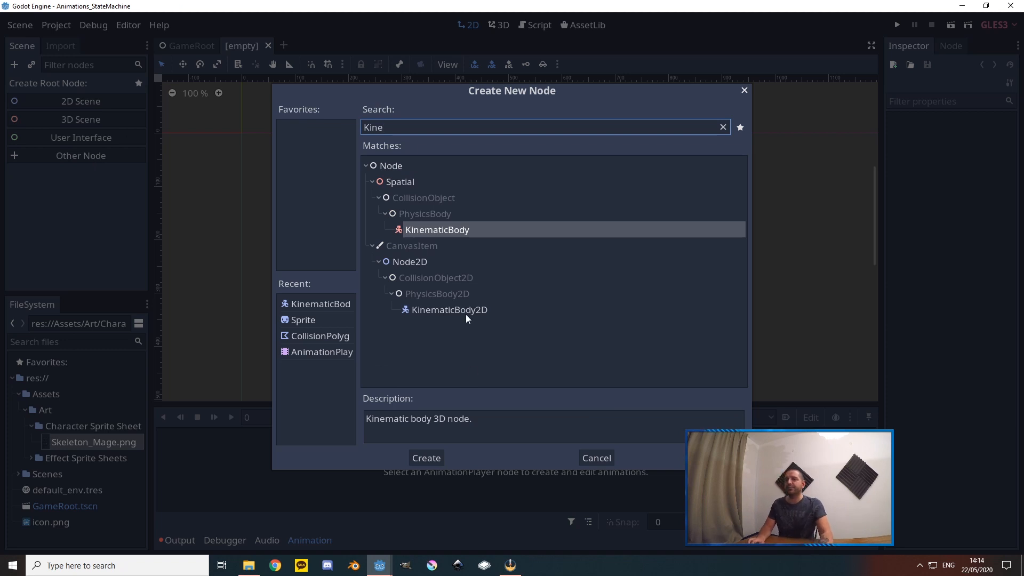
click(449, 310)
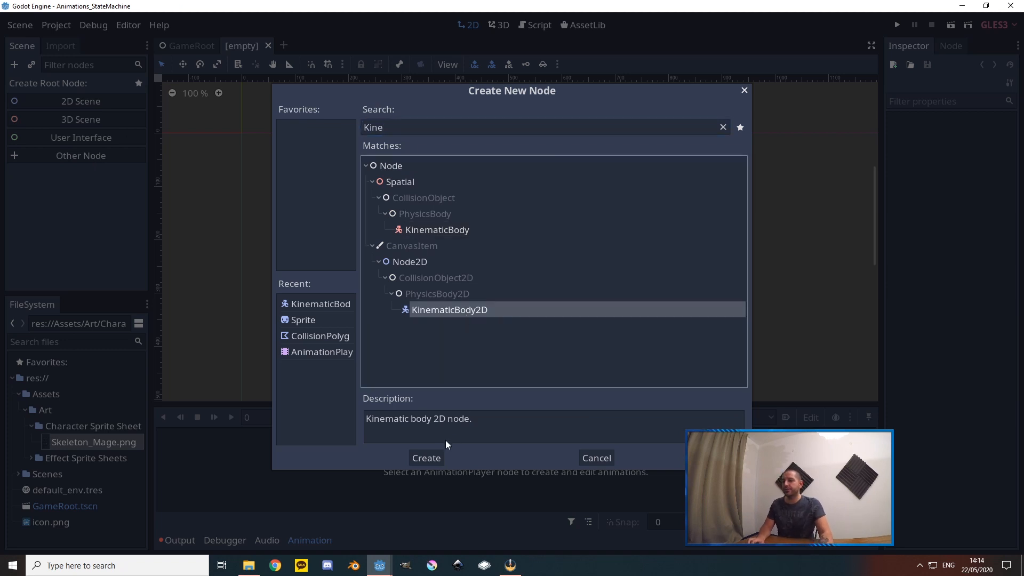
click(426, 457)
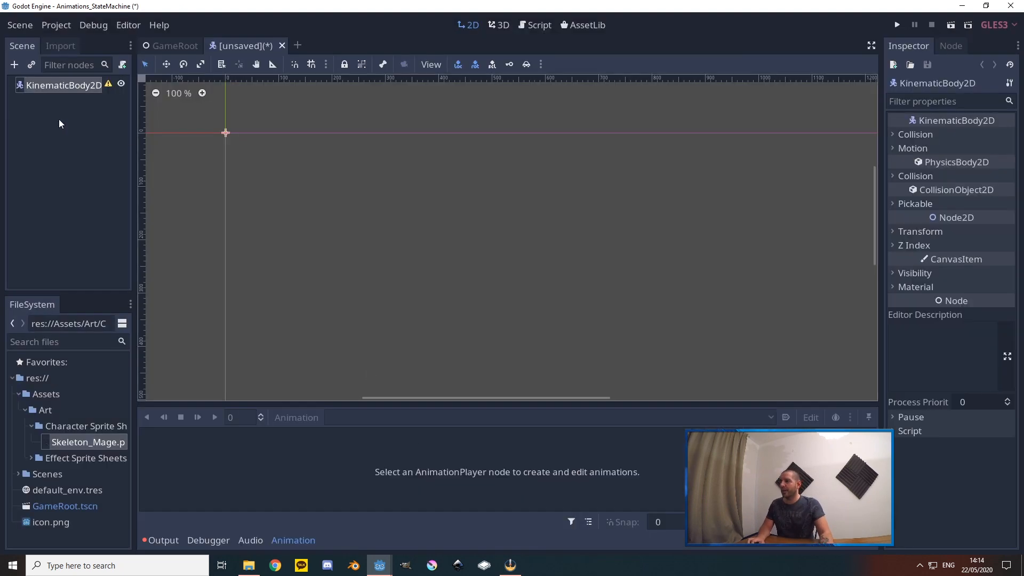
Add a CollisionPolygon2D node as a child of the KinematicBody2D root
right_click(59, 88)
click(94, 98)
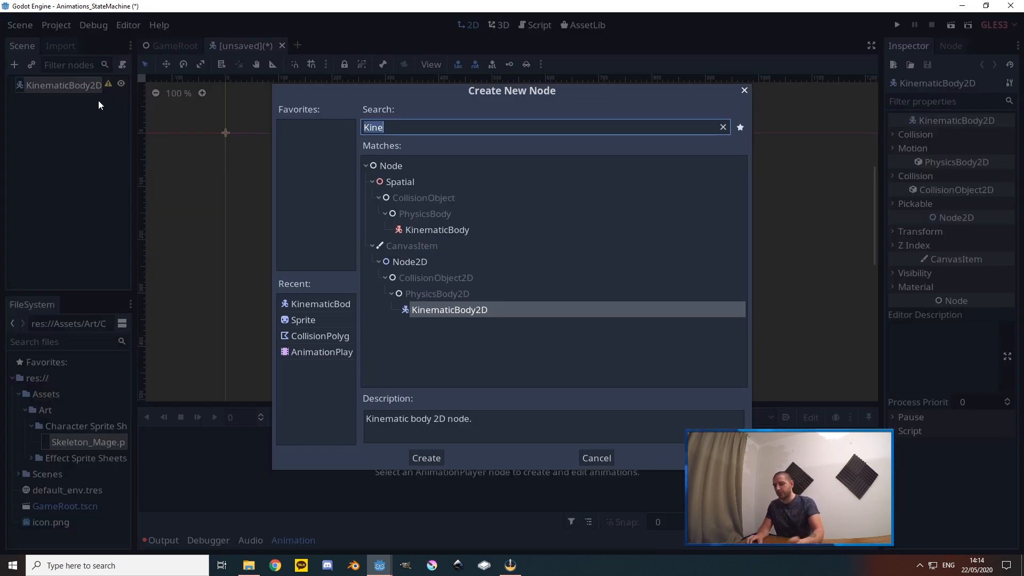
text(collii)
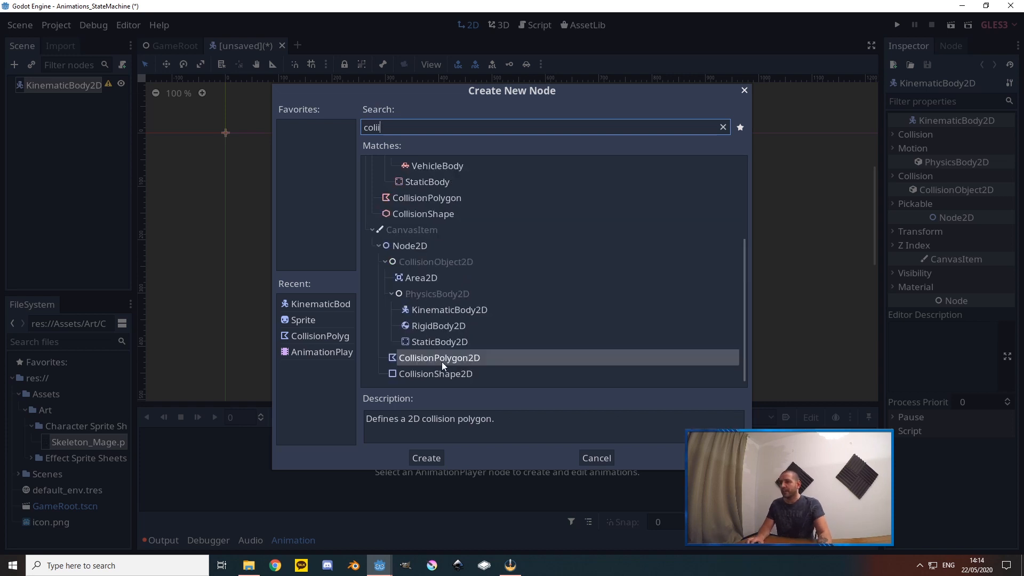
click(430, 456)
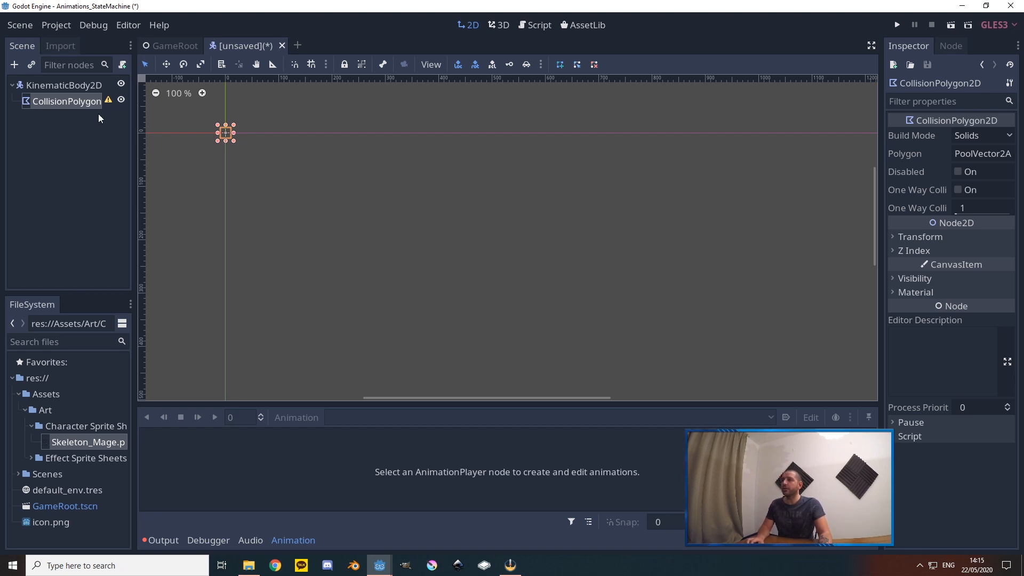
scroll(231, 120, up, 2)
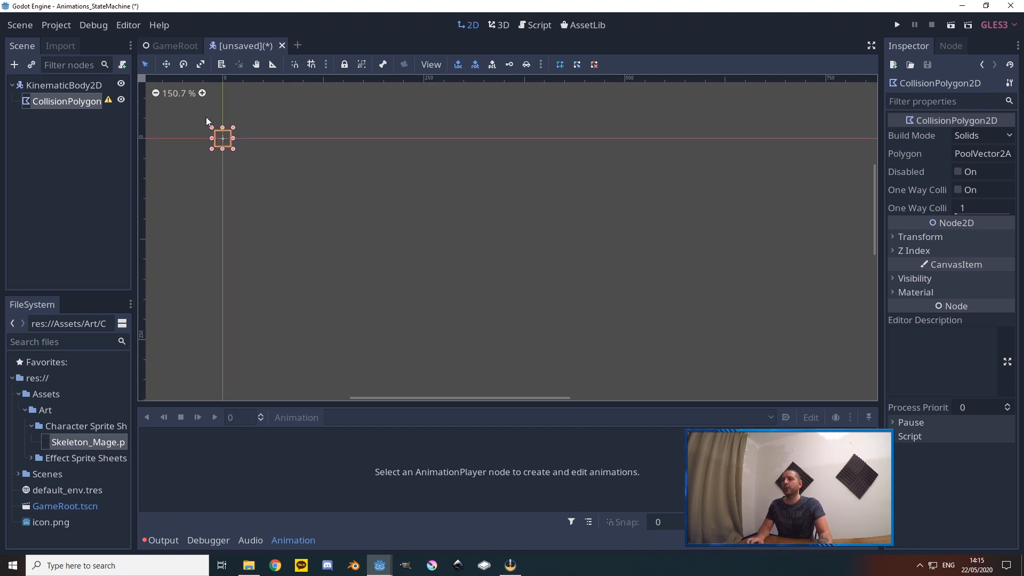
scroll(202, 118, up, 3)
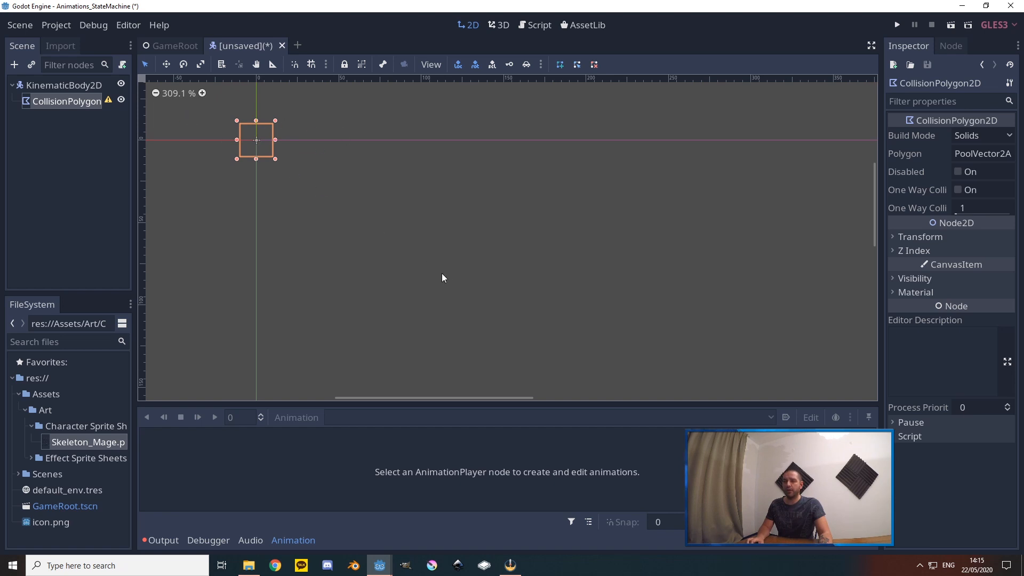
scroll(453, 278, down, 3)
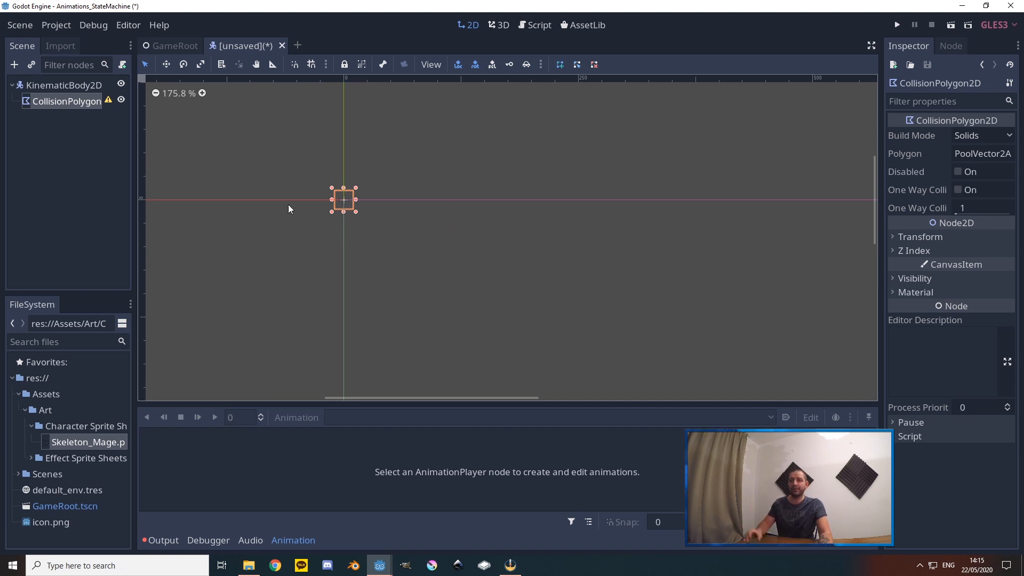
Add a Sprite node as a child of KinematicBody2D and assign Skeleton_Mage.png as its texture
right_click(47, 86)
click(68, 97)
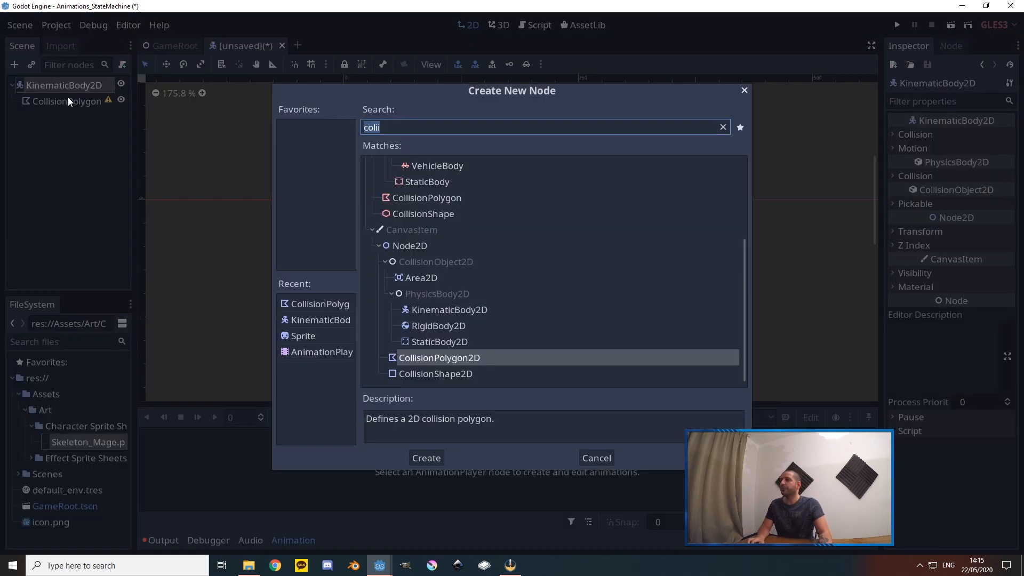
text(sprite)
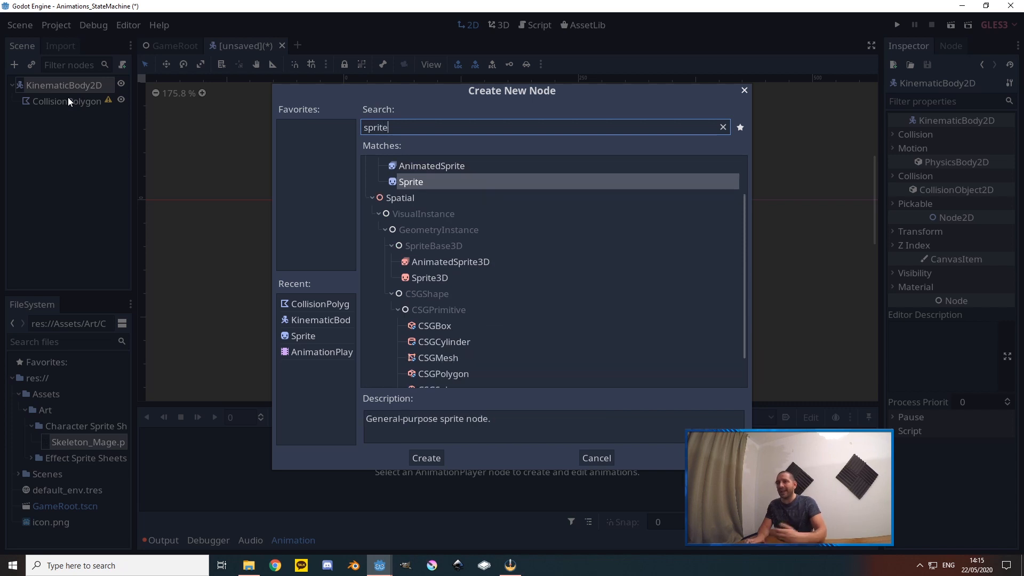
click(420, 184)
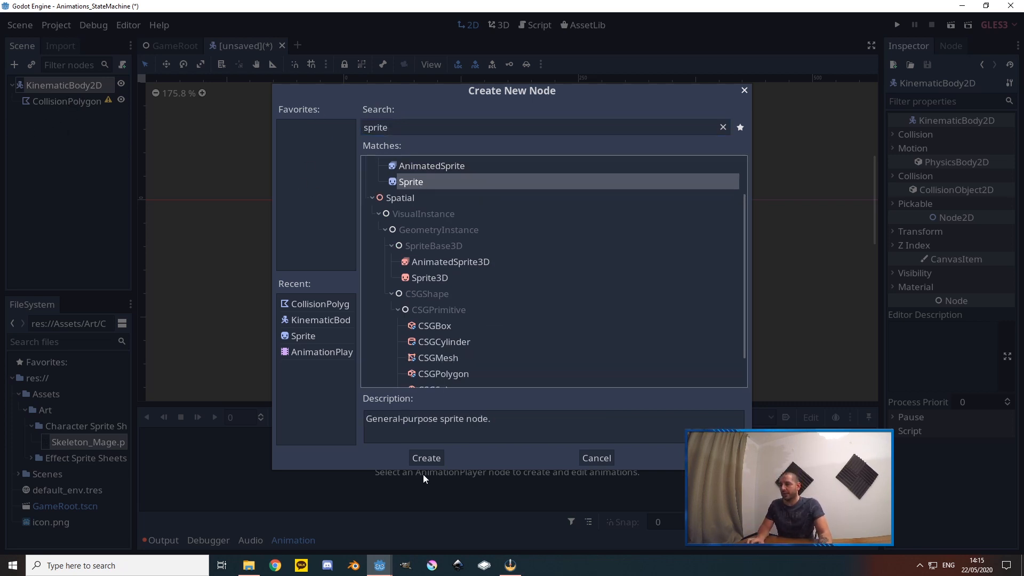
click(426, 457)
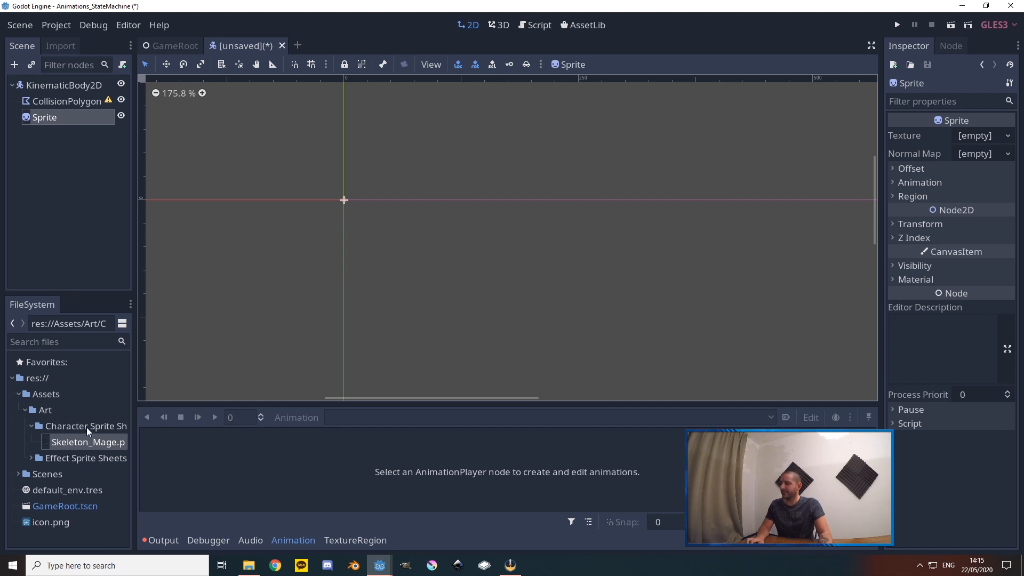
drag(77, 441, 983, 140)
Examine the skeleton mage sprite sheet across its full width to see how the animation frames are laid out in rows and columns
scroll(736, 170, down, 7)
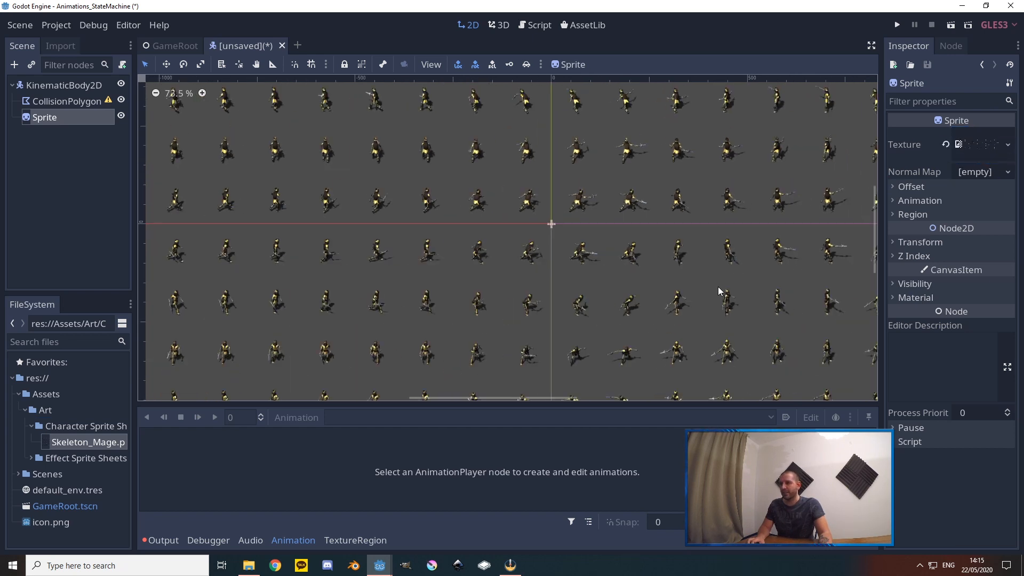
scroll(591, 338, up, 2)
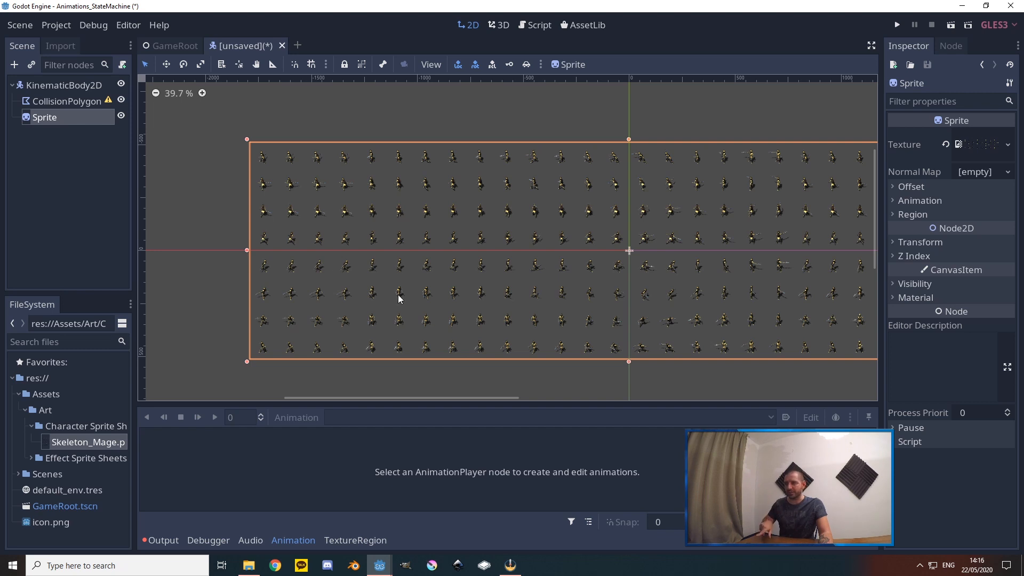
scroll(221, 242, down, 2)
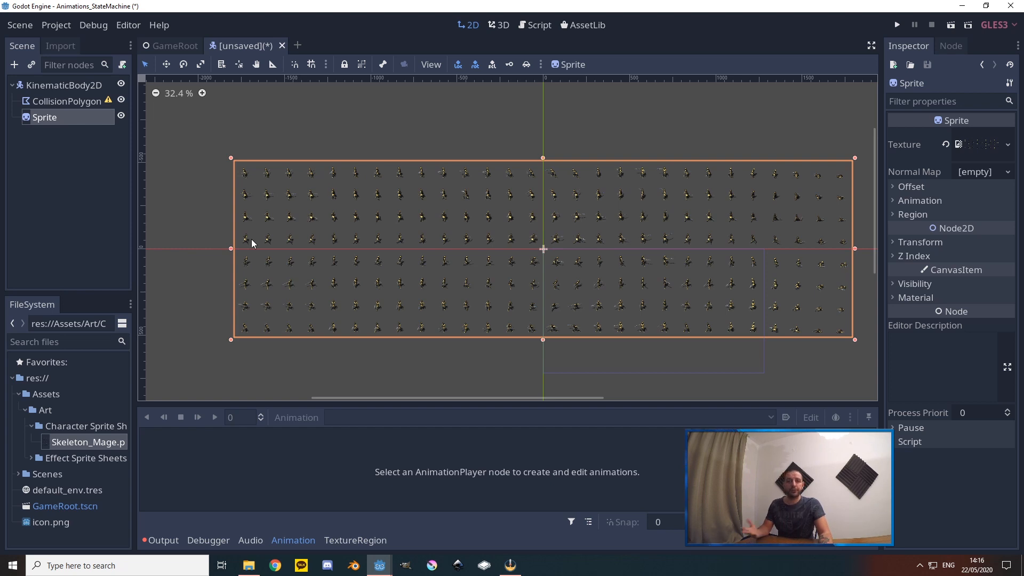
scroll(231, 134, up, 9)
scroll(346, 152, up, 5)
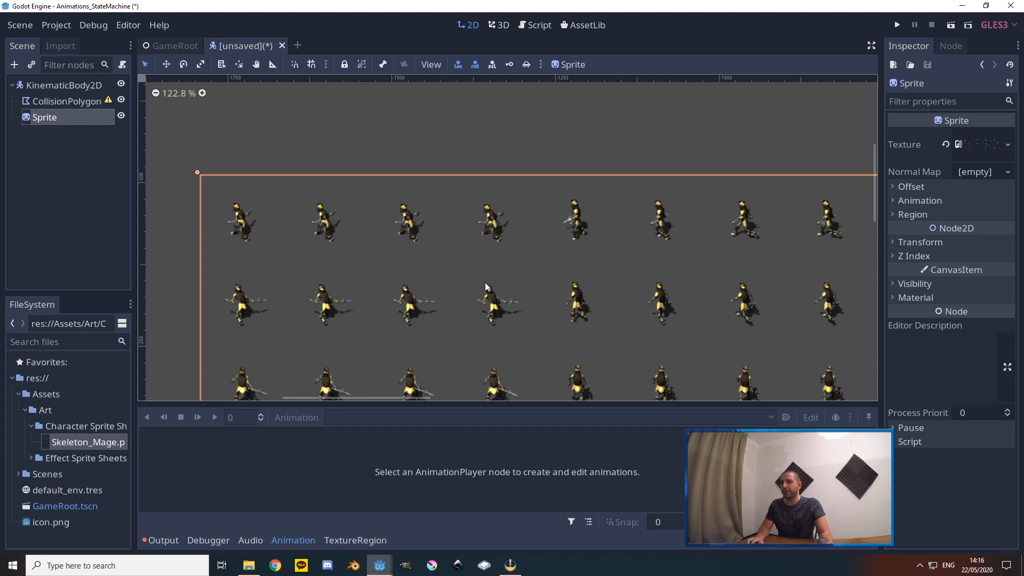
drag(378, 397, 559, 399)
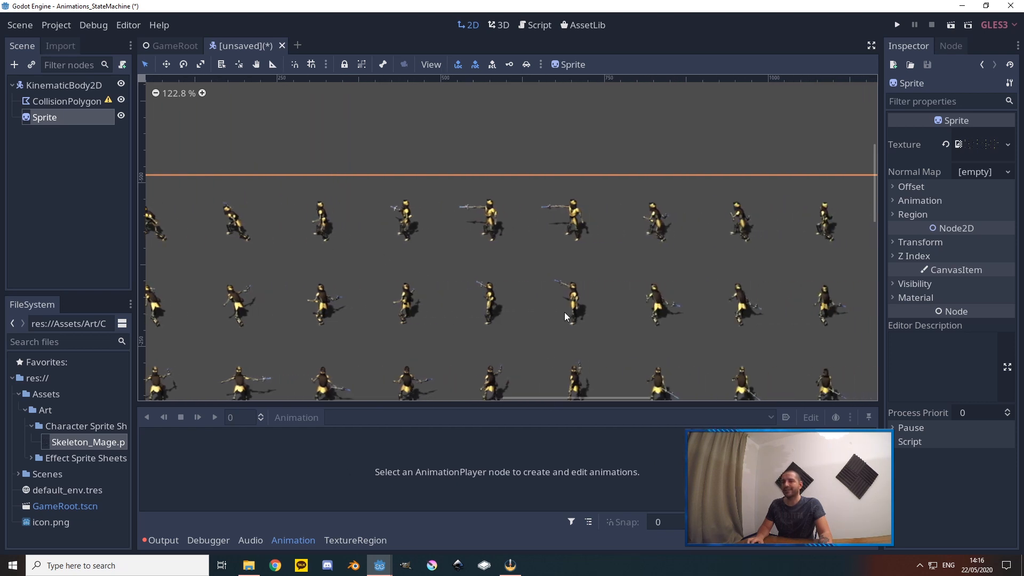
drag(542, 399, 615, 399)
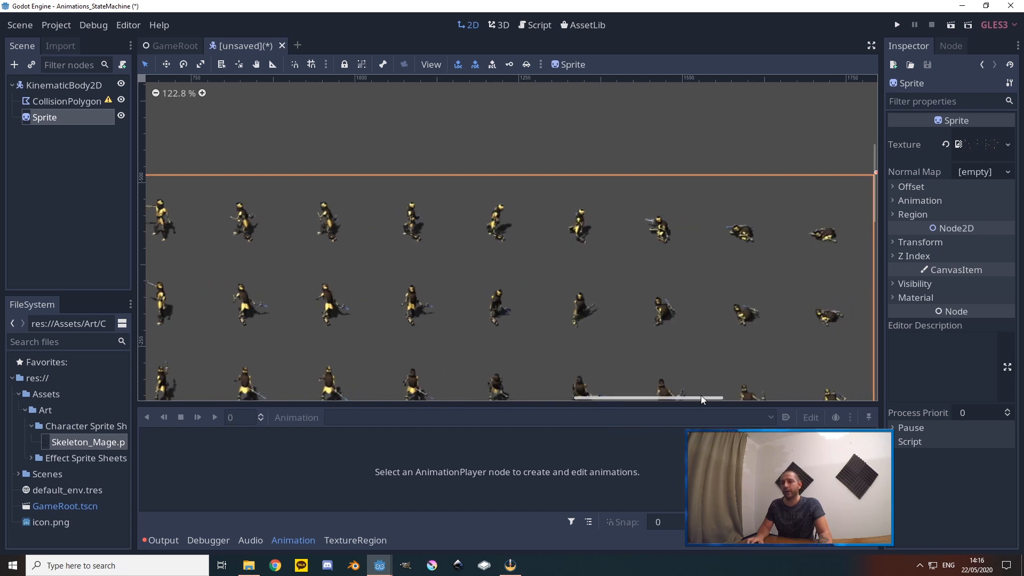
drag(700, 395, 517, 399)
scroll(286, 124, down, 10)
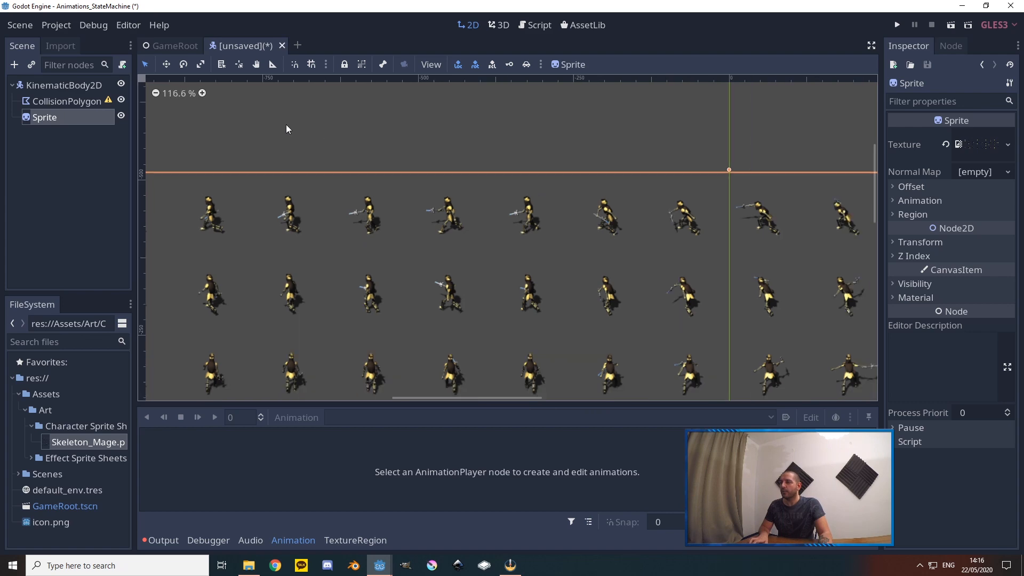
scroll(377, 374, up, 1)
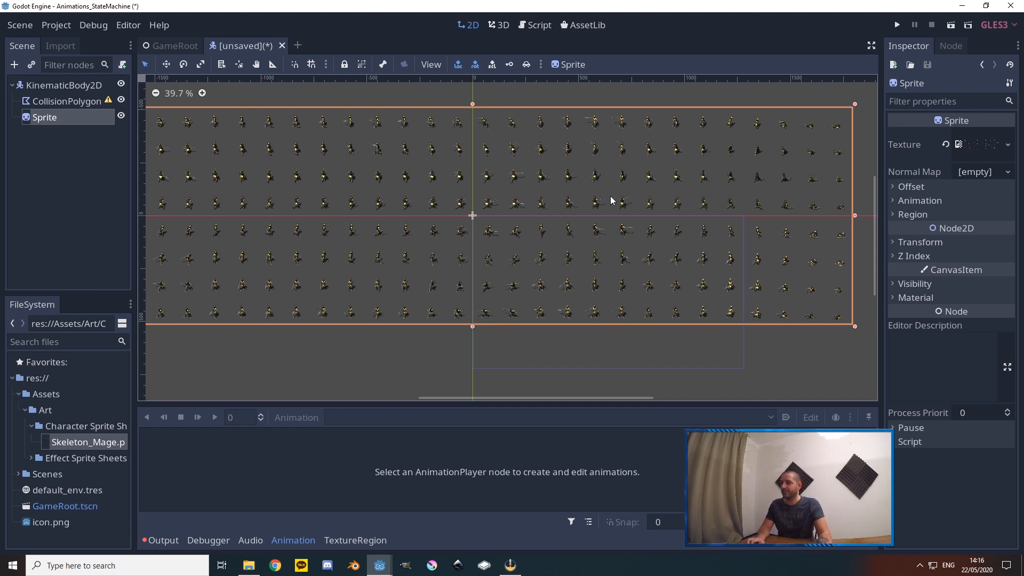
Divide the Sprite's texture into animation frames with Vframes set to 8 and Hframes set to 28
click(903, 202)
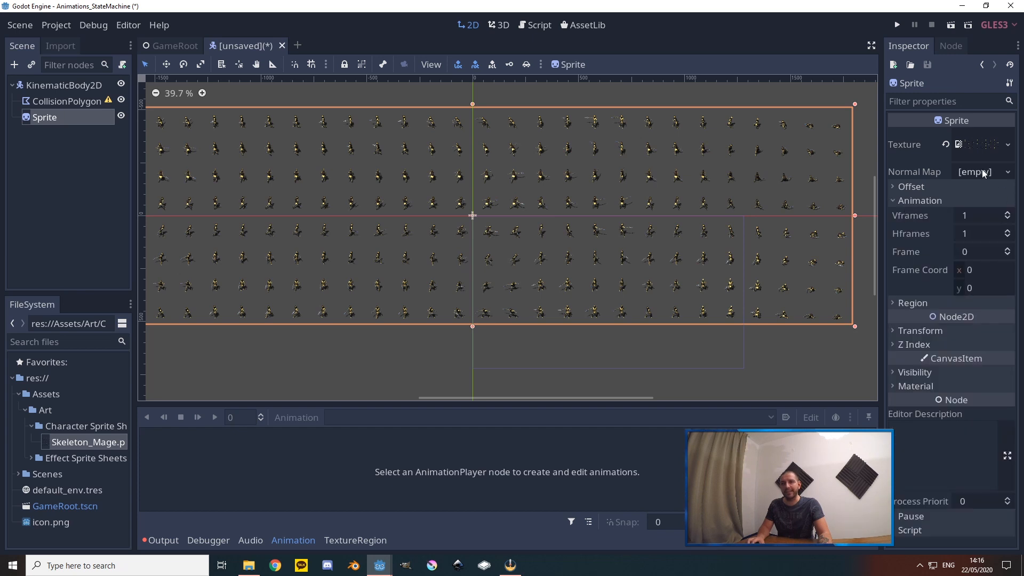
click(974, 216)
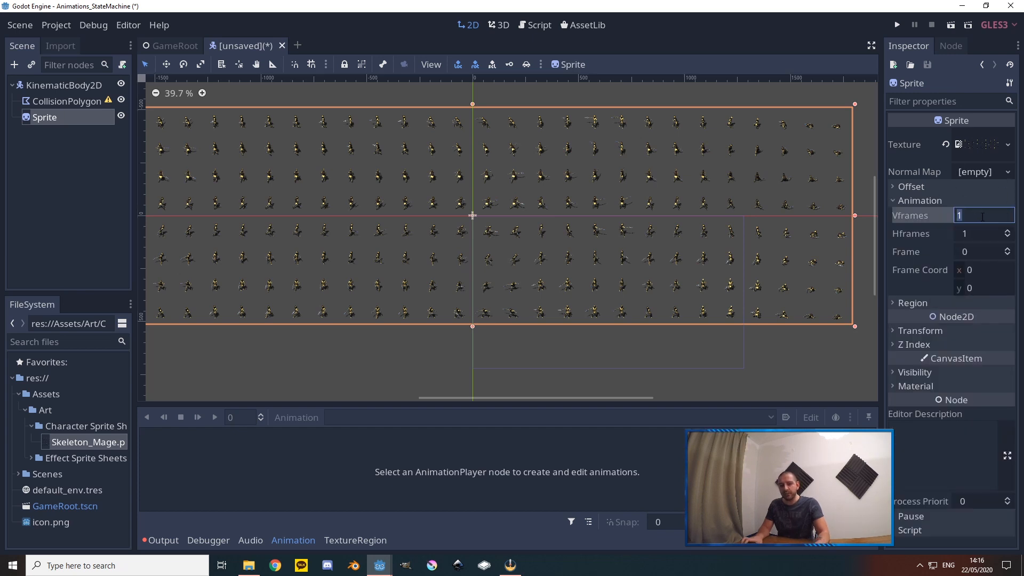
text(8)
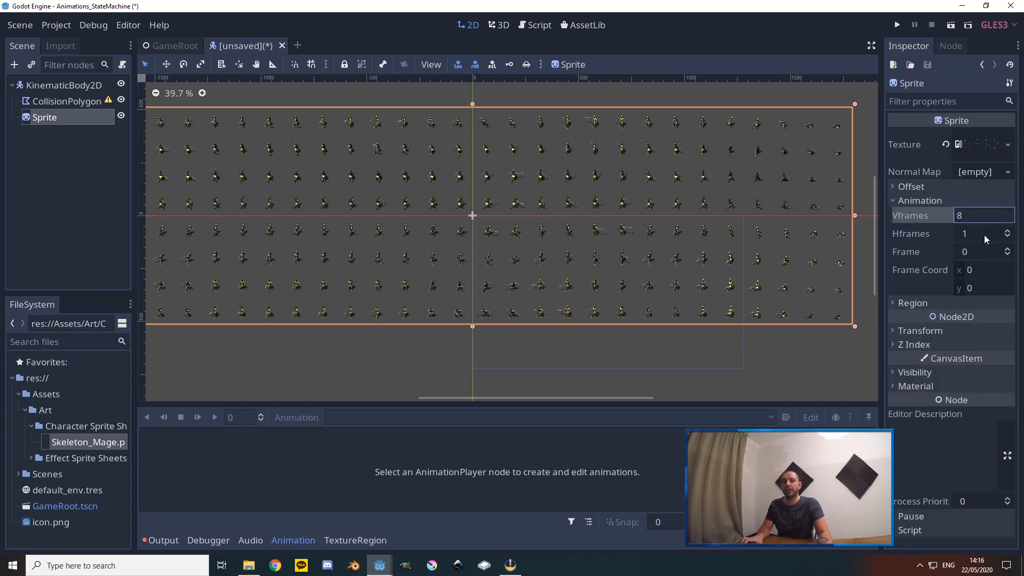
key(Tab)
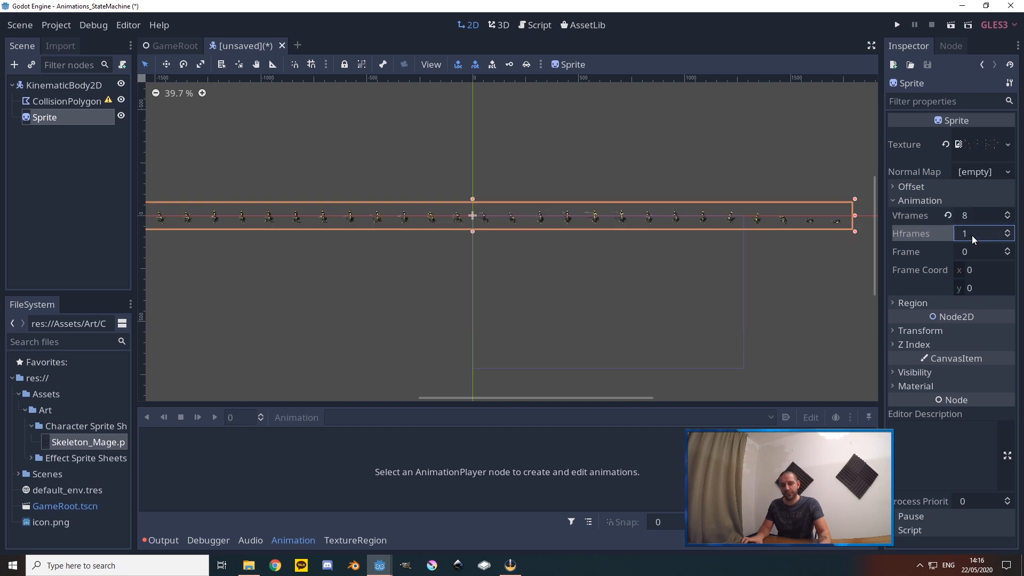
click(975, 235)
text(28)
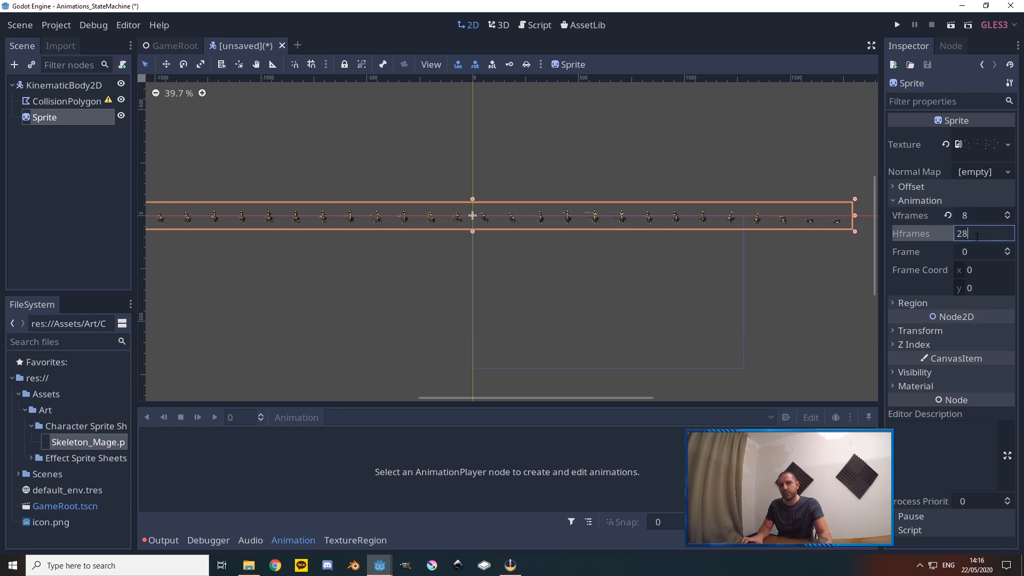
key(Return)
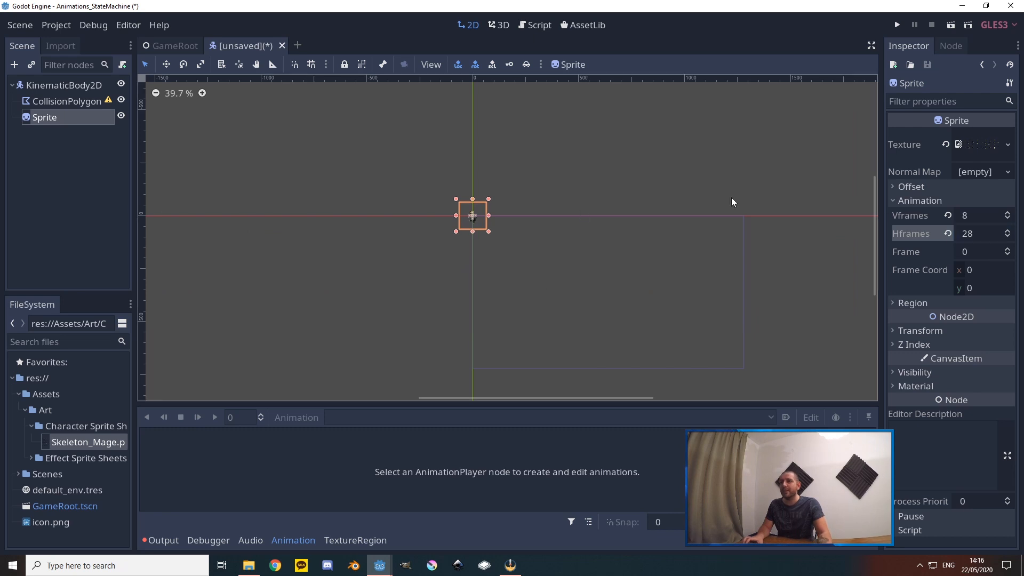
Preview the Sprite's first row of animation frames one by one, from Frame 0 through Frame 27
scroll(451, 231, up, 9)
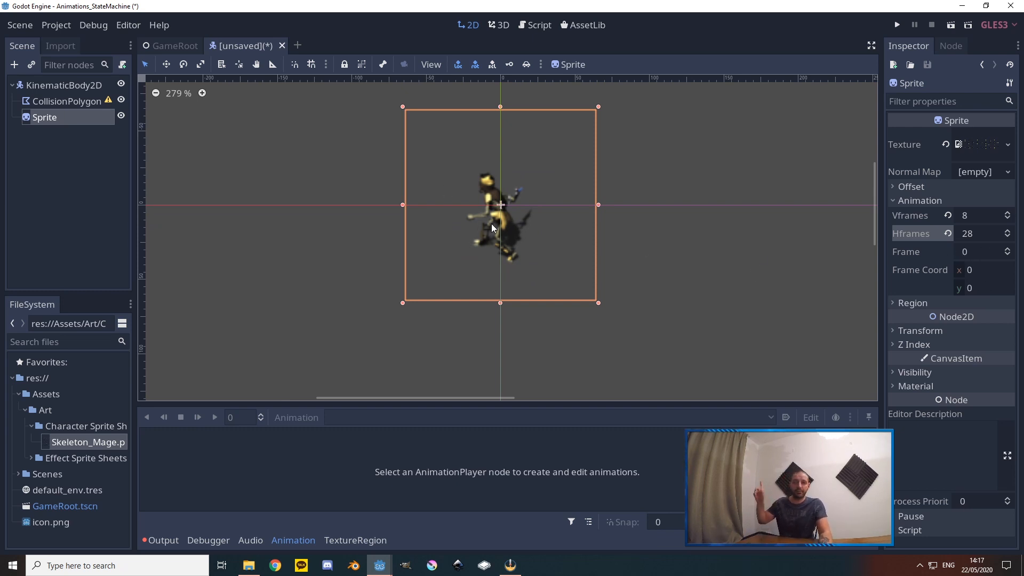
click(1007, 249)
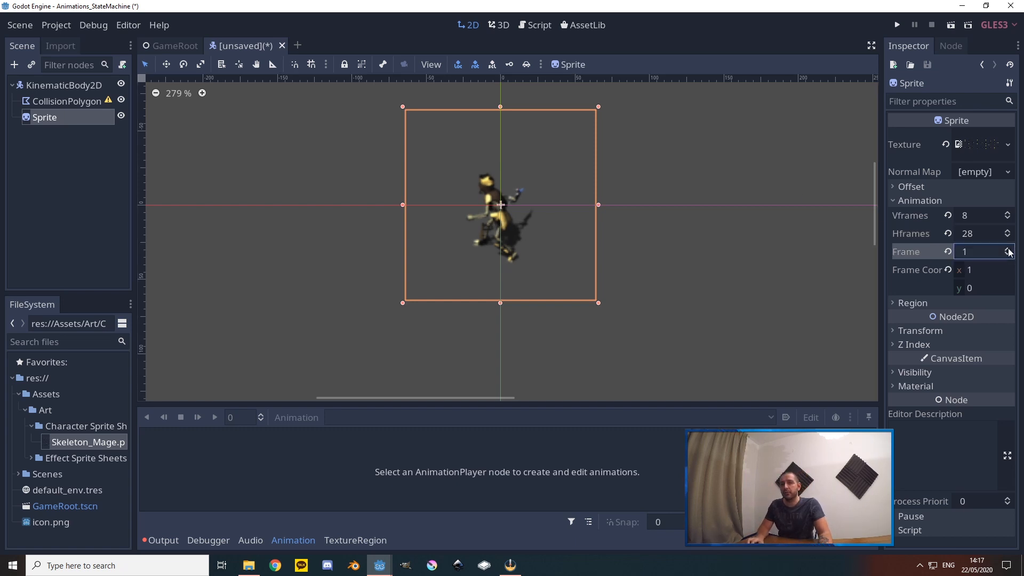
click(1007, 249)
click(1007, 249)
click(1007, 249)
click(1007, 249)
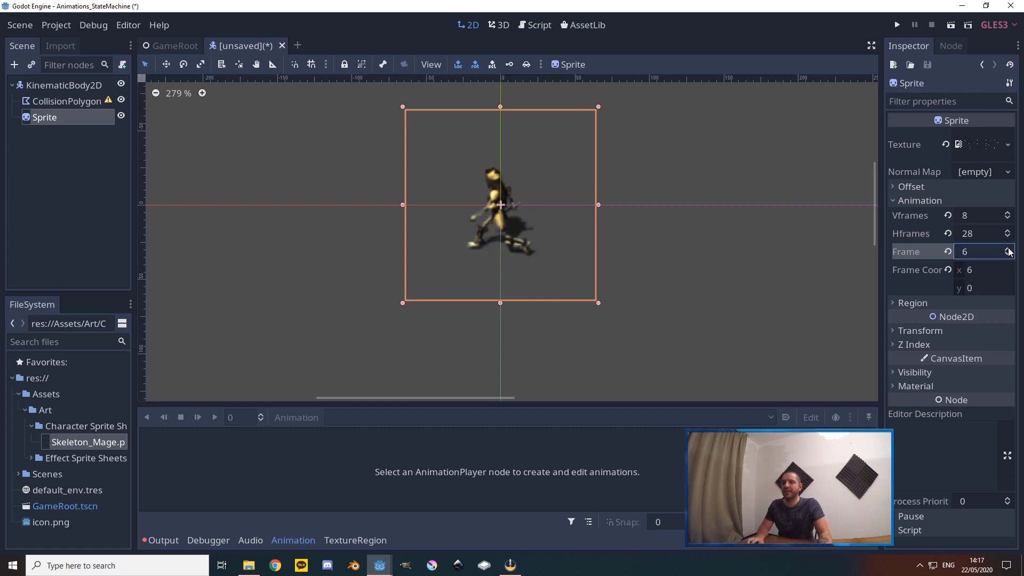
click(1007, 249)
click(1007, 249)
click(1007, 249)
click(1007, 249)
click(1007, 249)
click(1007, 249)
click(1007, 249)
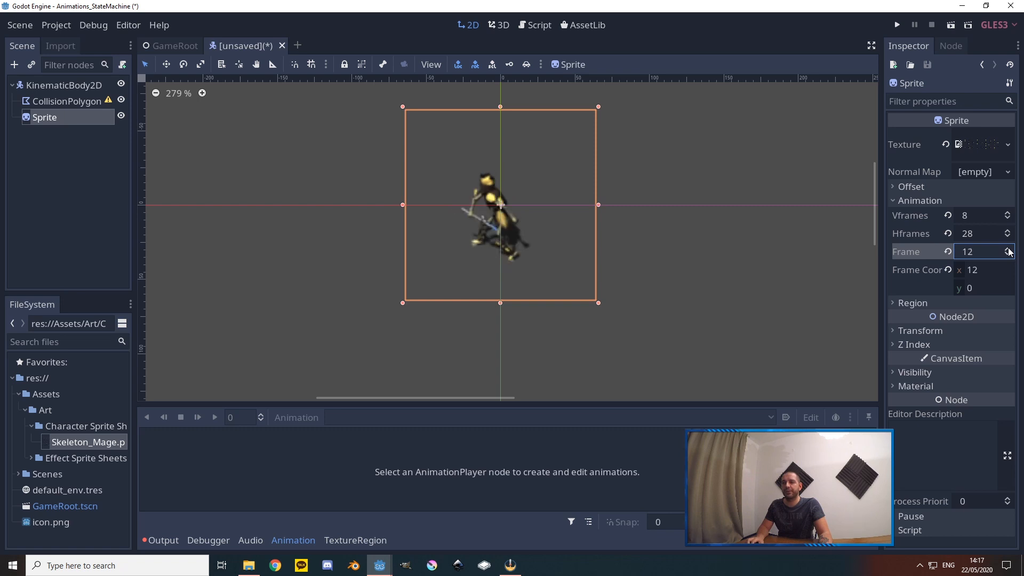
click(1007, 249)
click(1007, 249)
click(1007, 249)
click(1007, 249)
click(1007, 249)
click(1007, 249)
click(1007, 249)
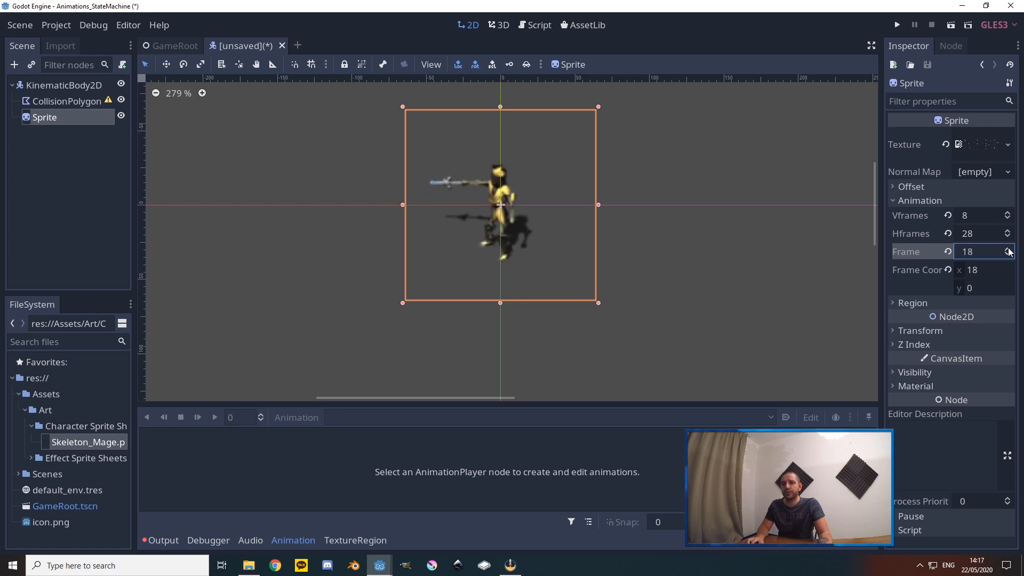
click(1007, 249)
click(1007, 249)
click(1007, 249)
click(1007, 249)
click(1007, 249)
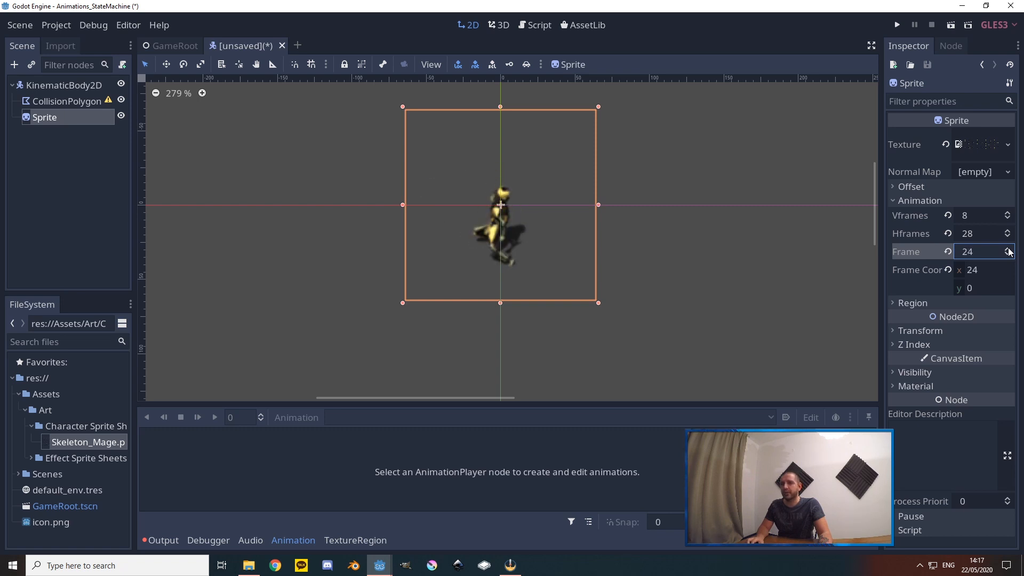
click(1008, 249)
click(1007, 249)
click(1007, 249)
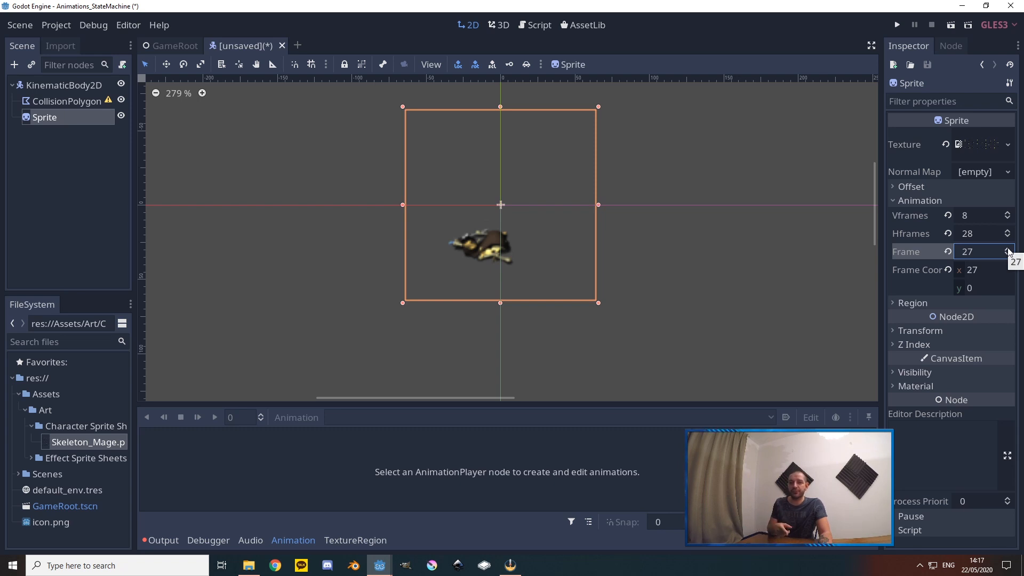
Preview the Sprite's second row of animation frames one by one from Frame 28, continuing into the third row
click(1008, 250)
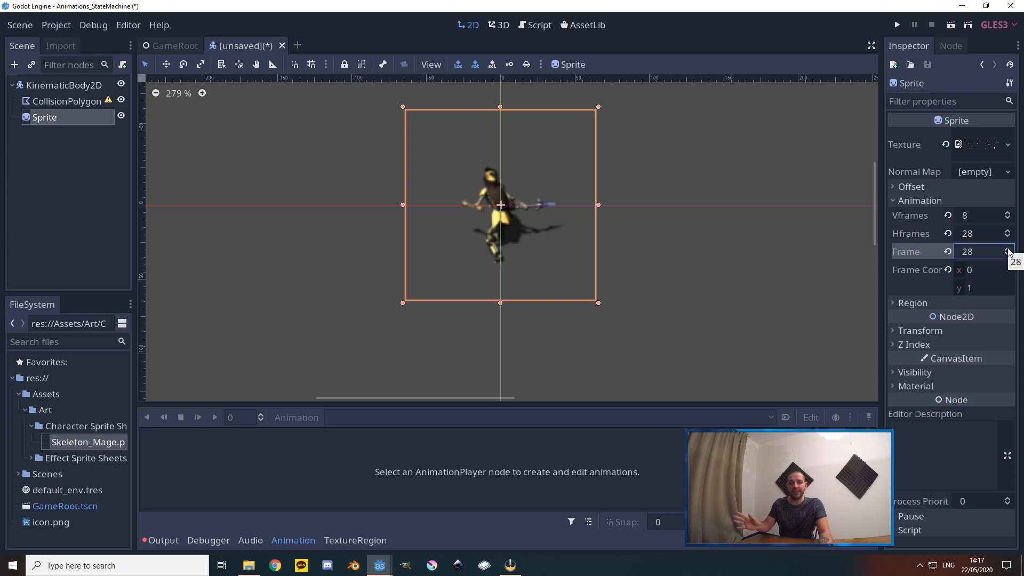
click(1008, 250)
click(1008, 250)
click(1008, 249)
click(1008, 250)
click(1008, 249)
click(1008, 249)
click(1008, 249)
click(1008, 249)
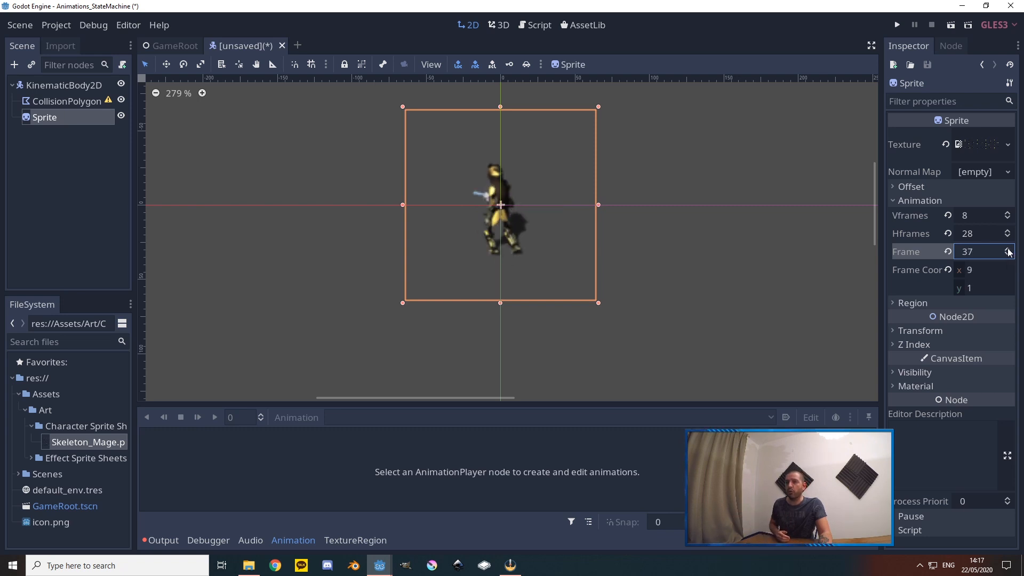
click(1008, 250)
click(1008, 249)
click(1008, 249)
click(1008, 249)
click(1009, 250)
click(1008, 249)
click(1008, 250)
click(1008, 250)
click(1008, 249)
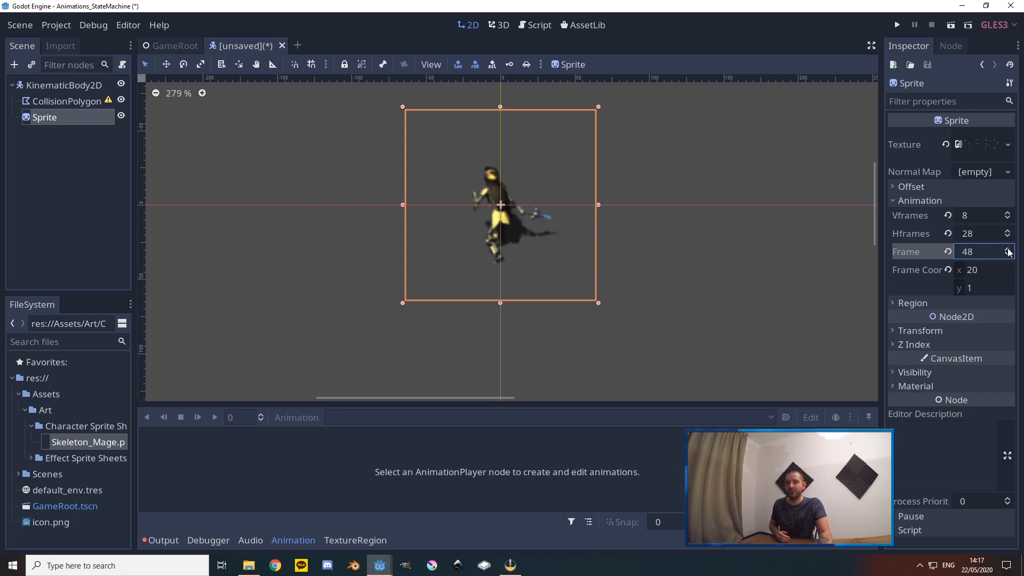
click(1008, 249)
click(1008, 250)
click(1008, 250)
click(1008, 249)
click(1008, 250)
click(1008, 250)
click(1008, 250)
click(1008, 250)
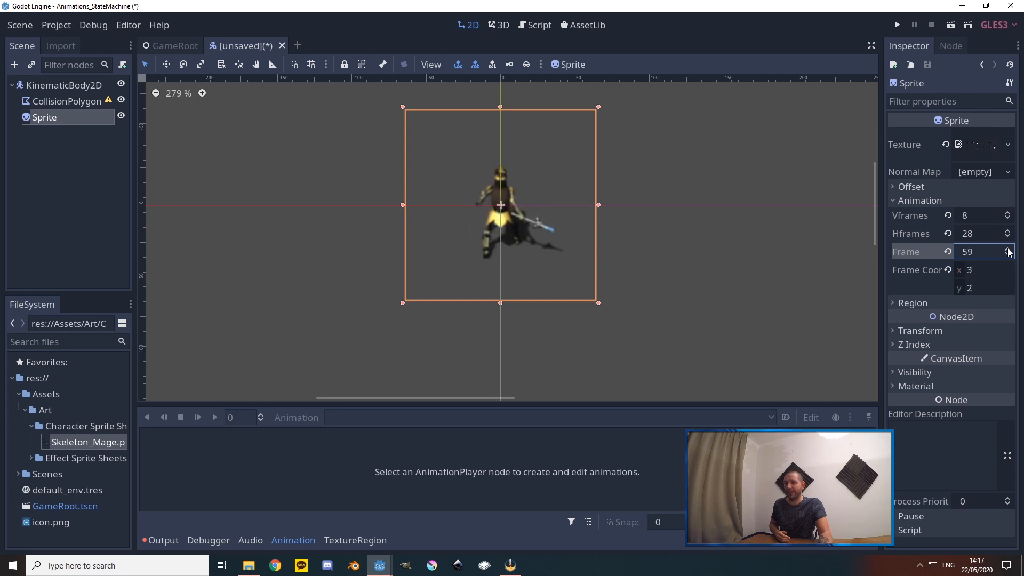
click(1009, 249)
click(1008, 250)
Reset the Sprite's Frame to 0
click(996, 253)
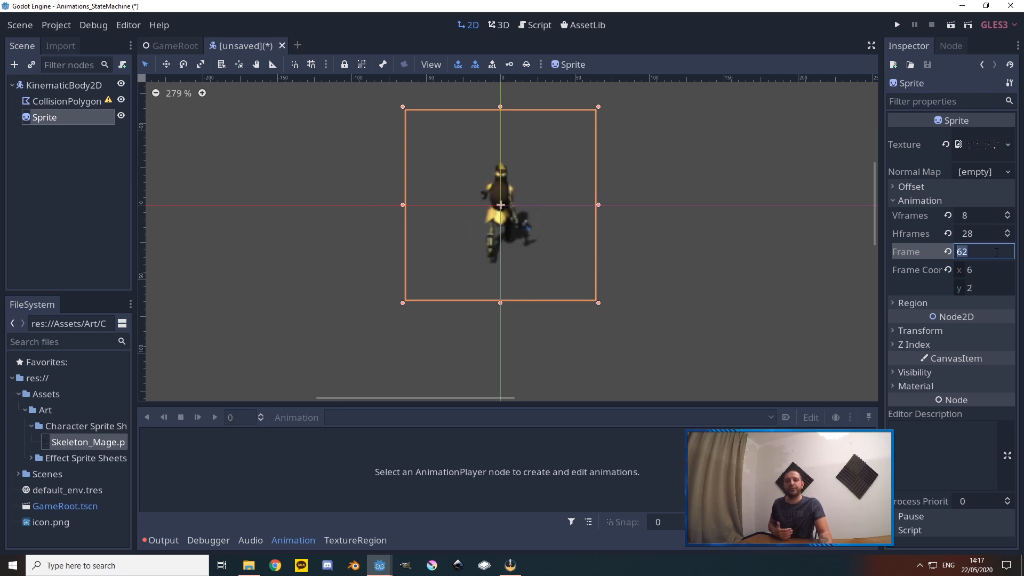
text(0)
key(Return)
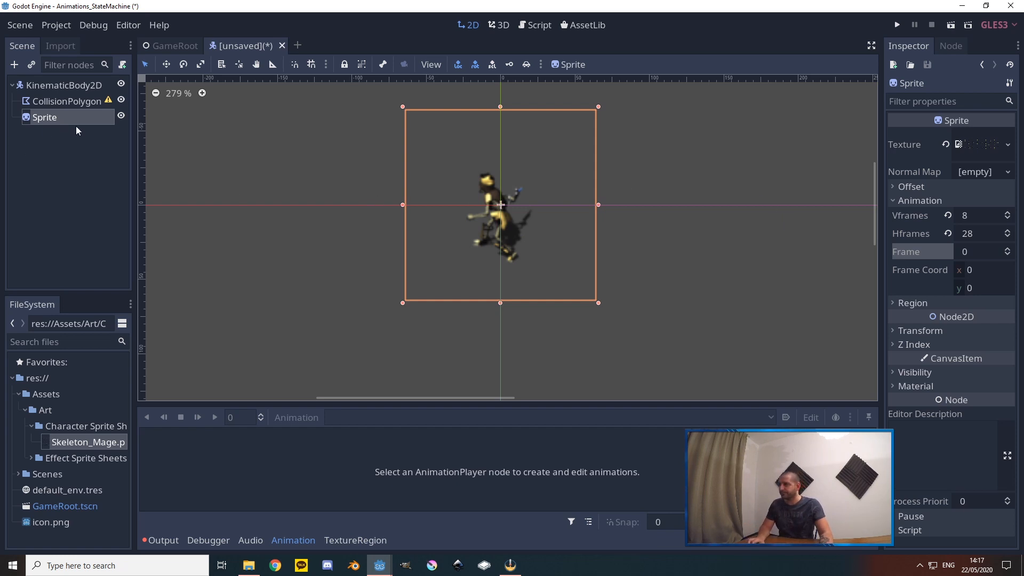
Move the Sprite upward so that the skeleton's feet sit at the scene origin
scroll(491, 144, up, 4)
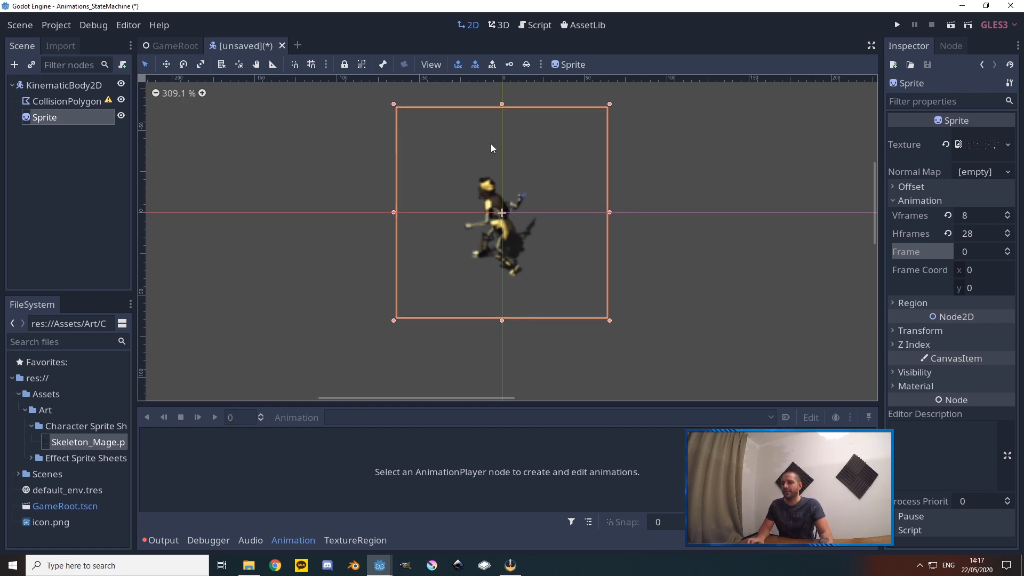
drag(506, 295, 510, 231)
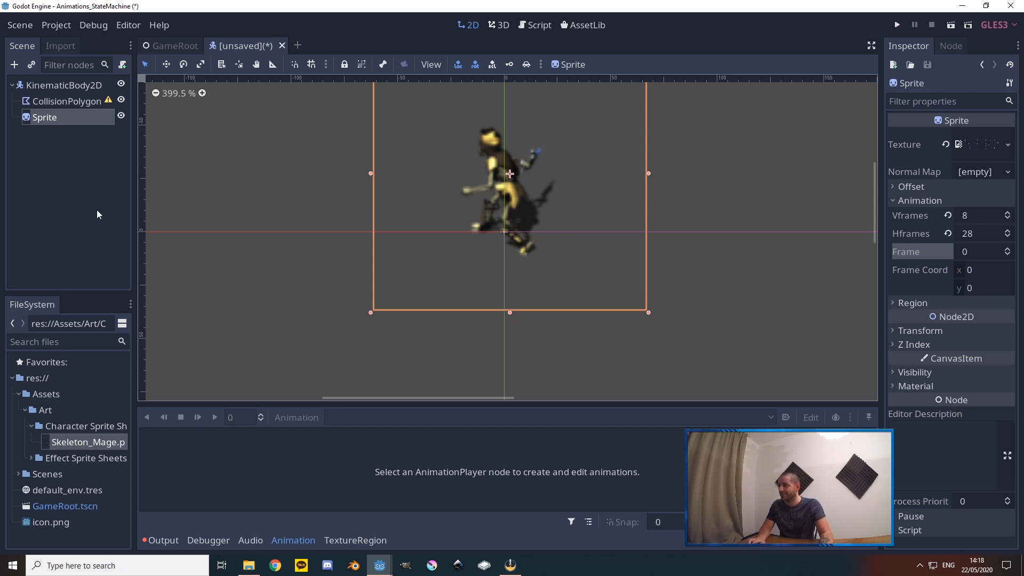
Draw a closed four-point diamond for the CollisionPolygon2D around the skeleton's feet, centred on the origin
click(53, 103)
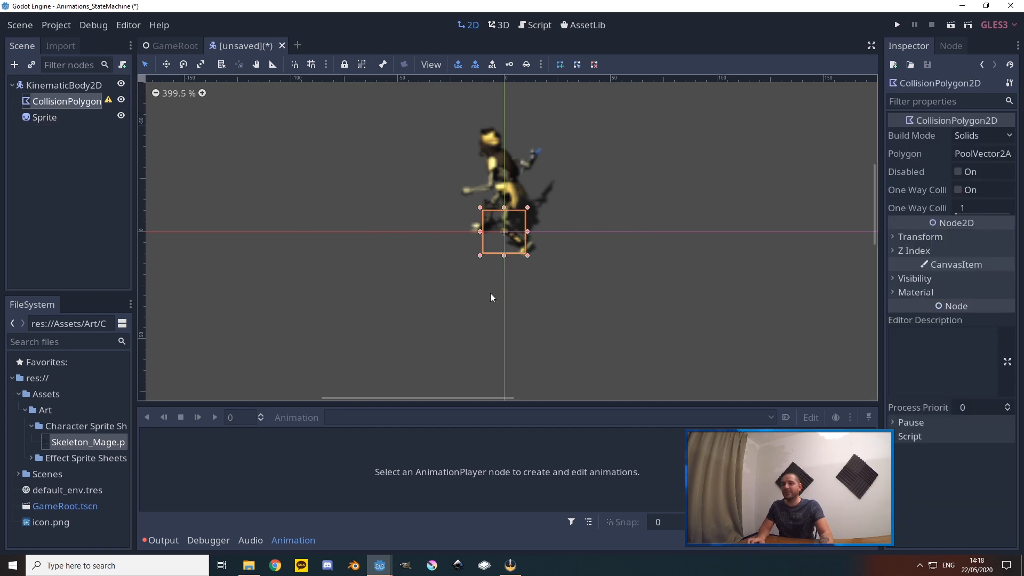
scroll(521, 209, up, 4)
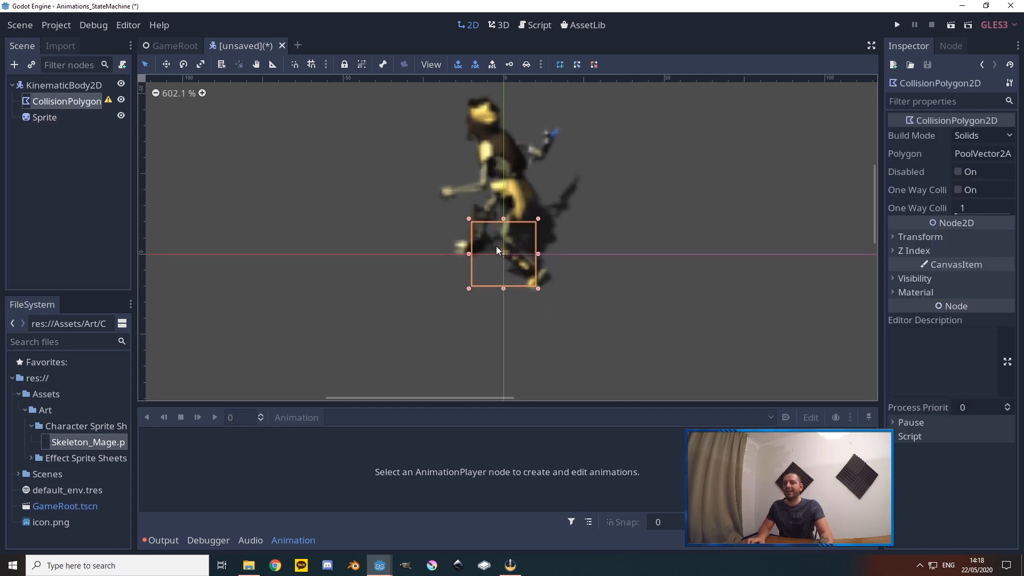
click(447, 254)
click(502, 287)
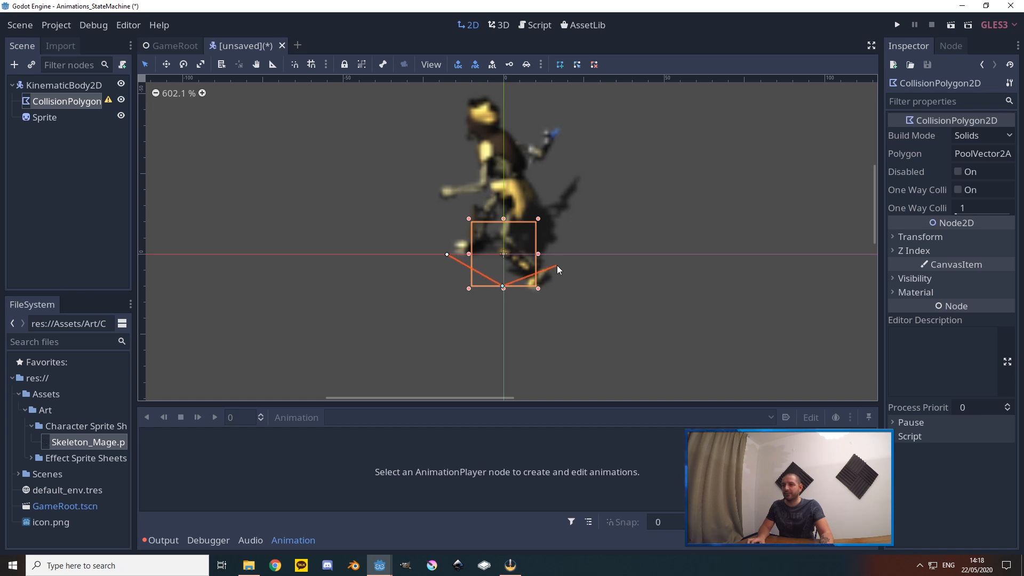
click(558, 255)
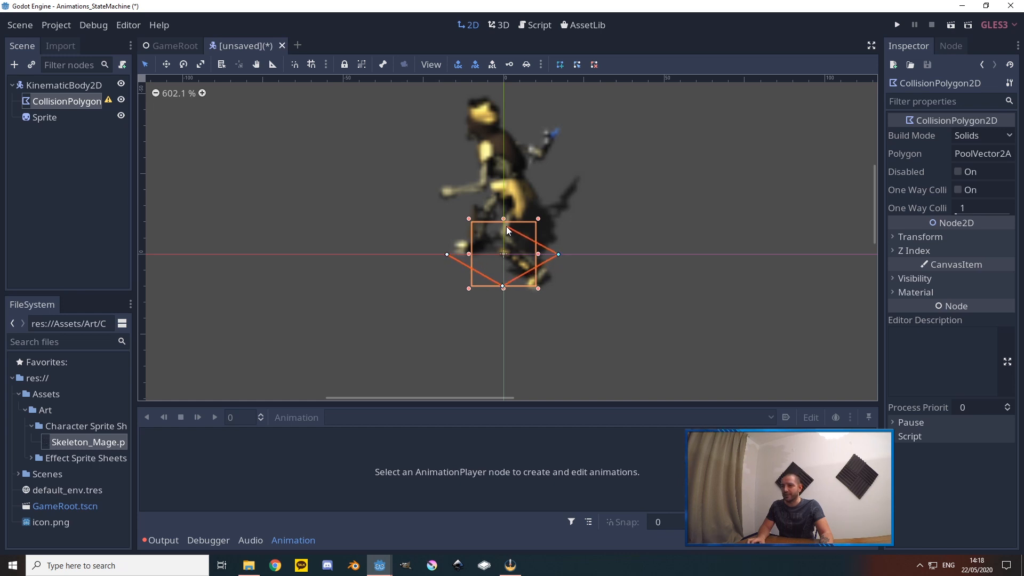
click(504, 225)
click(446, 255)
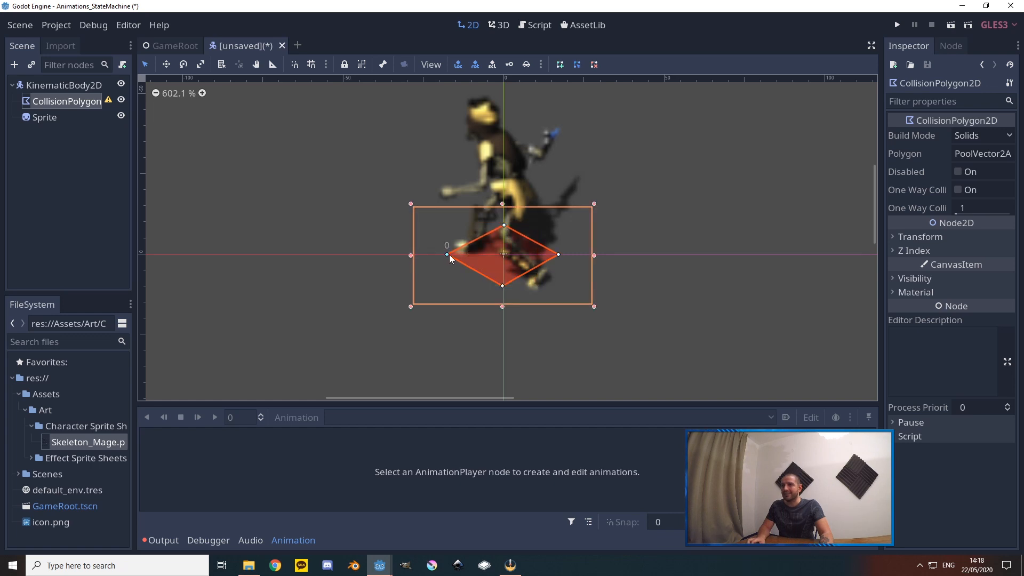
Add a point on each edge of the collision diamond and pull it outward to form a rounded eight-point polygon
drag(475, 238, 468, 232)
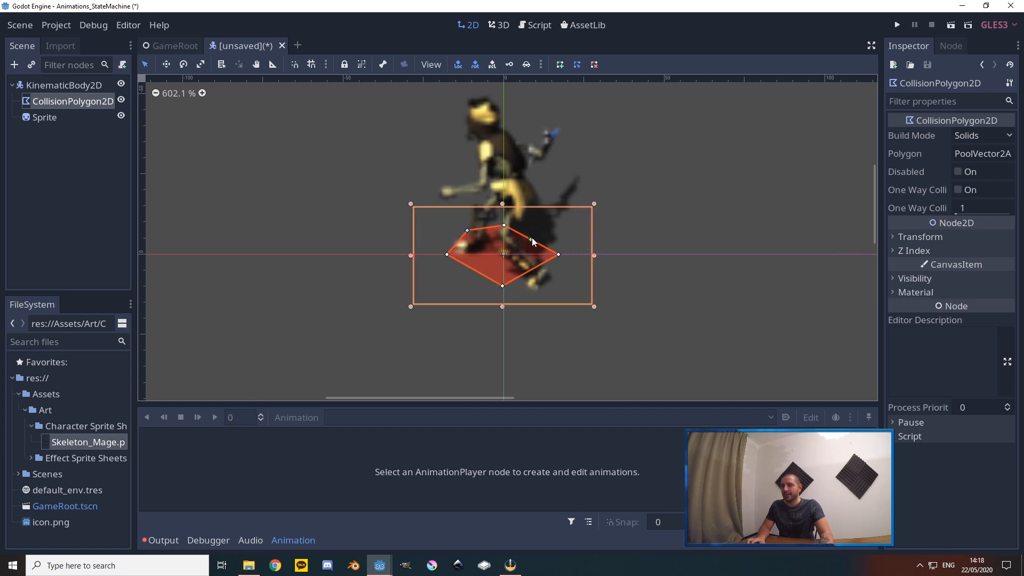
drag(535, 240, 540, 230)
drag(530, 272, 467, 280)
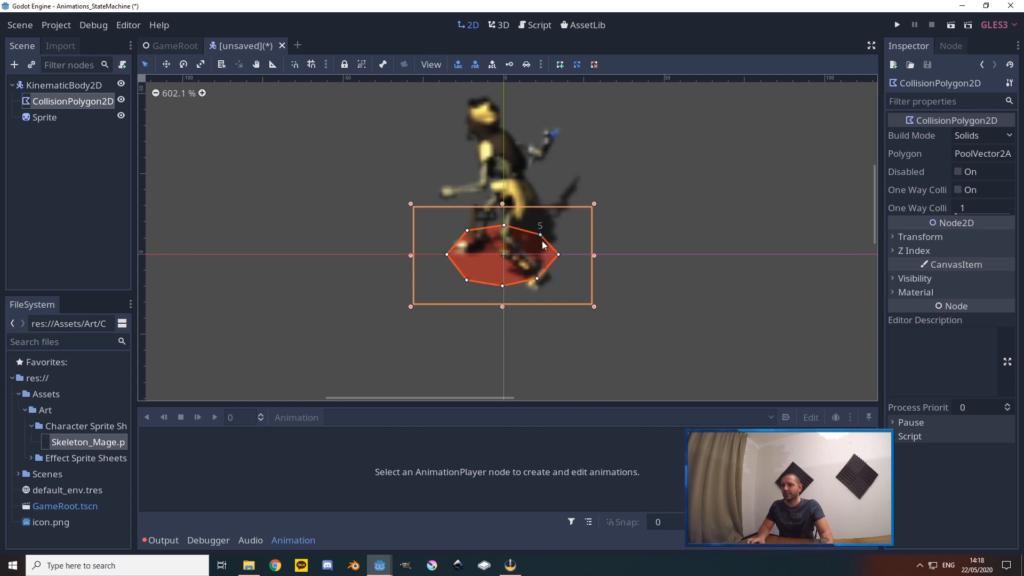
scroll(560, 265, down, 4)
scroll(565, 300, down, 2)
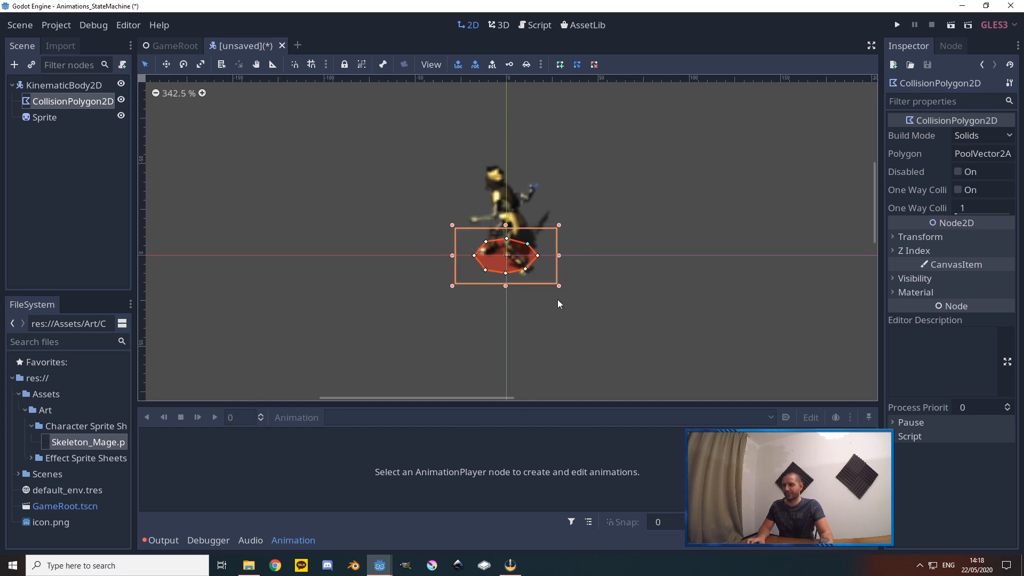
Rename the KinematicBody2D root node to Player
right_click(47, 85)
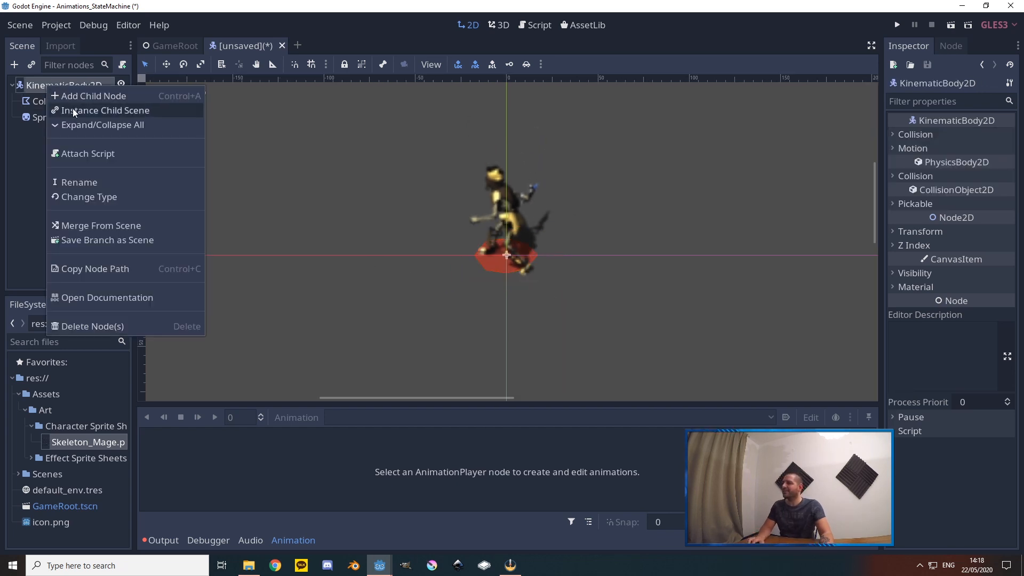
click(82, 181)
text(Player)
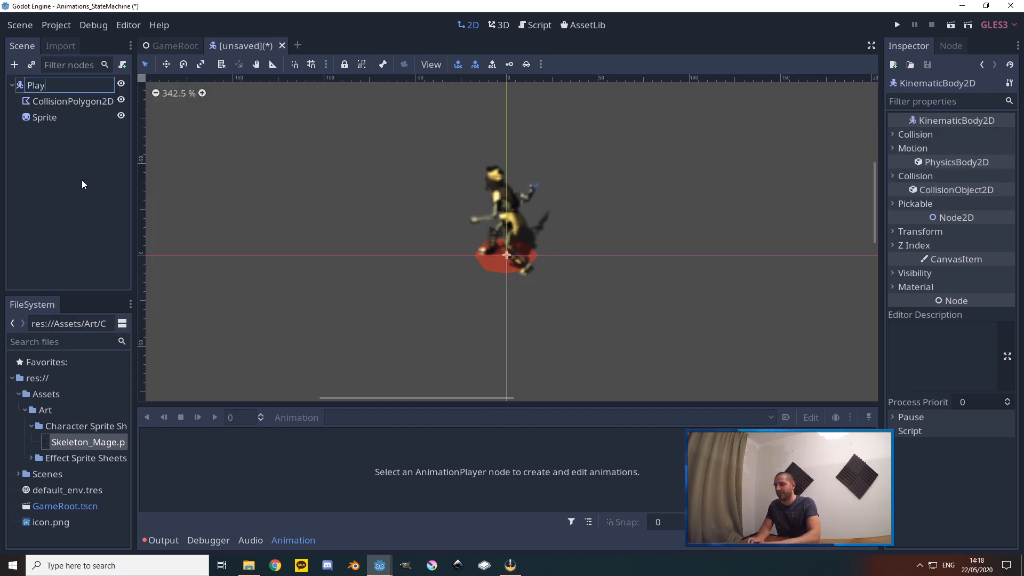
key(Return)
Add an AnimationPlayer node as a child of the Player node
right_click(45, 85)
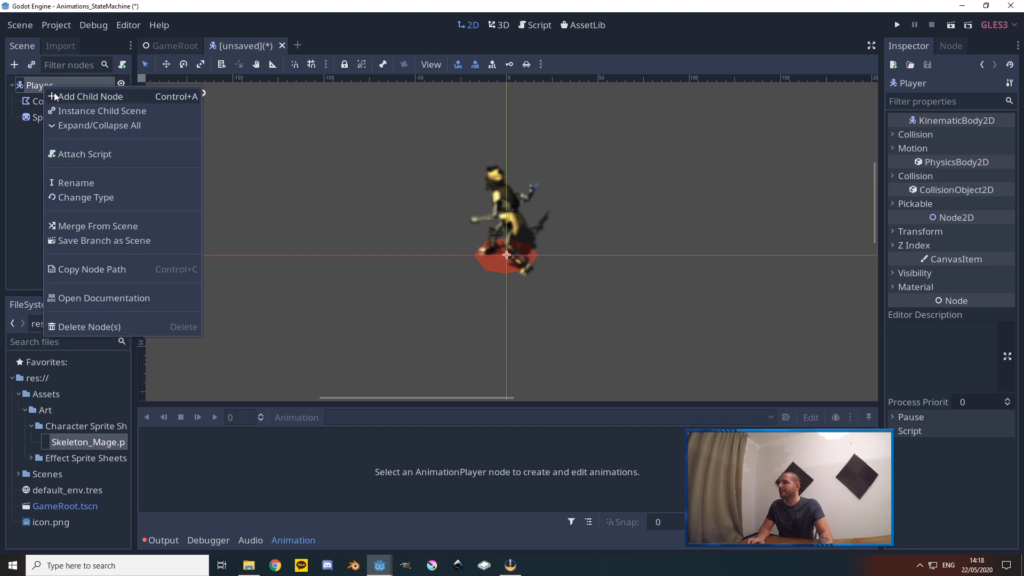
click(53, 93)
text(animation)
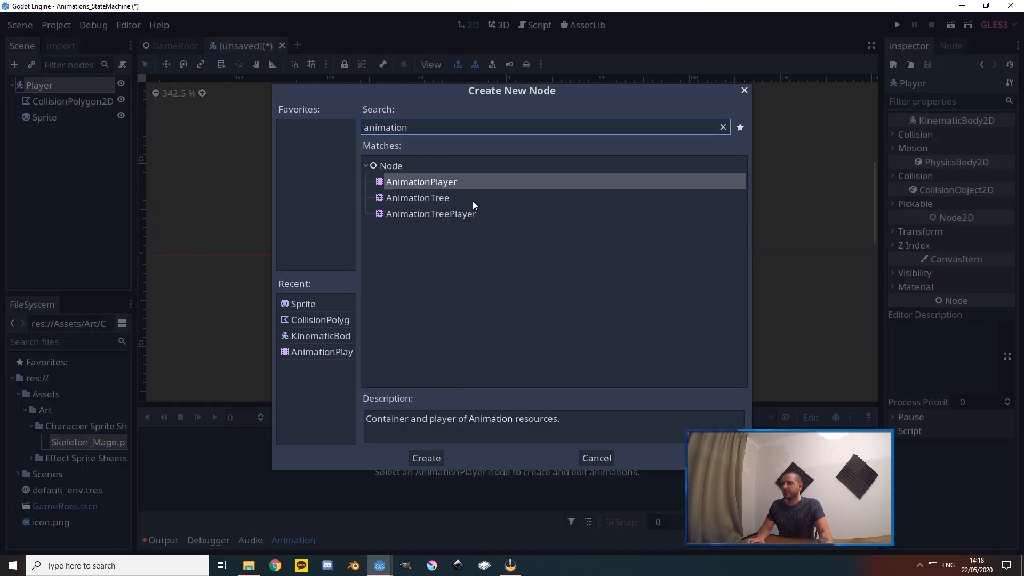
click(449, 185)
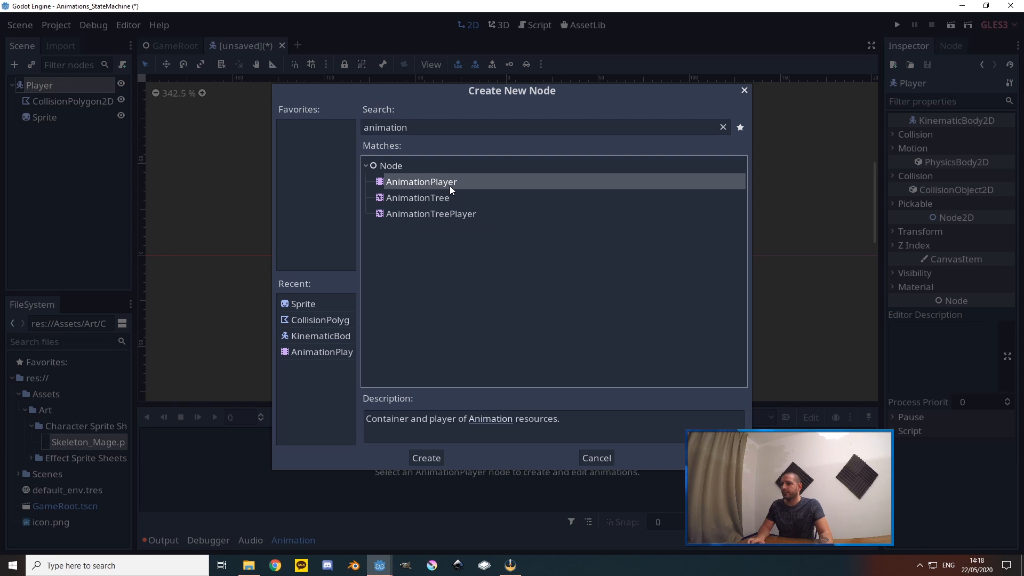
click(437, 461)
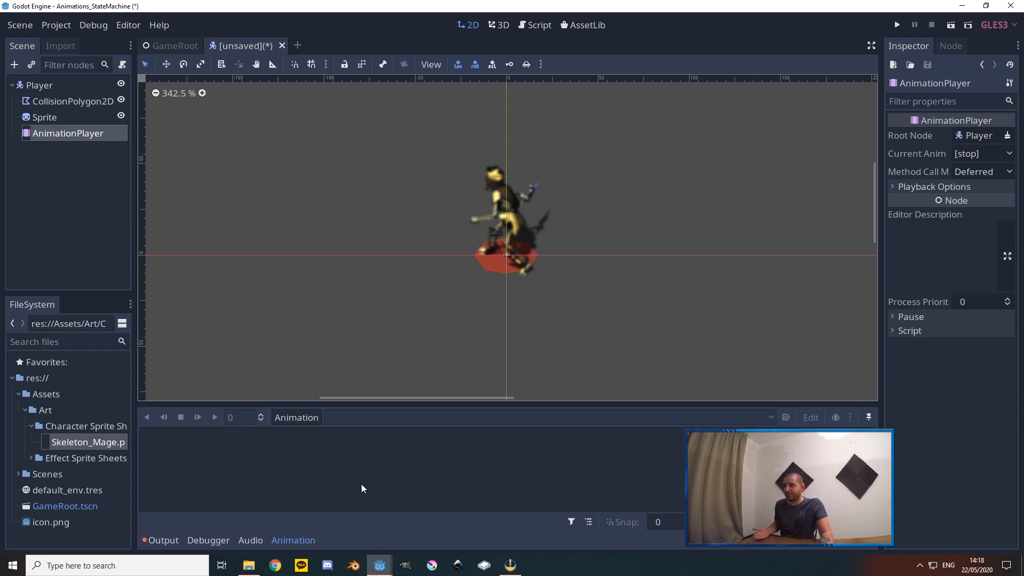
click(294, 540)
click(294, 541)
click(293, 542)
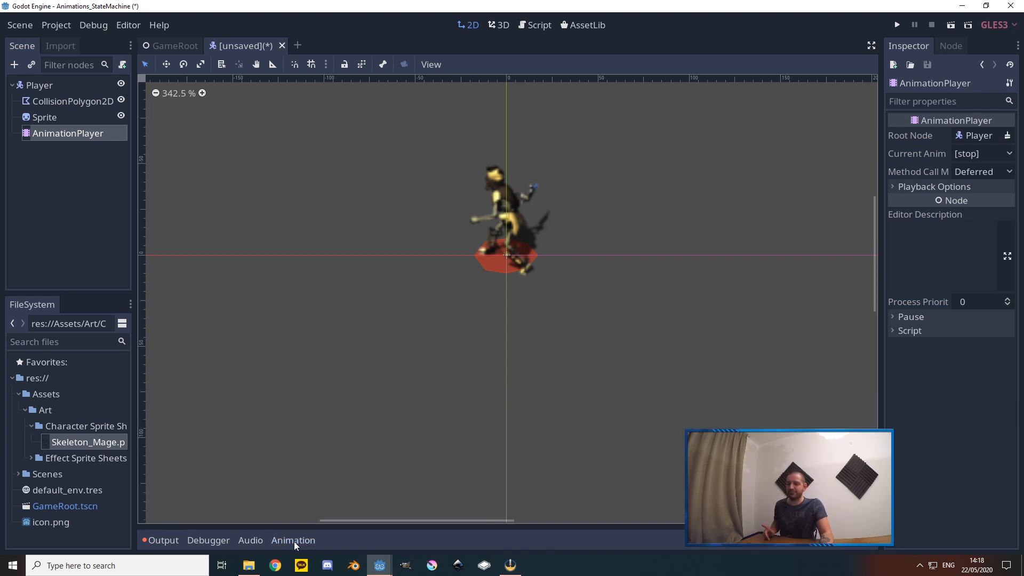
click(293, 541)
click(292, 540)
click(292, 540)
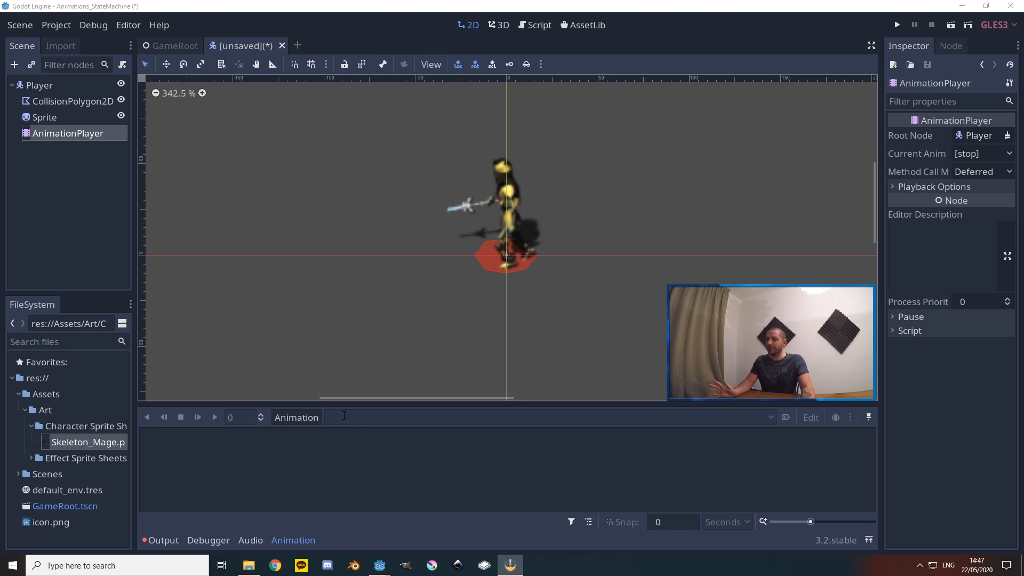
Create a new animation named Idle_W in the AnimationPlayer
click(303, 416)
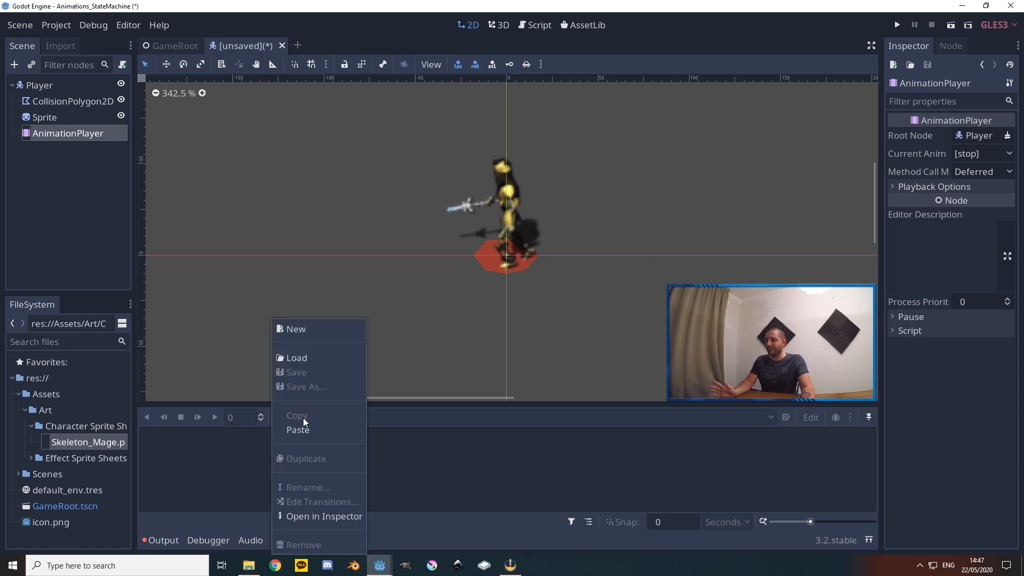
click(309, 331)
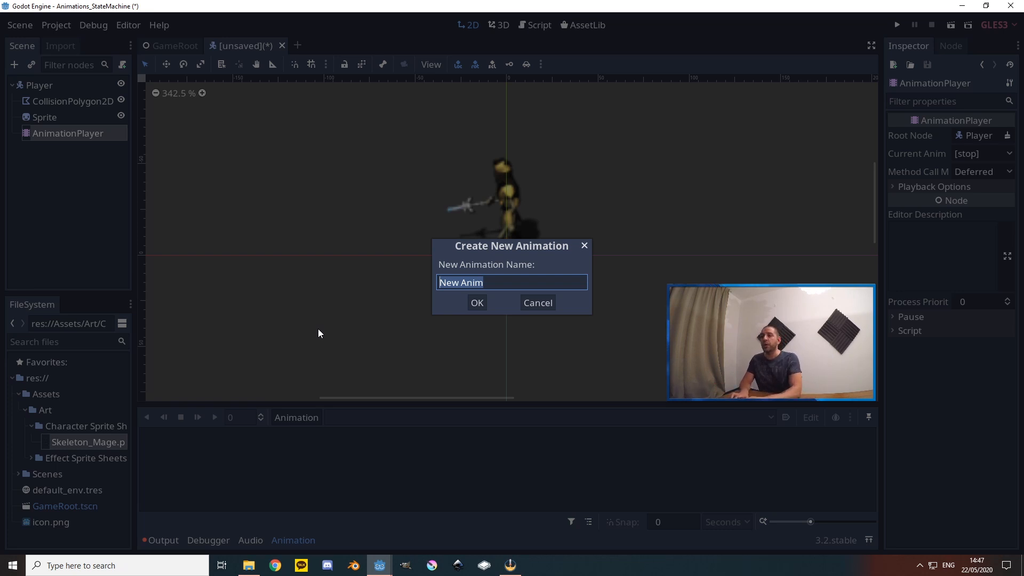
text(Idle_)
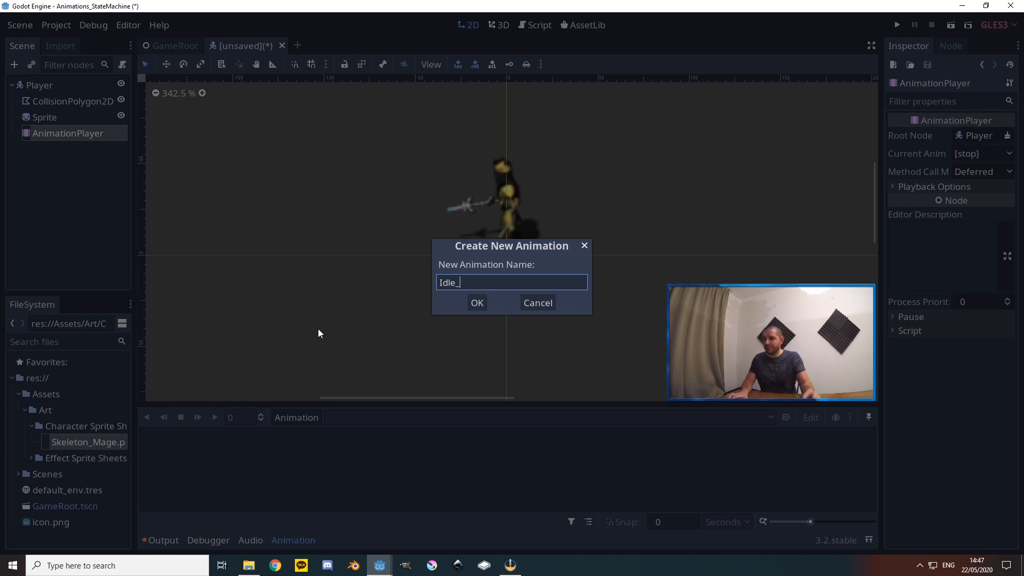
text(W)
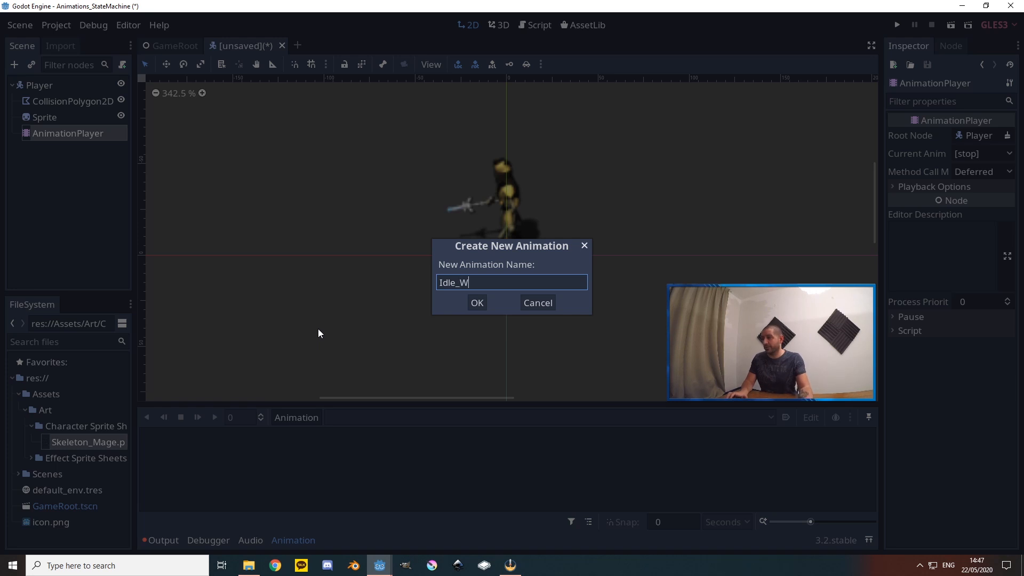
click(481, 305)
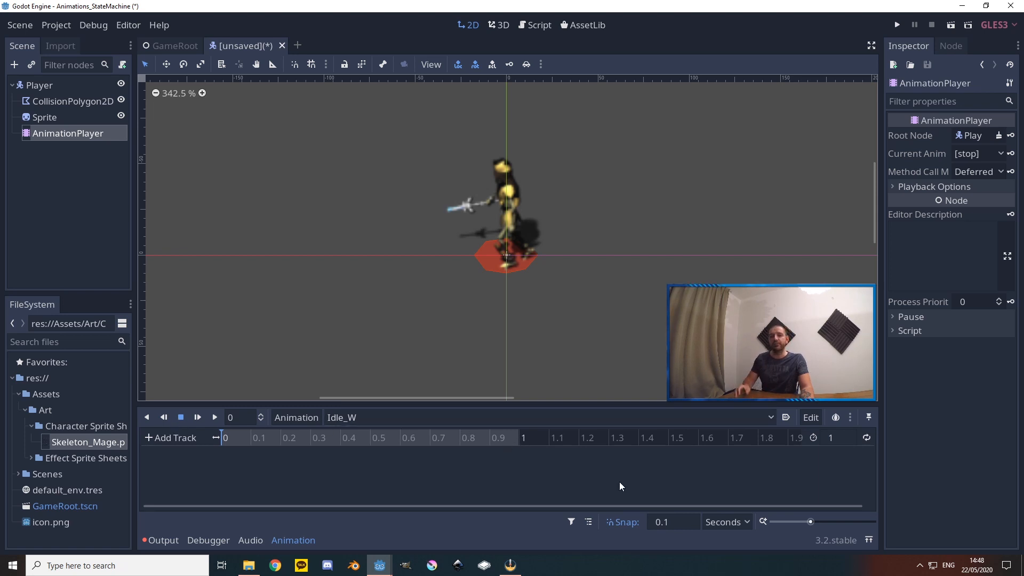
Set the length of the Idle_W animation to 1.2 seconds
click(837, 439)
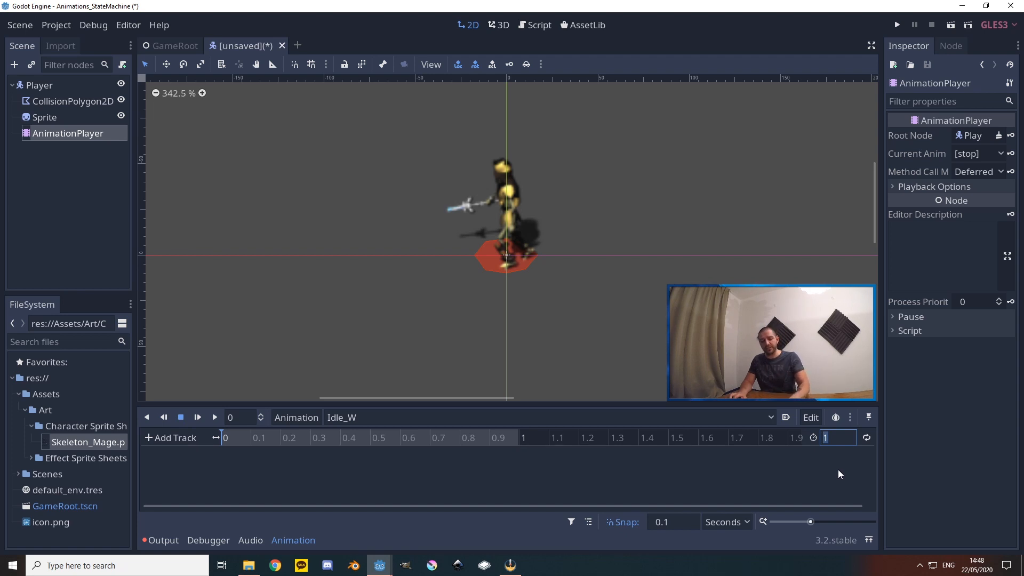
text(1.2)
key(Return)
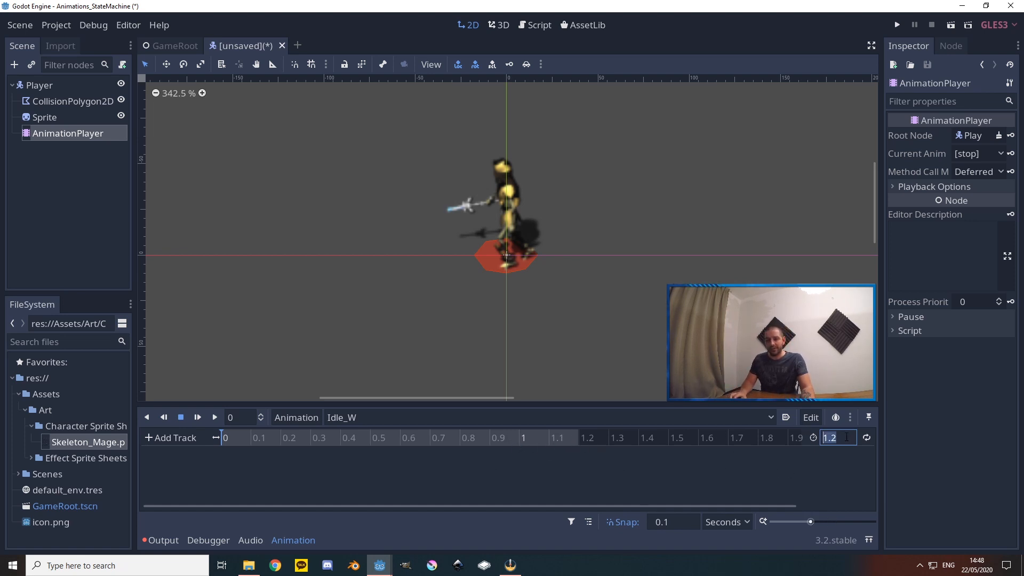
Try a length of 5 seconds for Idle_W and set it back to 1.2 seconds
double_click(844, 438)
text(5)
key(Return)
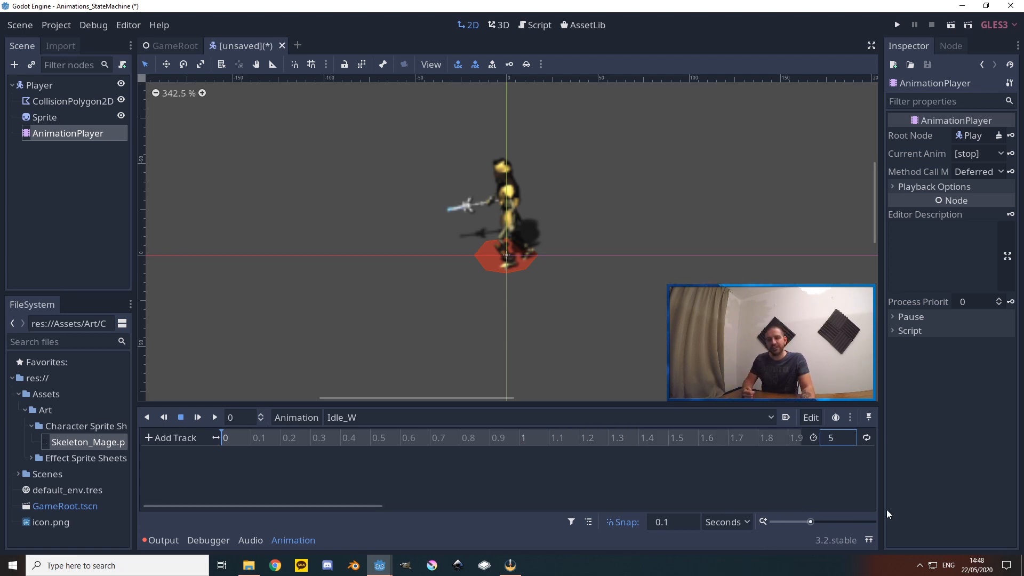
mouse_move(811, 522)
mouse_down()
mouse_move(823, 524)
mouse_move(806, 528)
mouse_up()
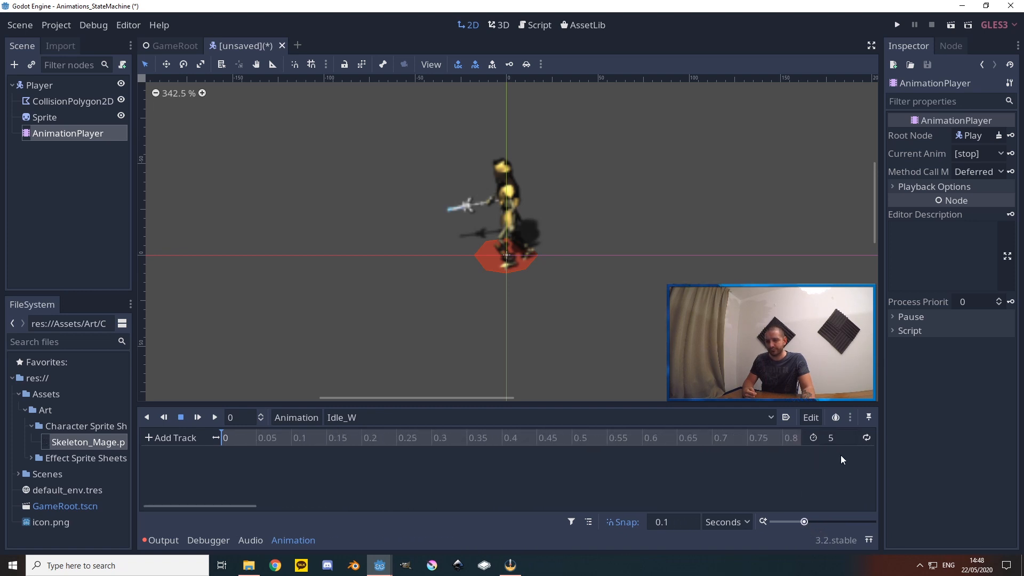
double_click(830, 437)
text(1.2)
key(Return)
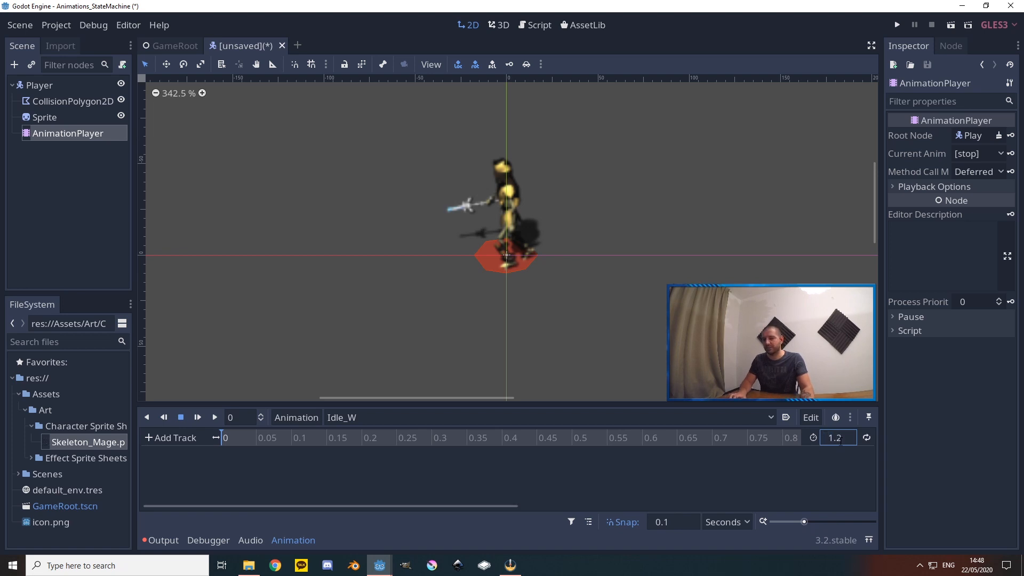
Set the timeline snap to 0.3 seconds and enable looping for the Idle_W animation
drag(805, 524, 808, 523)
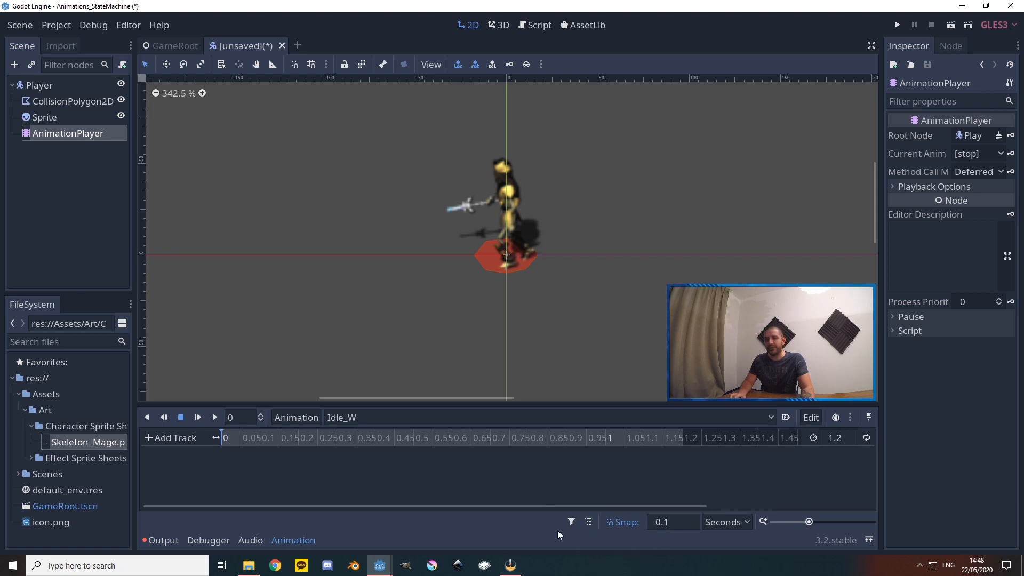
click(674, 522)
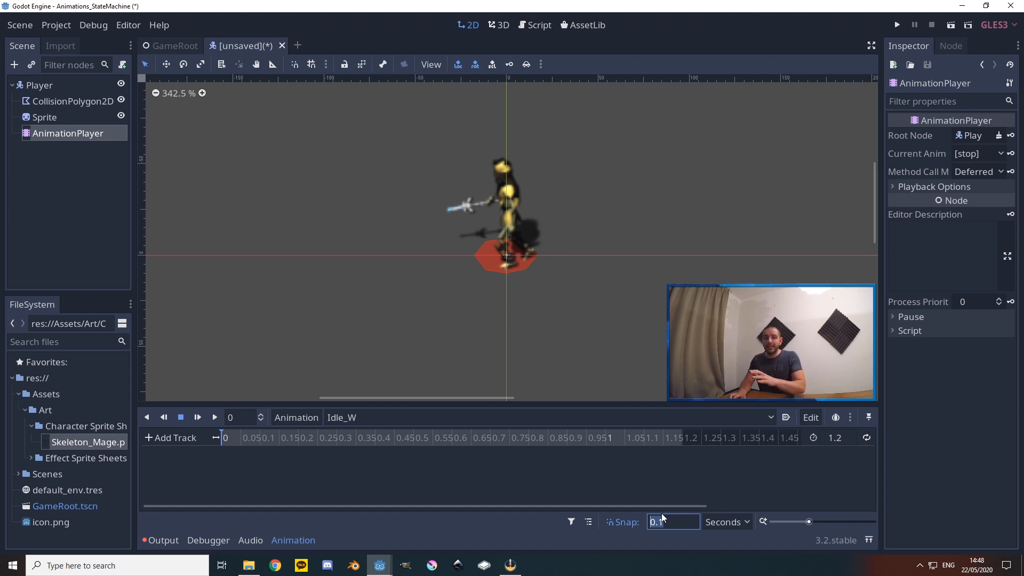
text(0)
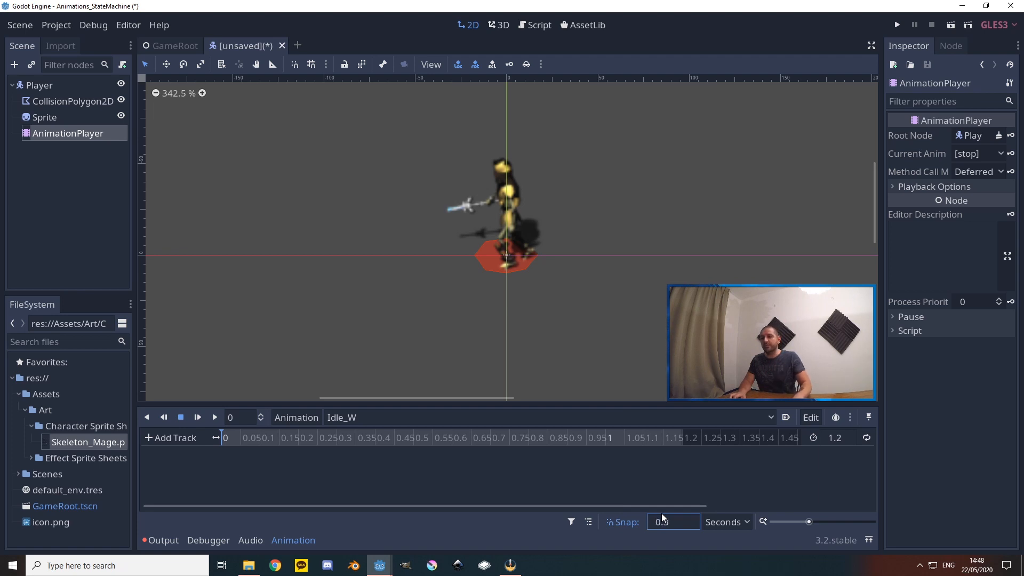
key(Return)
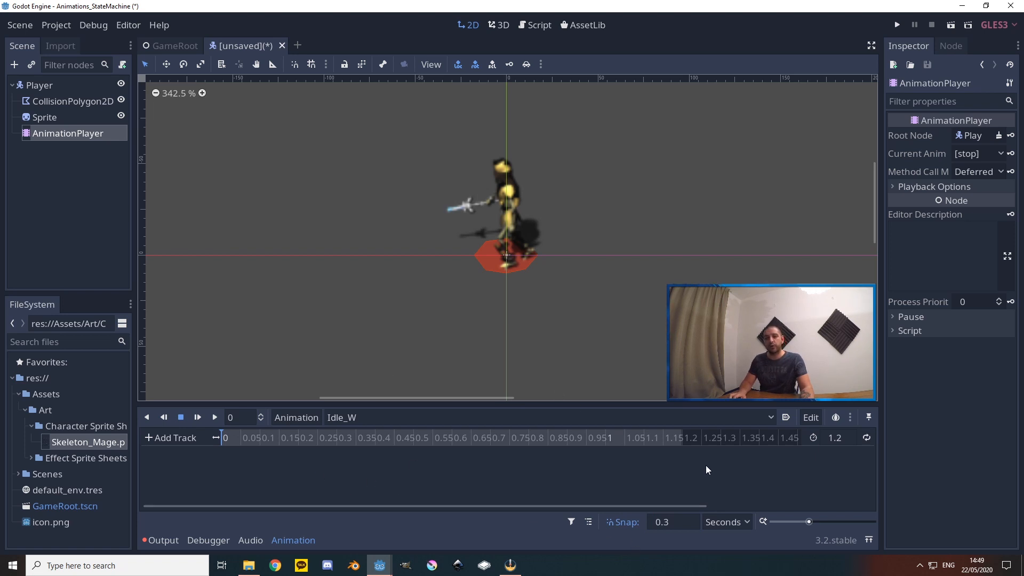
click(866, 437)
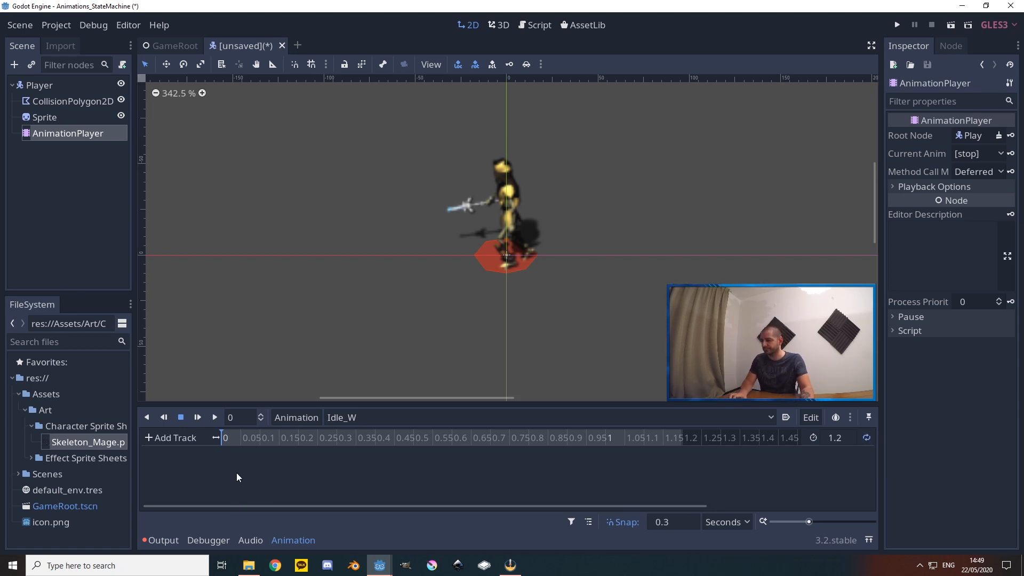
Add a property track to Idle_W that animates the Sprite node's frame property
click(166, 440)
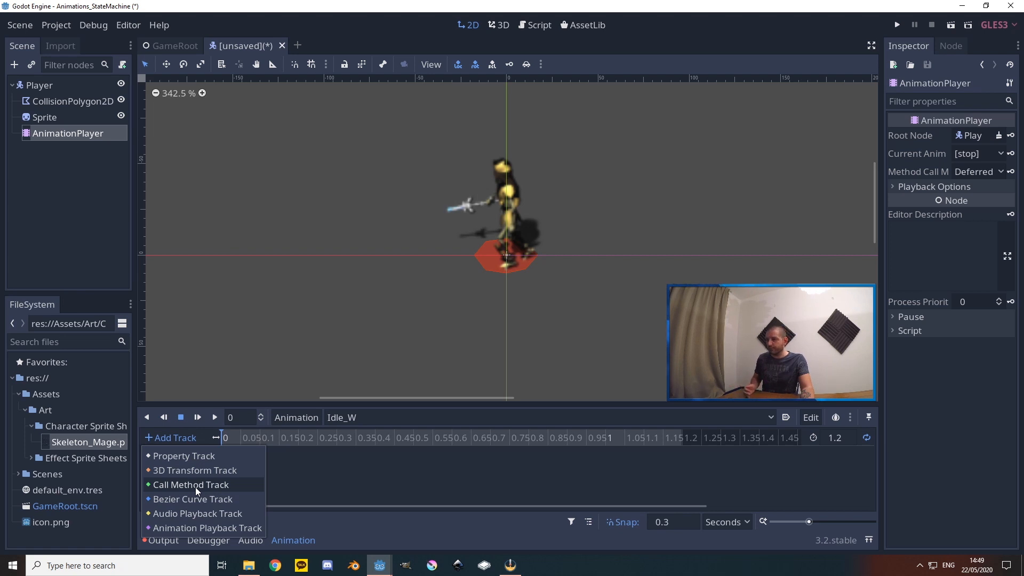
click(184, 456)
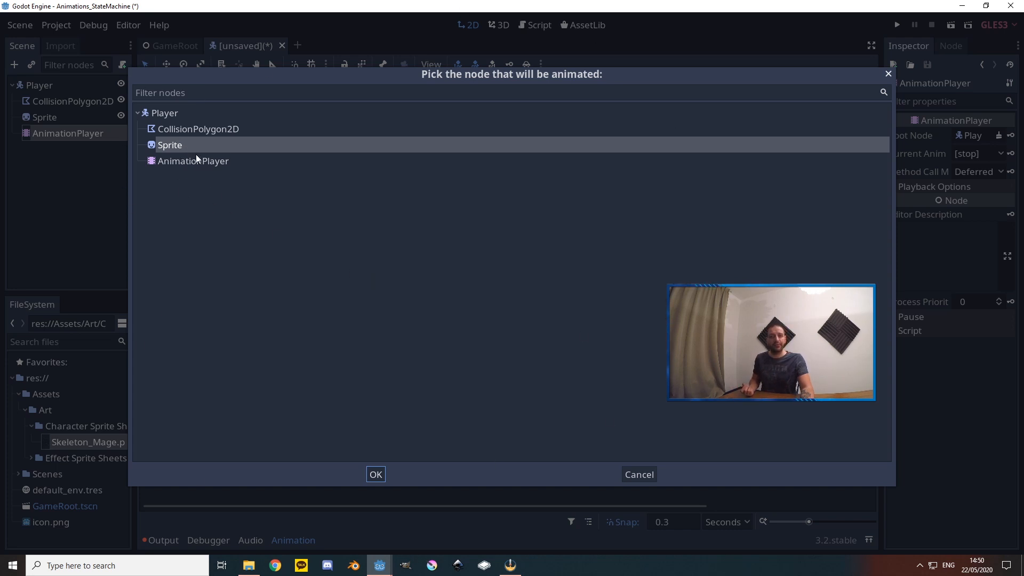
click(166, 148)
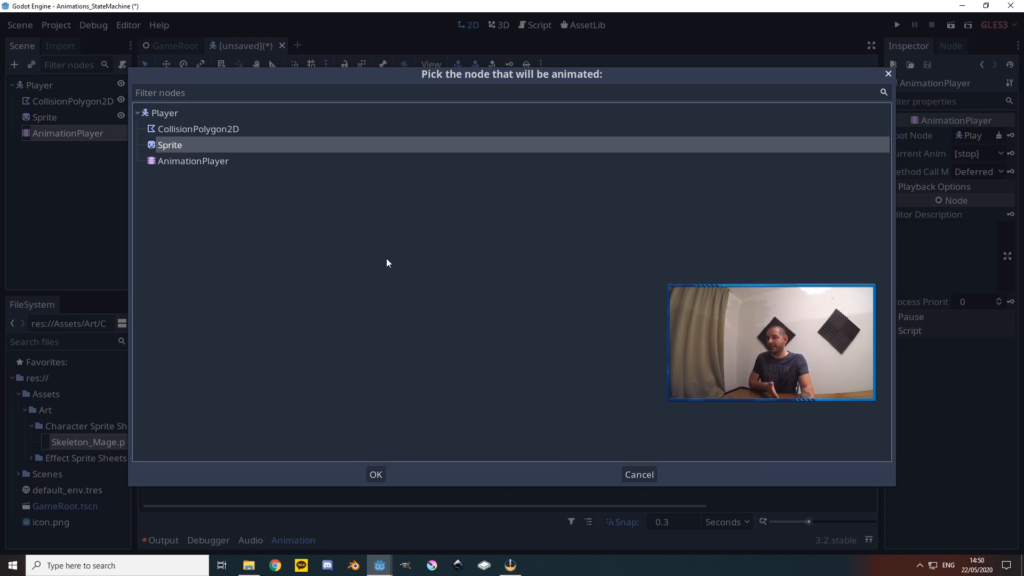
click(378, 475)
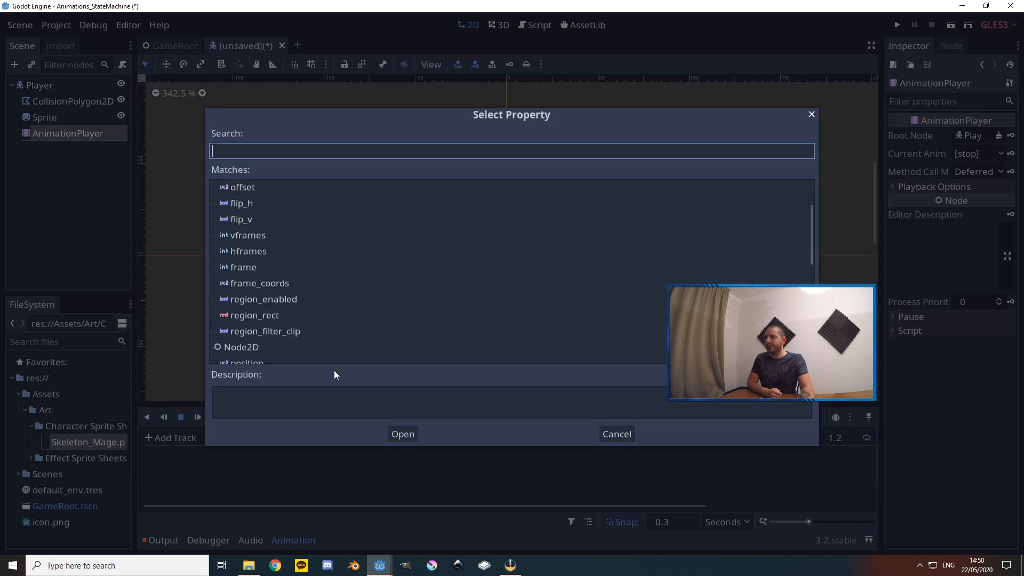
click(241, 269)
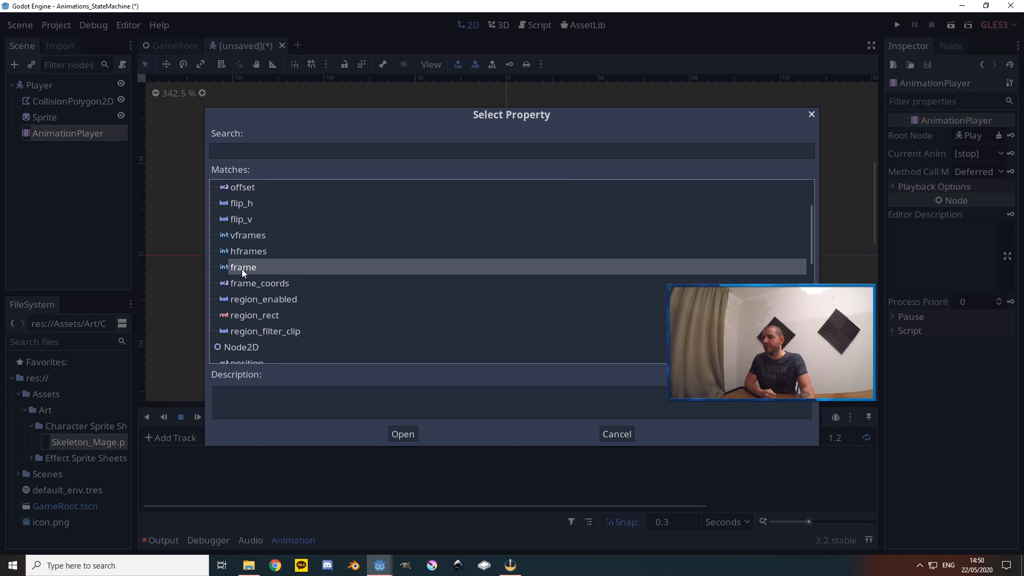
click(402, 434)
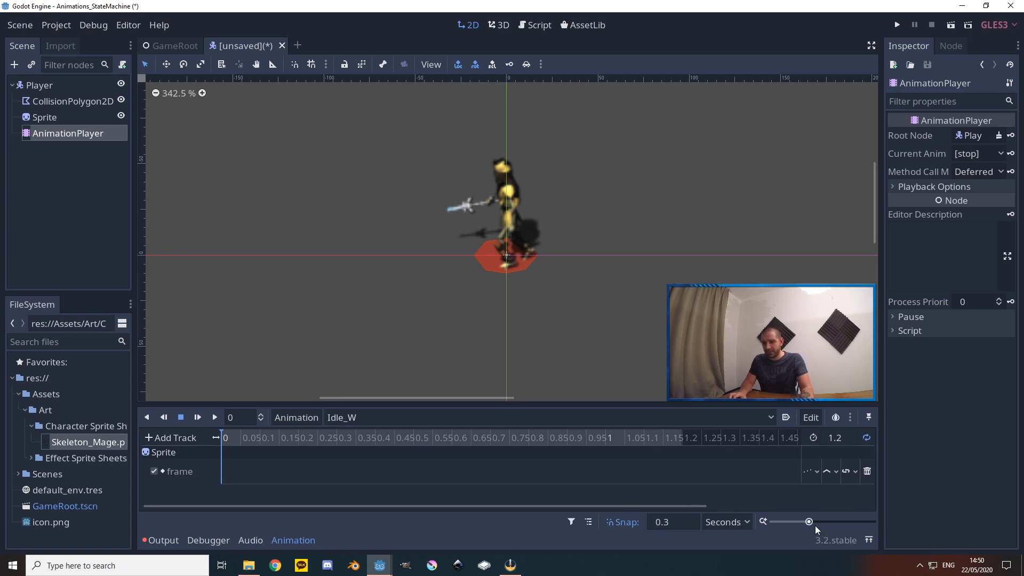
Insert four keys on the Sprite's frame track at 0, 0.3, 0.6 and 0.9 seconds
drag(808, 522, 810, 524)
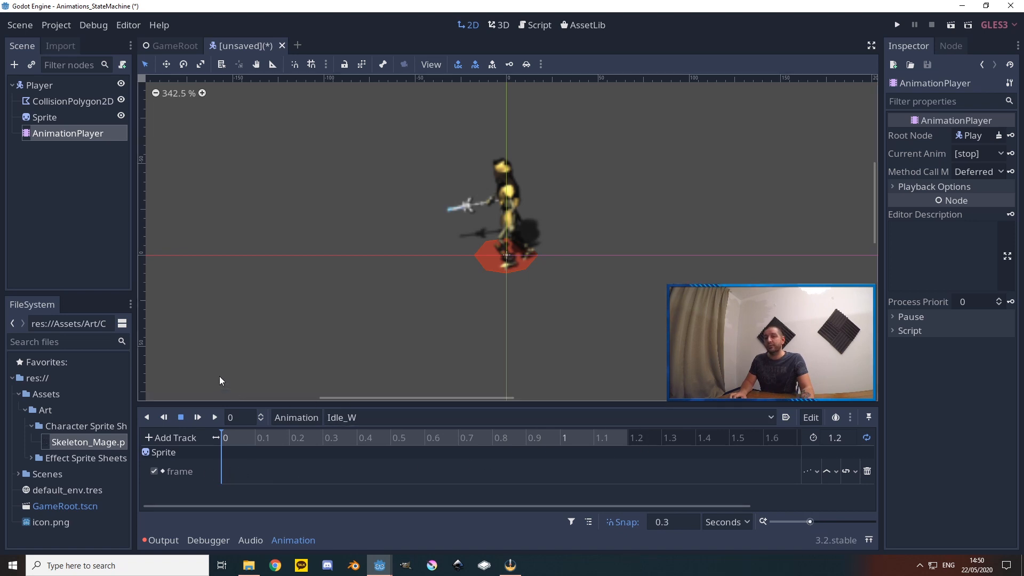
right_click(224, 469)
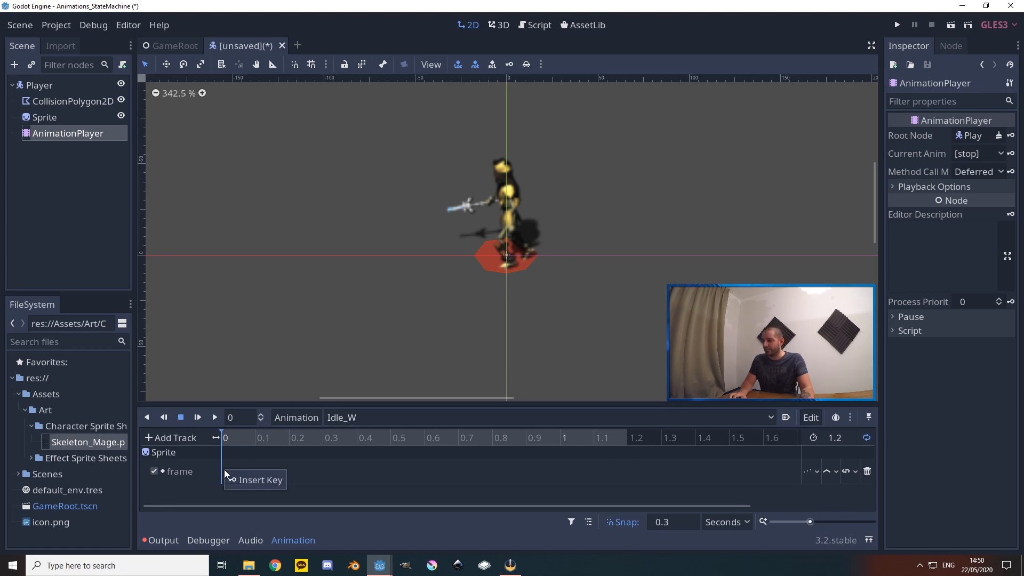
click(255, 481)
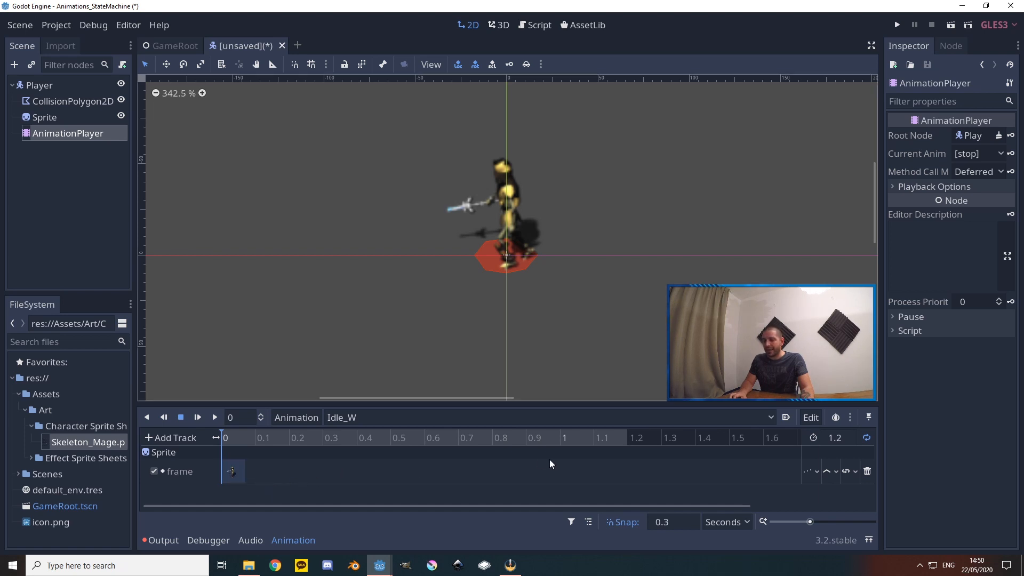
right_click(336, 469)
click(370, 481)
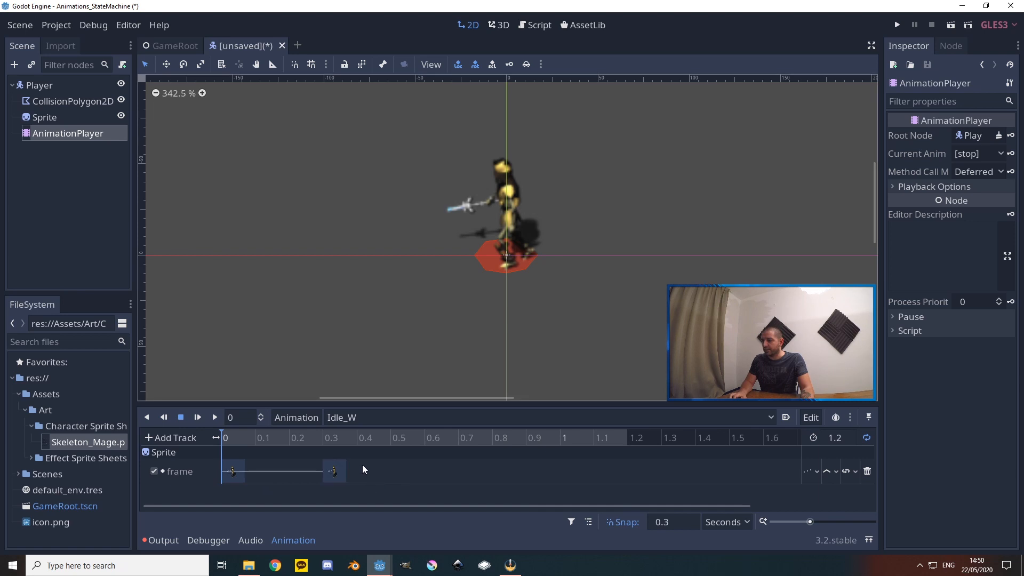
right_click(437, 468)
click(457, 476)
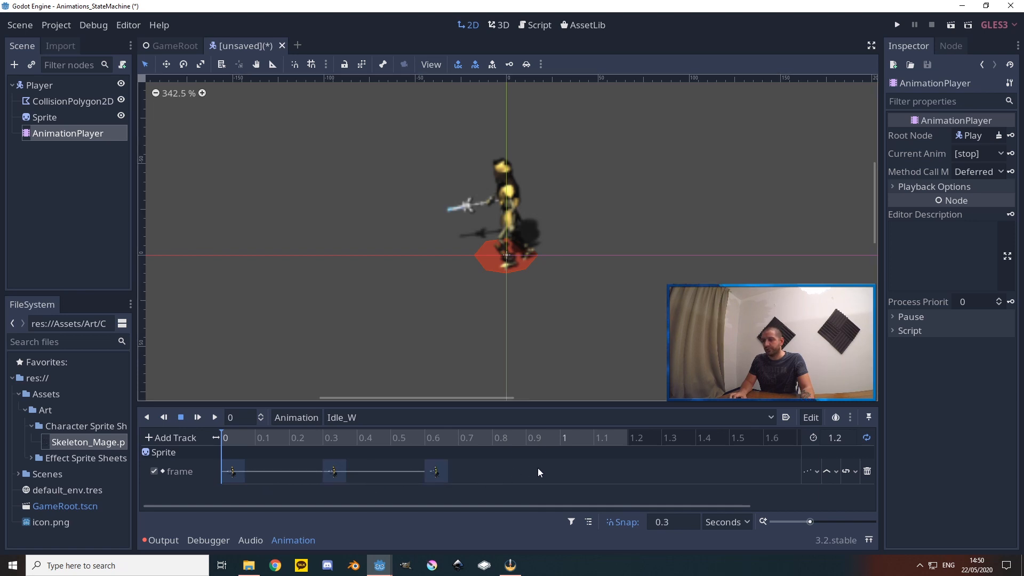
right_click(537, 469)
click(563, 479)
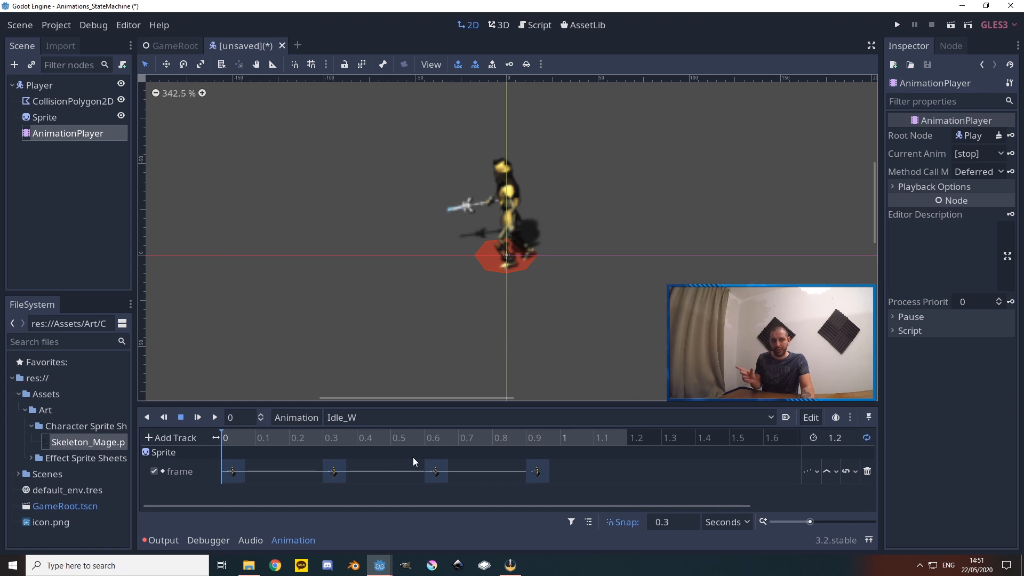
Set the frame value to 0 for the key at 0 seconds and to 1 for the key at 0.3 seconds
click(241, 477)
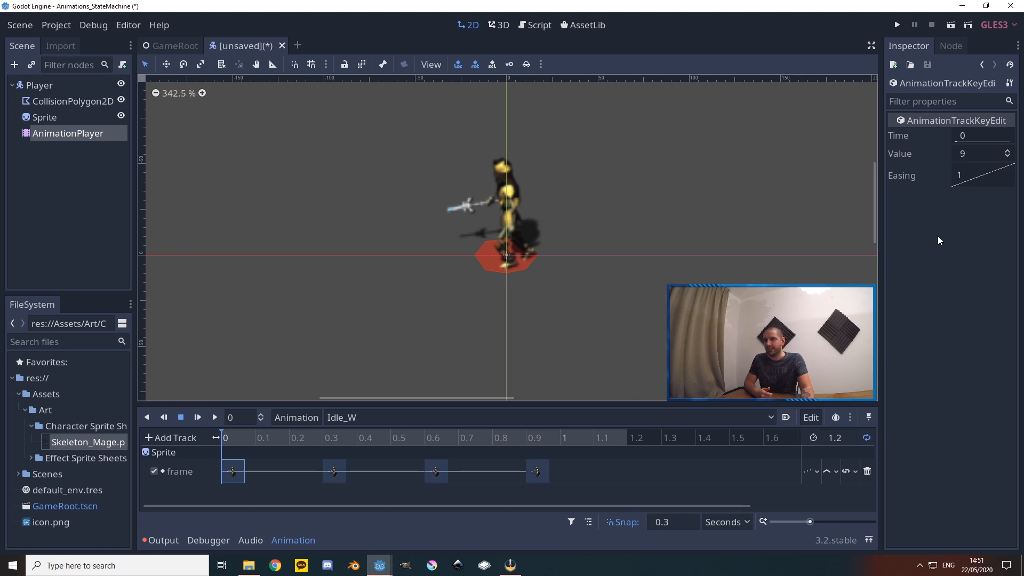
click(971, 155)
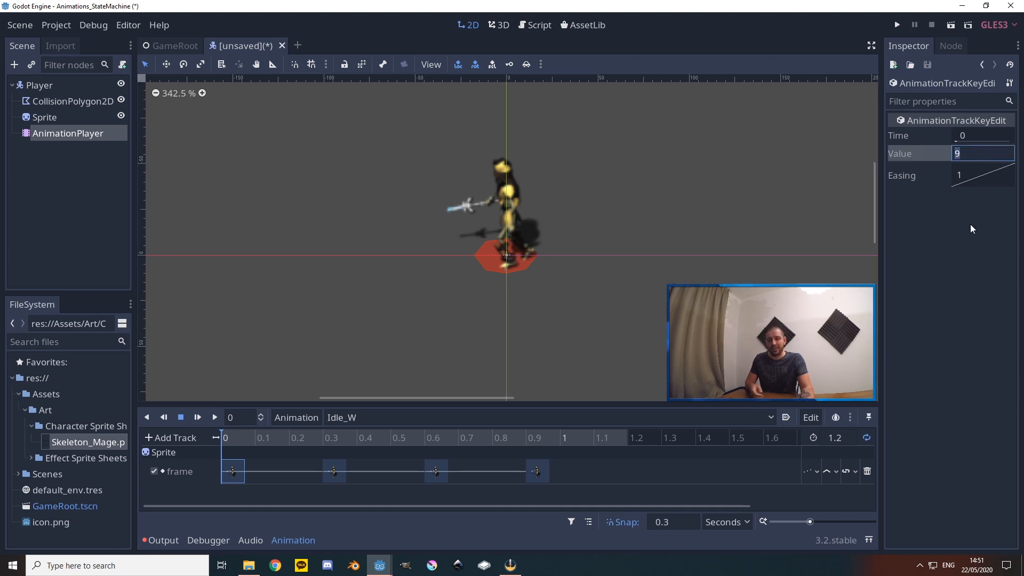
text(0)
key(Return)
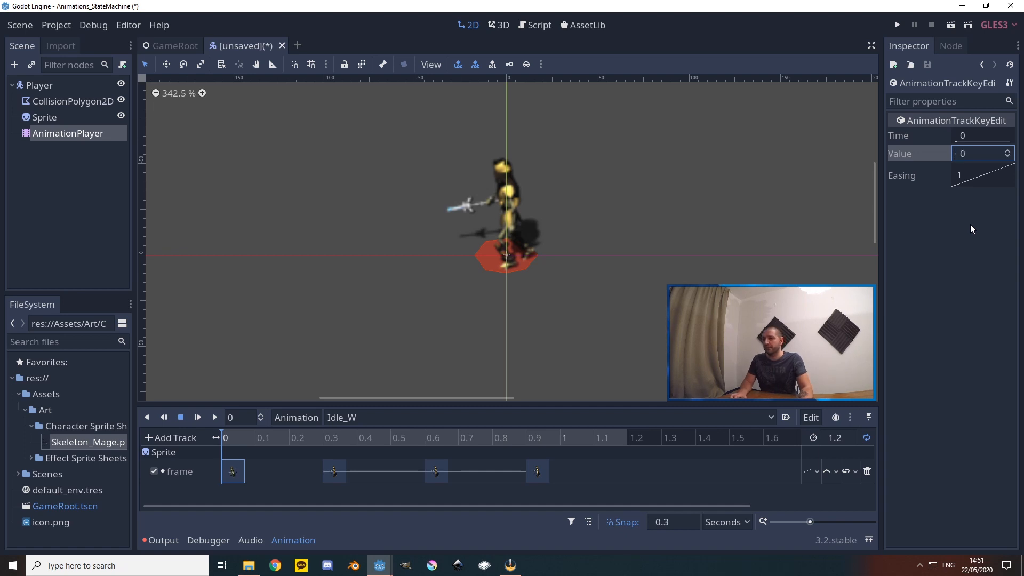
click(330, 478)
click(974, 151)
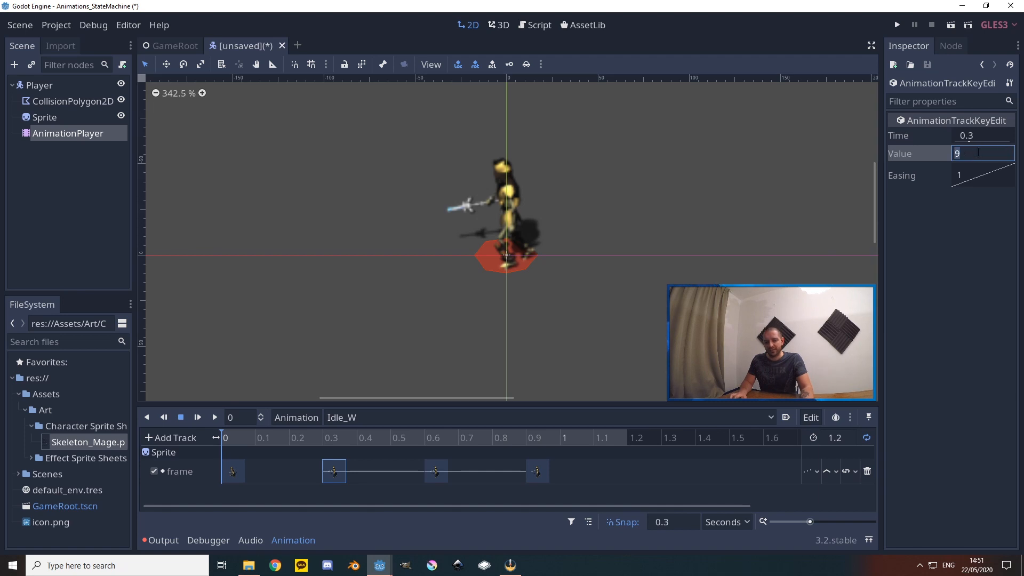
text(1)
key(Return)
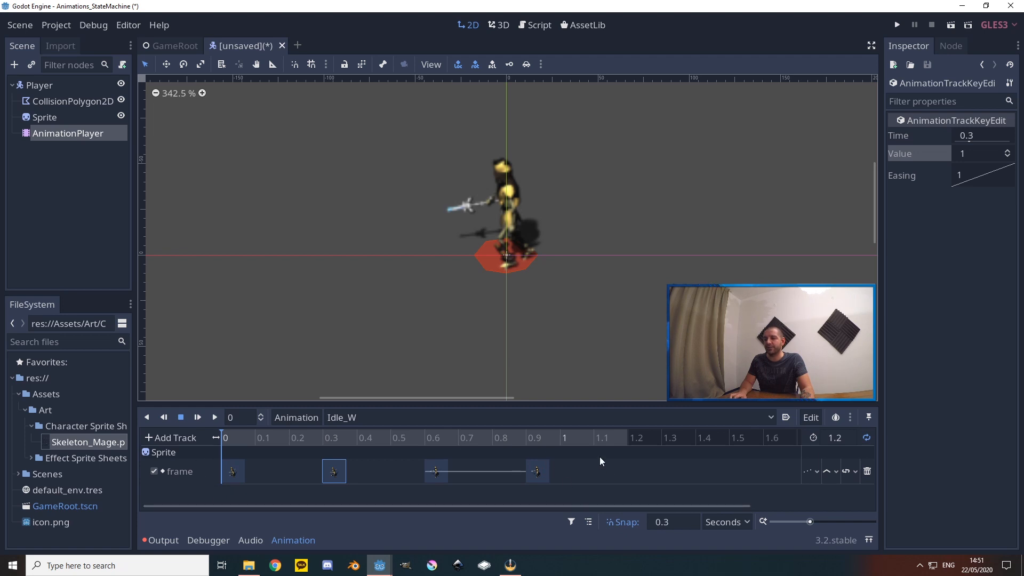
Set the frame value to 2 for the key at 0.6 seconds and to 3 for the key at 0.9 seconds
click(970, 154)
text(2)
key(Return)
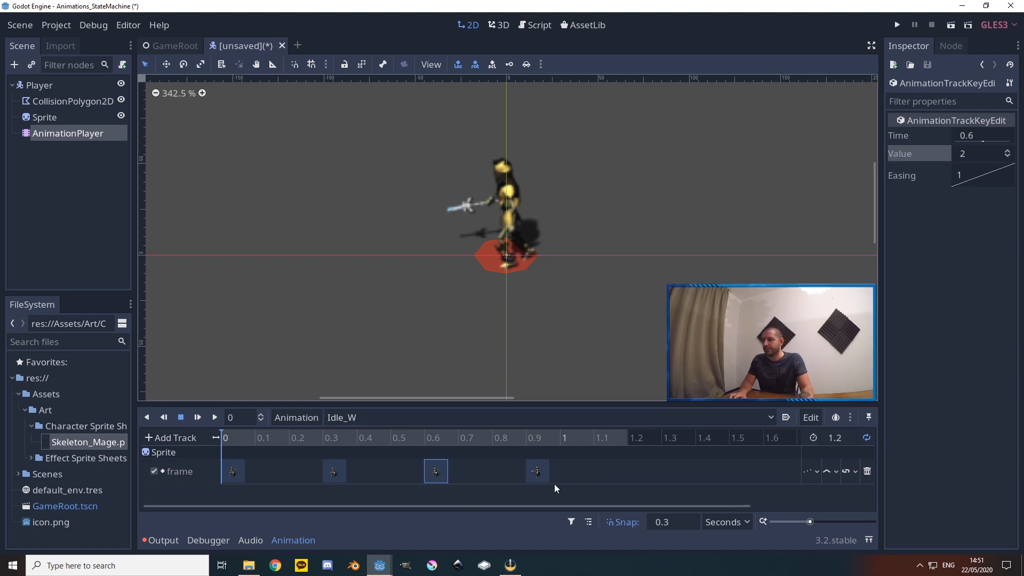
click(536, 472)
click(968, 153)
text(3)
key(Return)
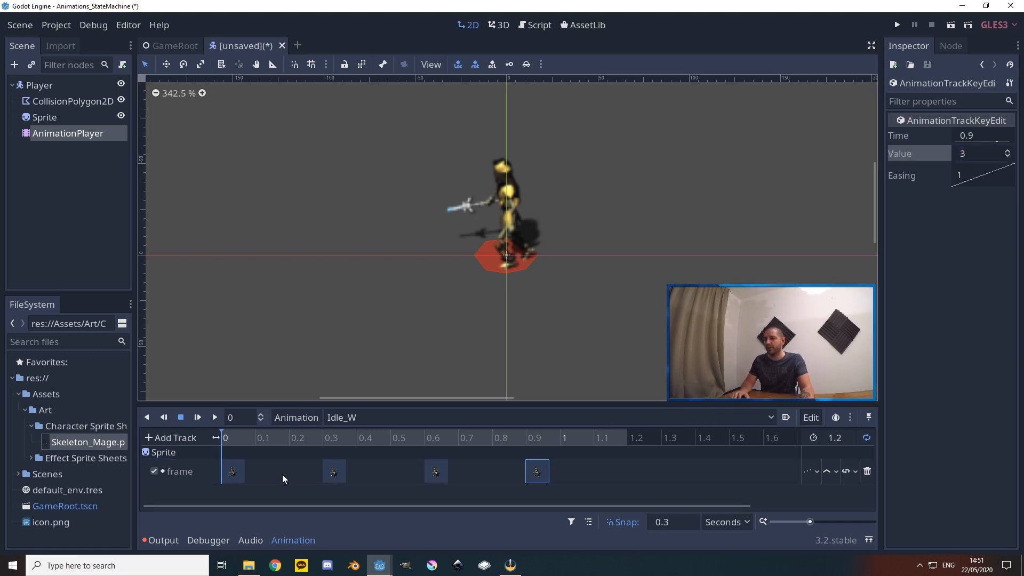
click(234, 477)
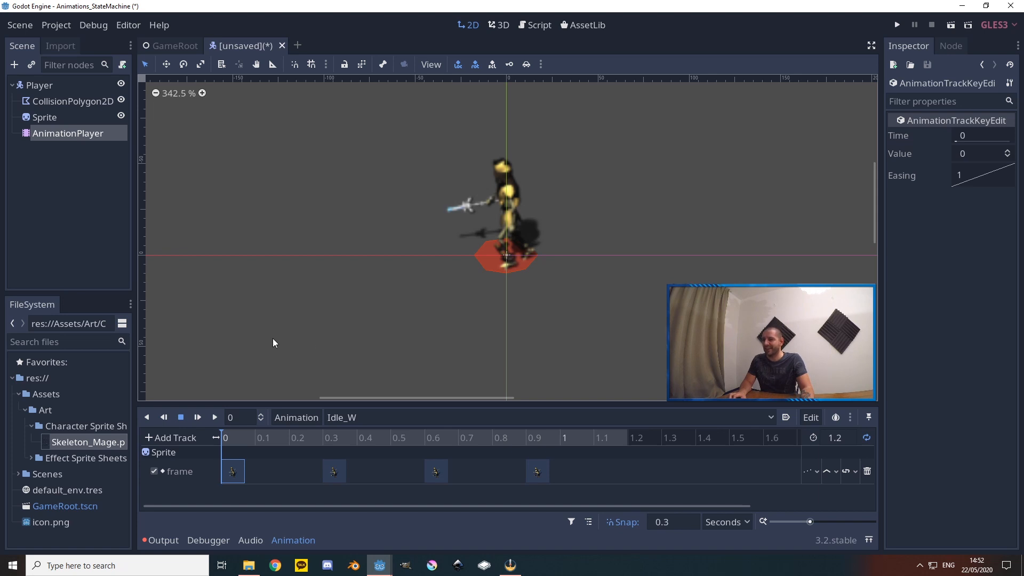
Preview the Idle_W animation, stop playback, and set the animation length to 1.8 seconds
click(215, 418)
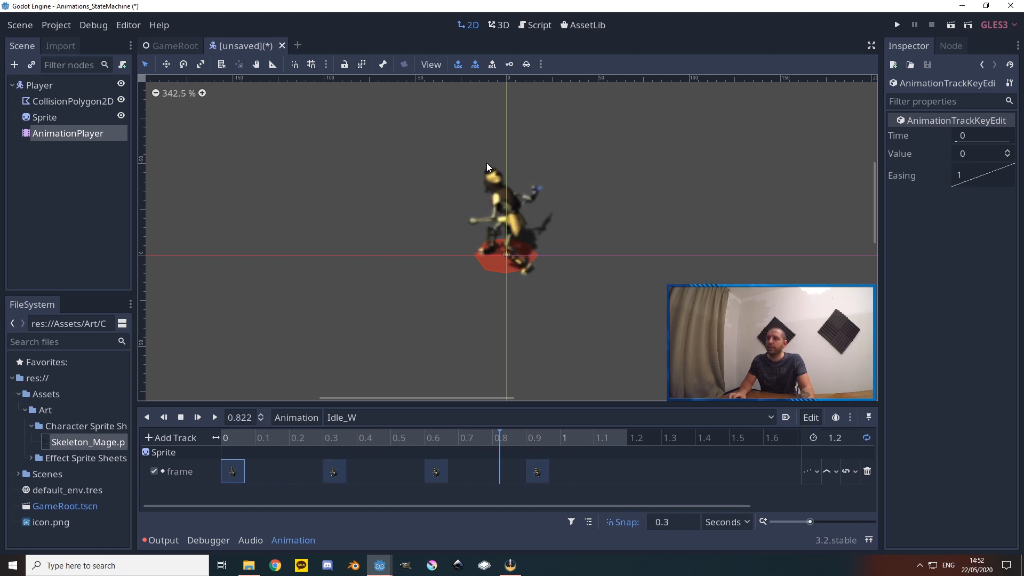
click(182, 417)
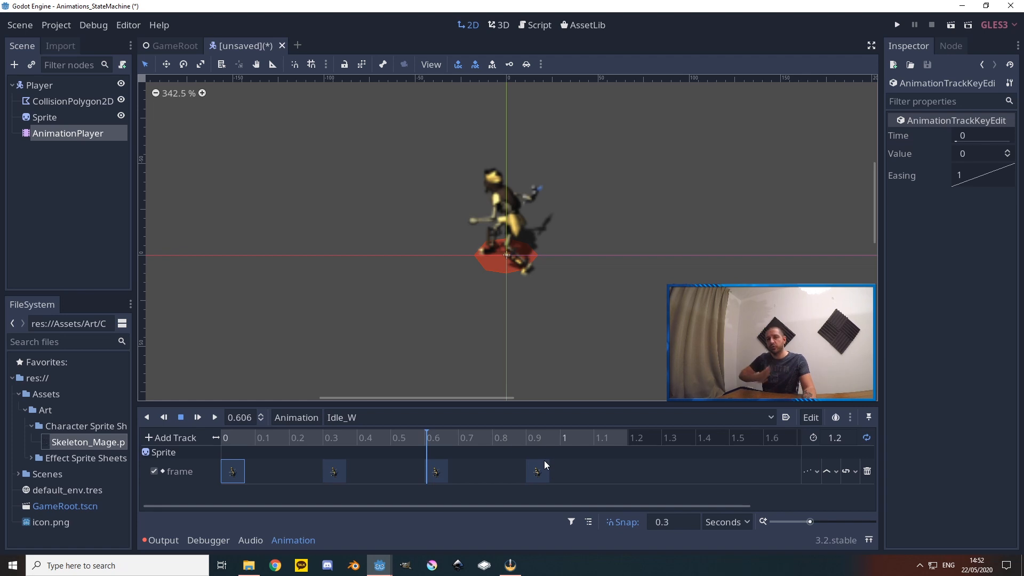
click(835, 438)
text(1.8)
key(Return)
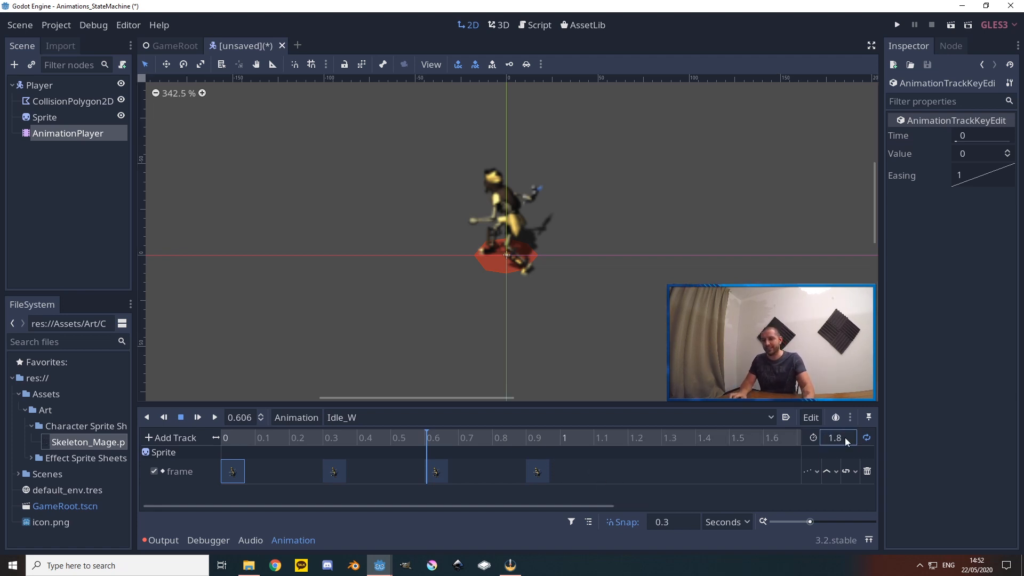
Insert two more keys on Idle_W's Sprite frame track at 1.2 and 1.5 seconds
right_click(641, 472)
click(693, 481)
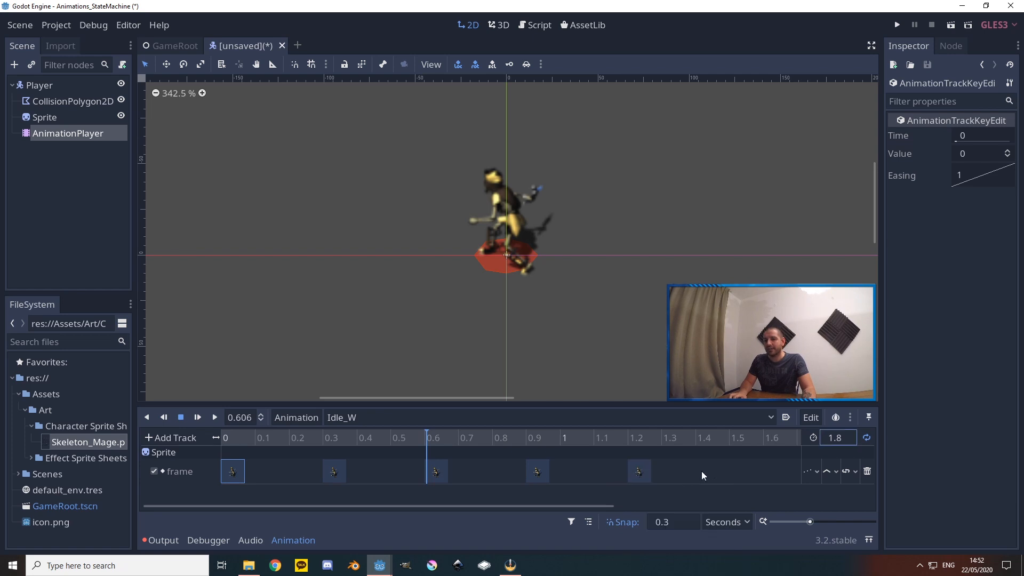
right_click(747, 471)
click(764, 480)
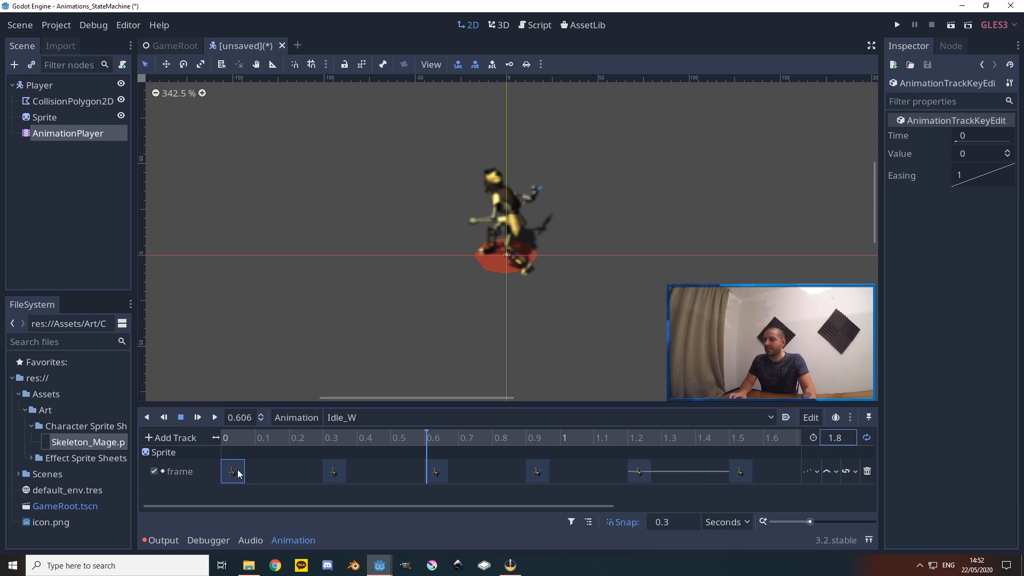
Check the existing Idle_W keys and set the frame value to 2 at 1.2 seconds and to 1 at 1.5 seconds
click(334, 472)
click(436, 472)
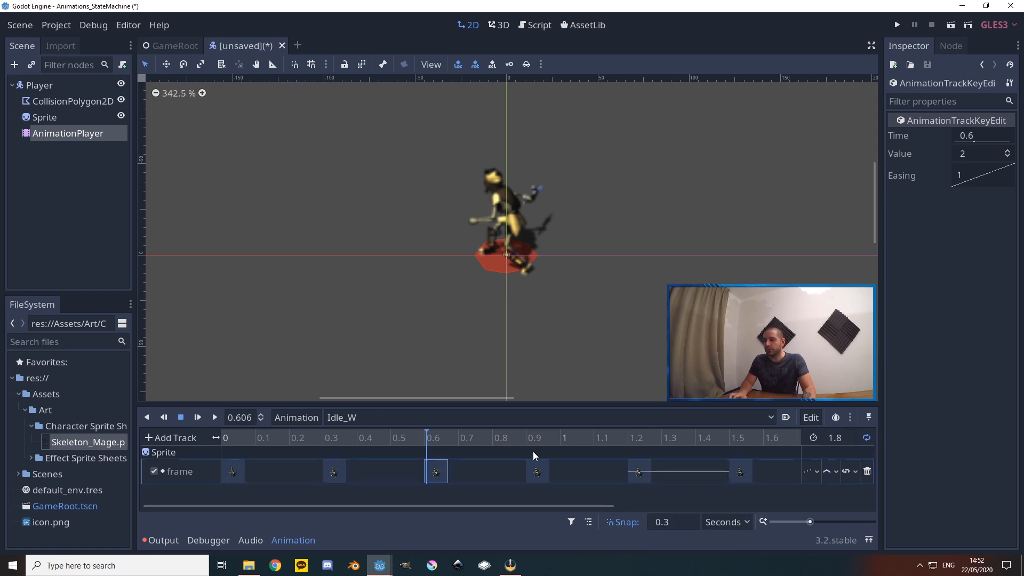
click(538, 471)
click(639, 469)
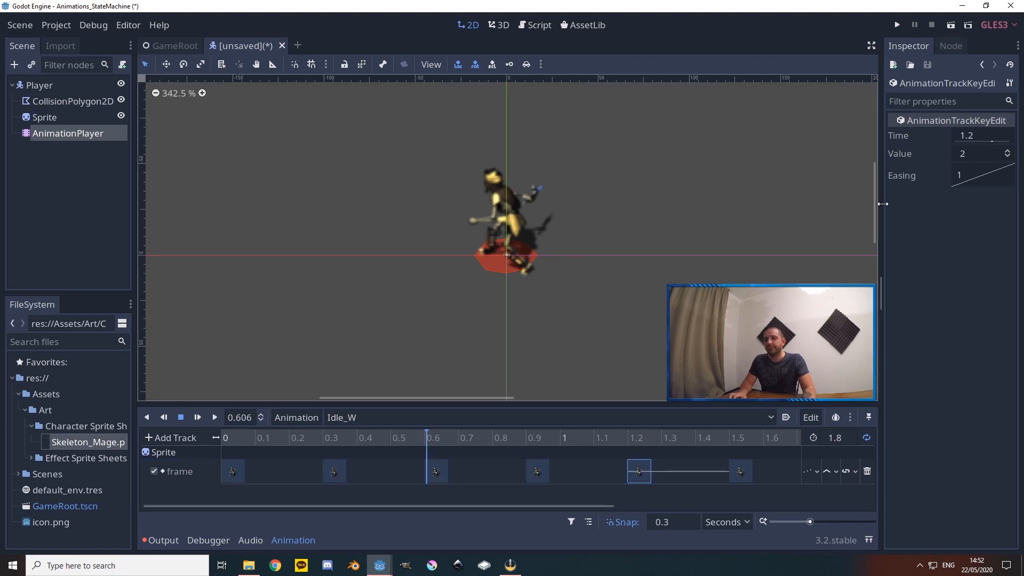
click(975, 153)
click(742, 472)
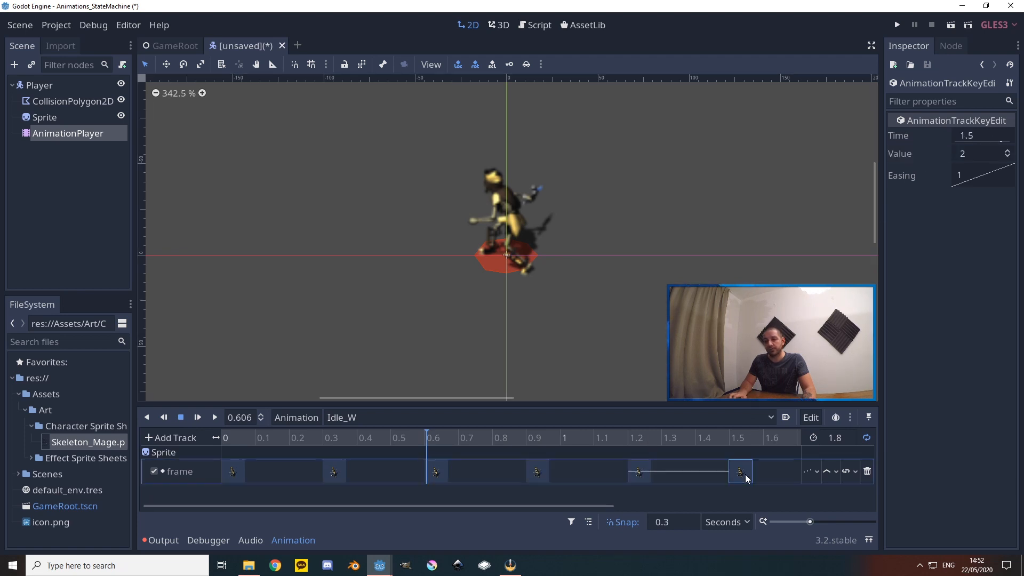
click(974, 155)
key(Return)
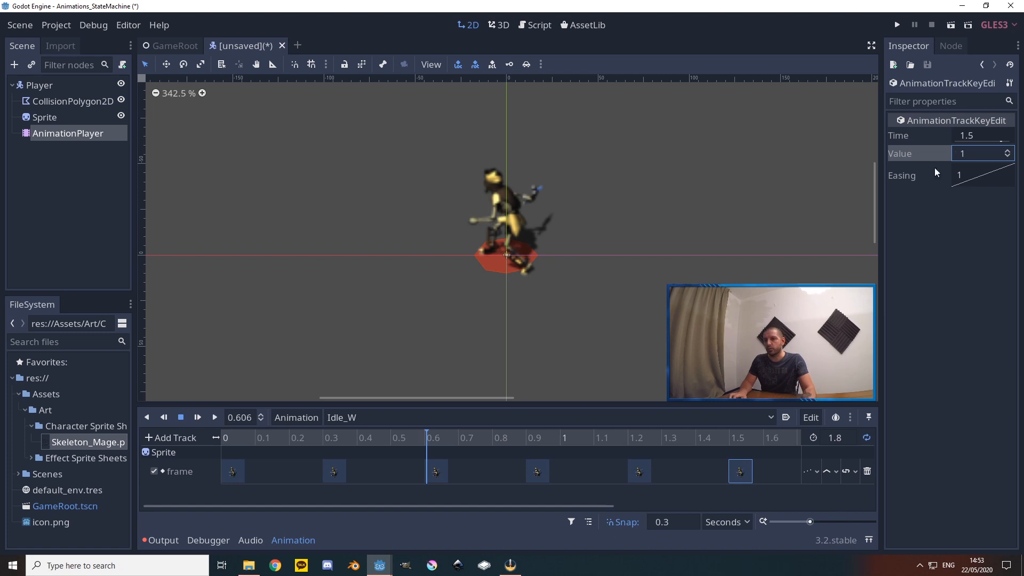
Play the extended Idle_W animation to check its motion and stop playback
click(740, 472)
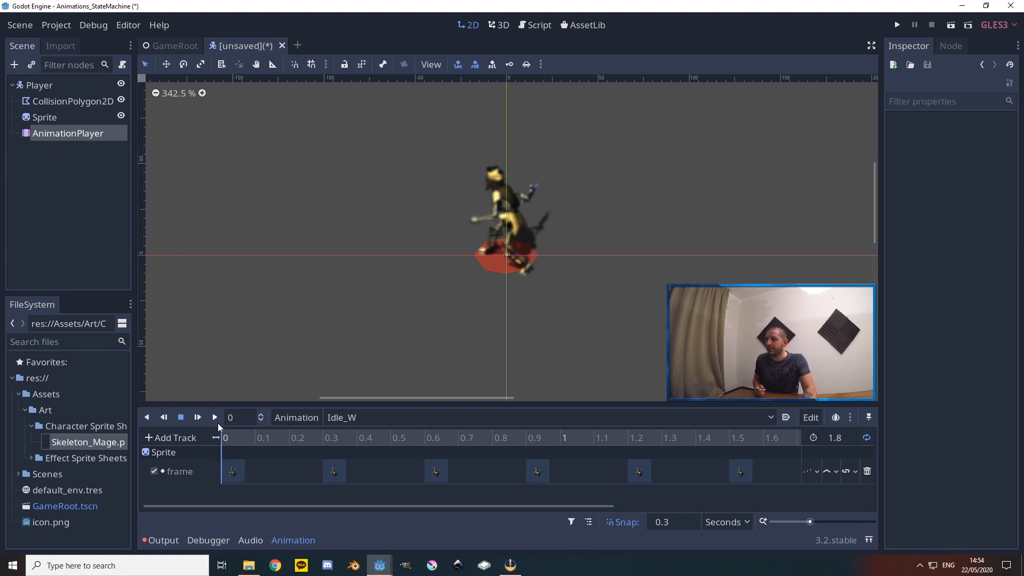
click(214, 418)
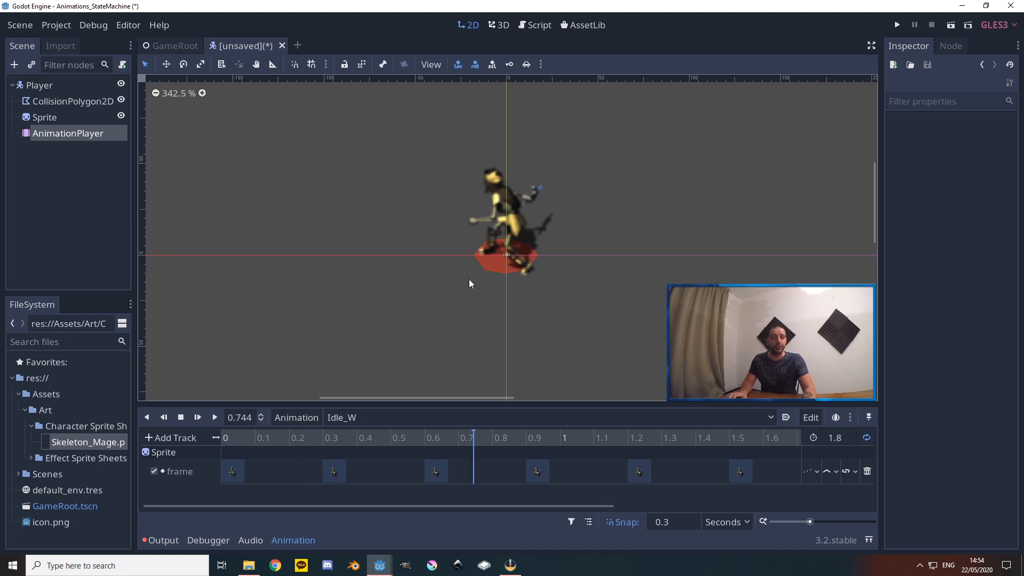
click(182, 418)
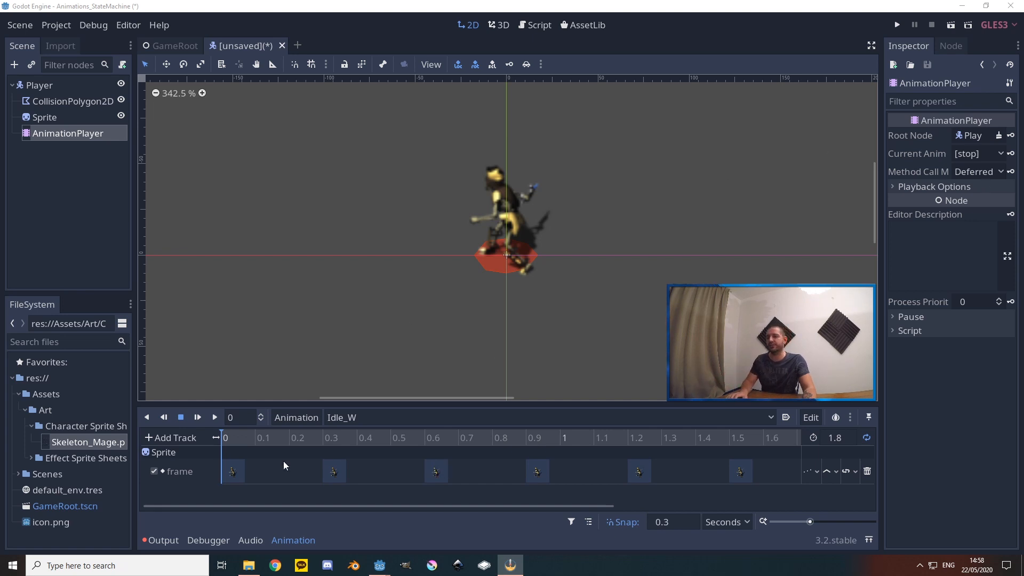
Create a new animation named Walk_W in the AnimationPlayer
click(290, 418)
click(311, 328)
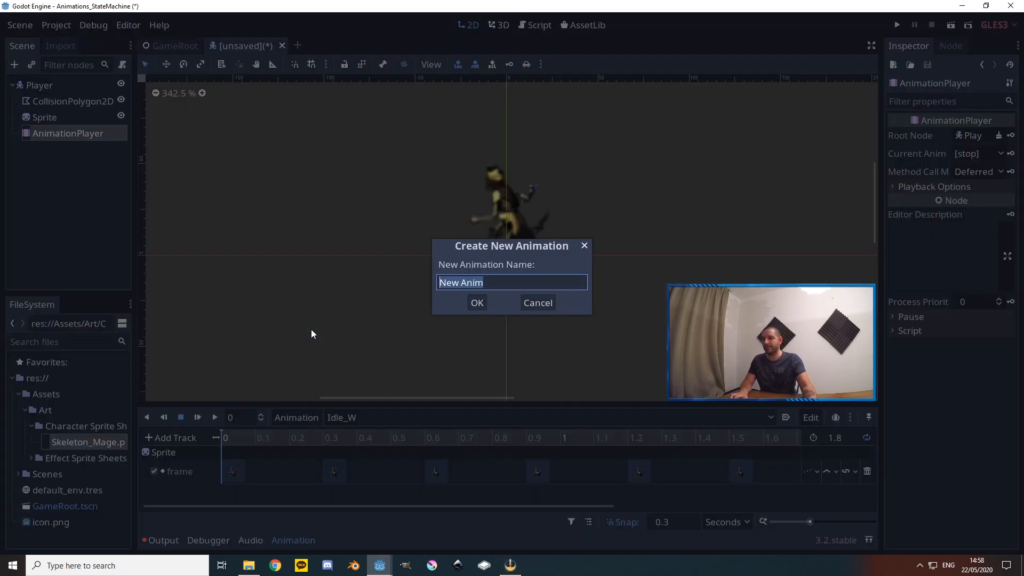
text(Walk_W)
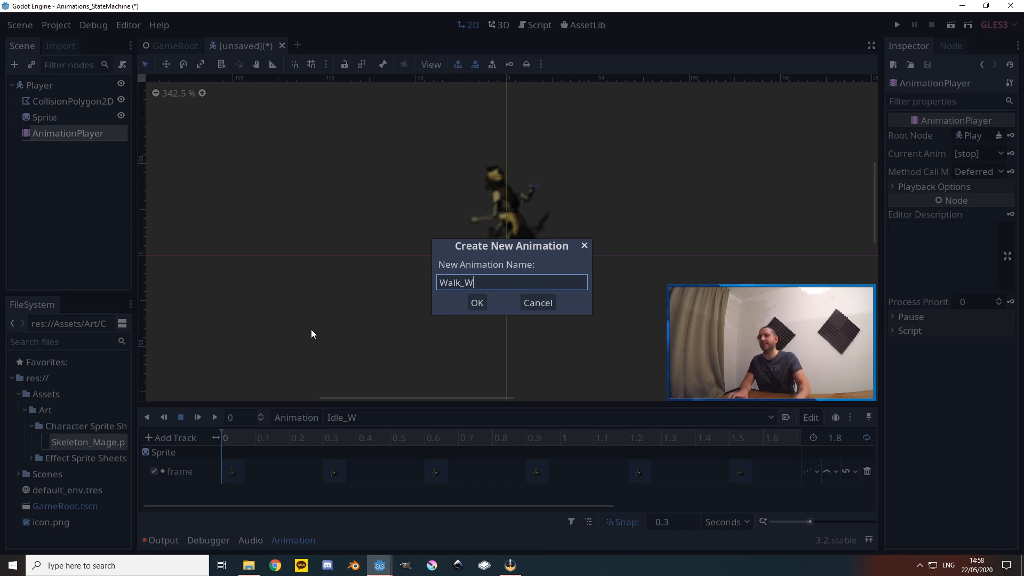
click(477, 302)
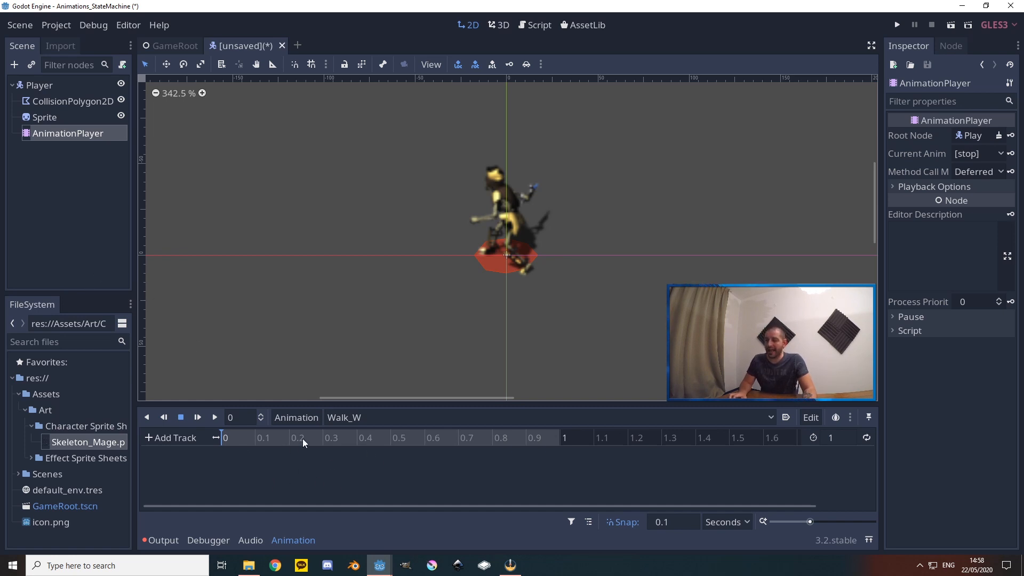
Set the Sprite's frame to 4 and key it at 0 seconds in a new Walk_W frame track without Bezier curves
click(42, 117)
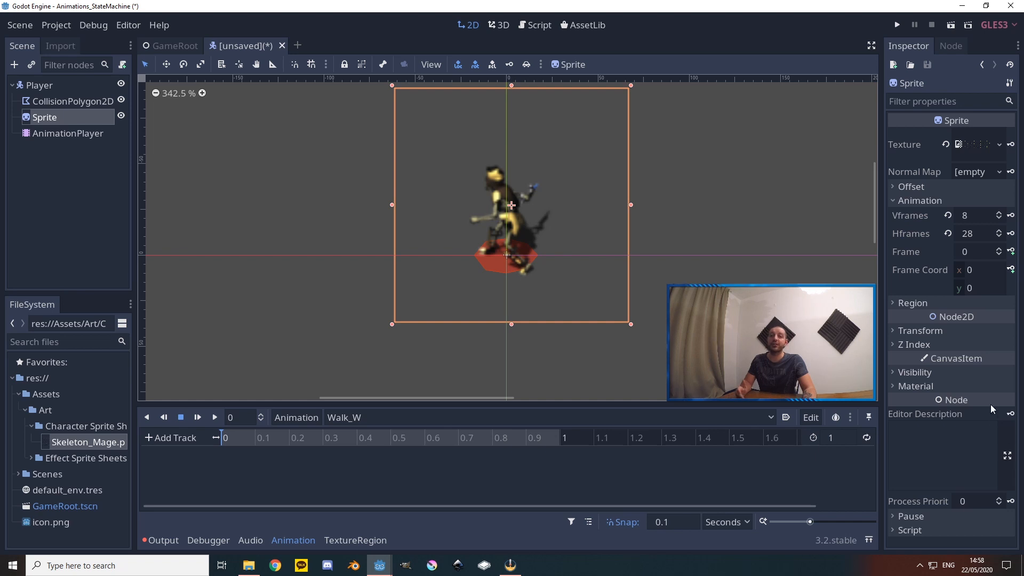
click(970, 255)
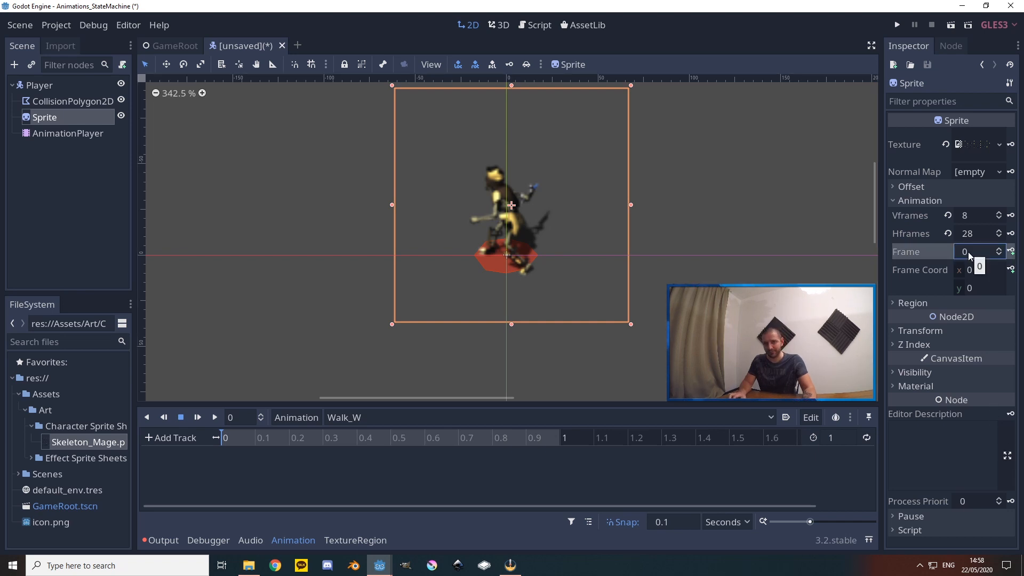
text(4)
key(Return)
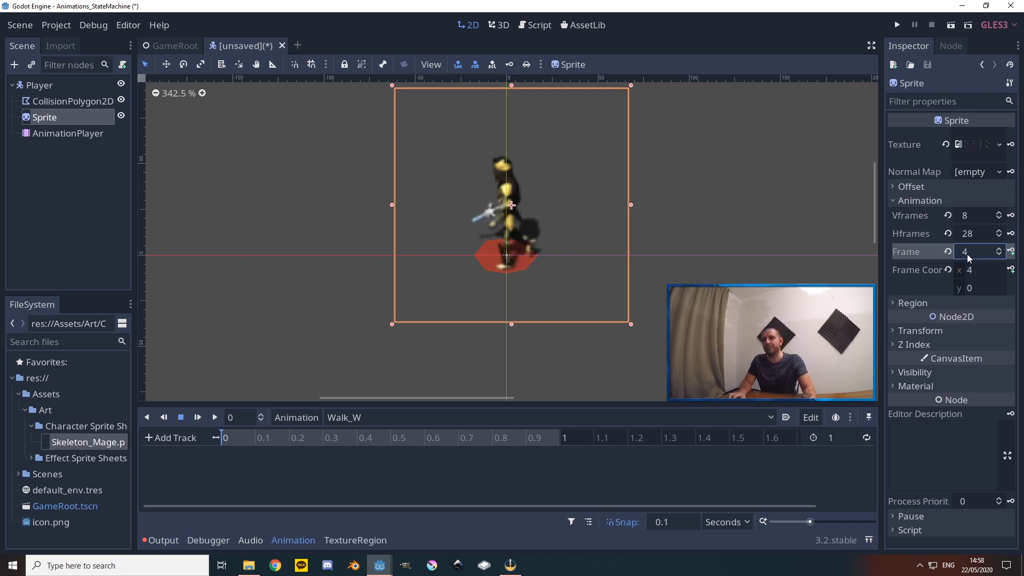
click(1010, 252)
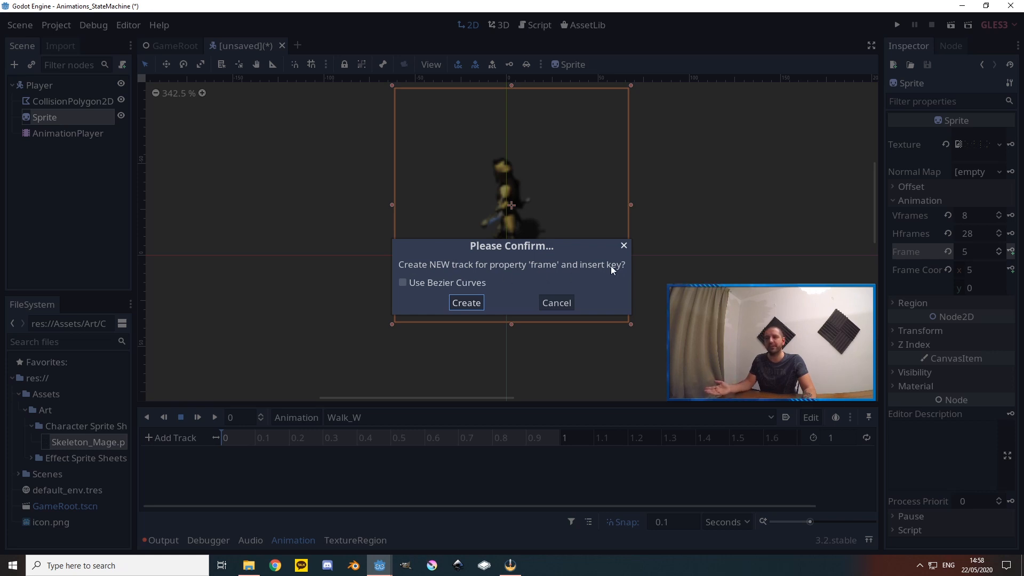
click(468, 304)
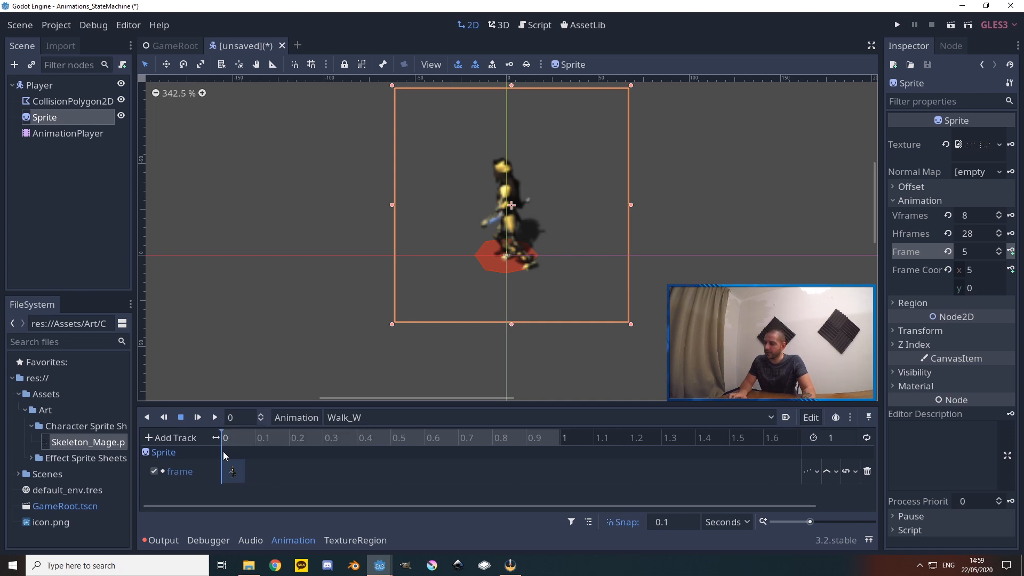
Key the Sprite's frames 5 to 11 in Walk_W at 0.1-second intervals from 0.1 to 0.7 seconds
click(257, 437)
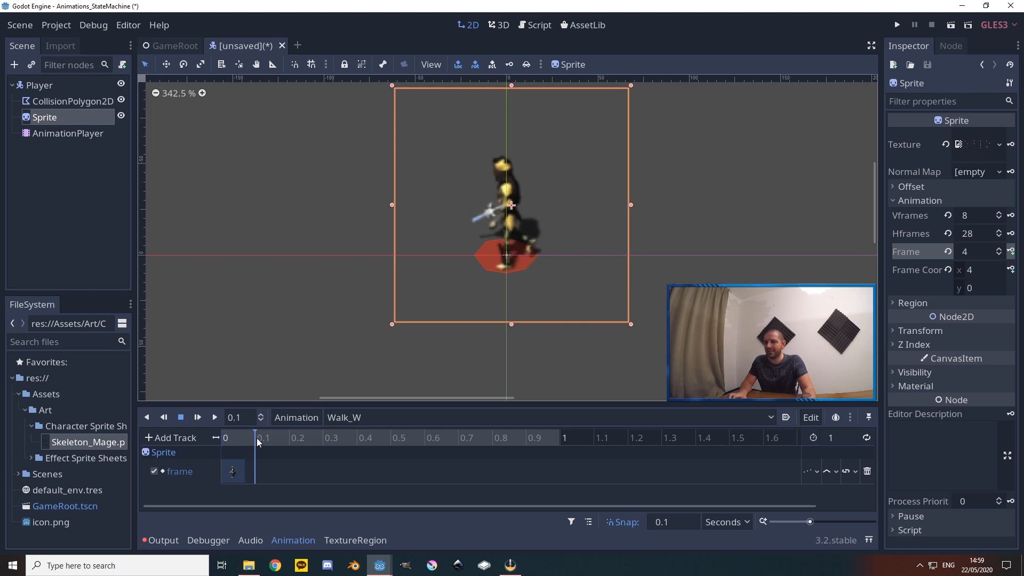
click(998, 249)
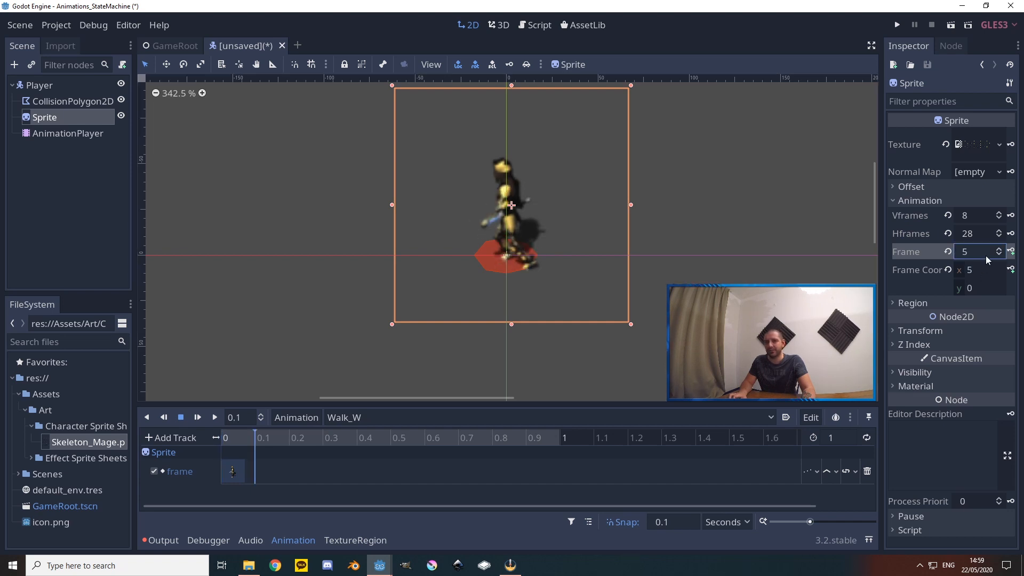
click(1011, 251)
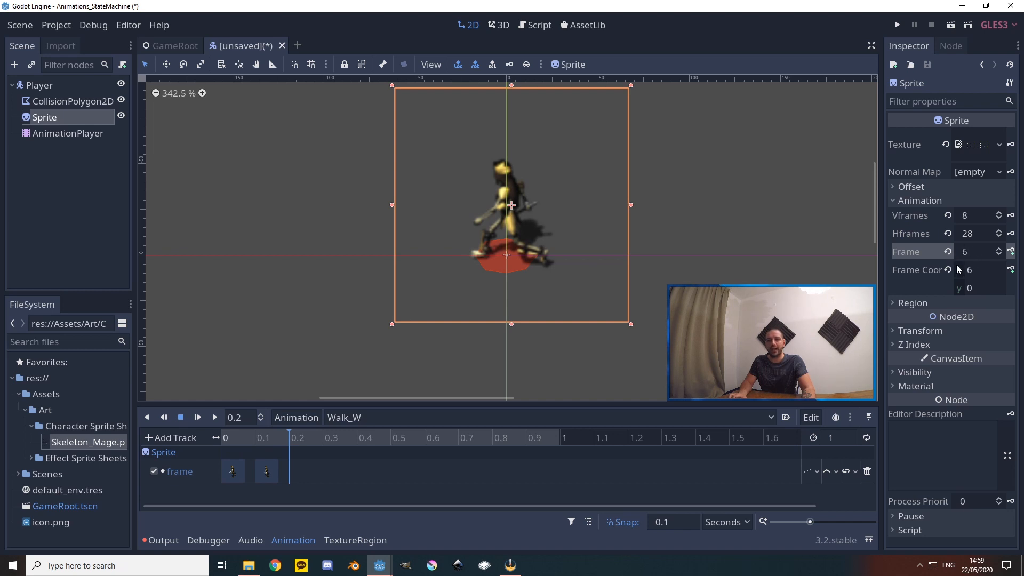
click(1012, 252)
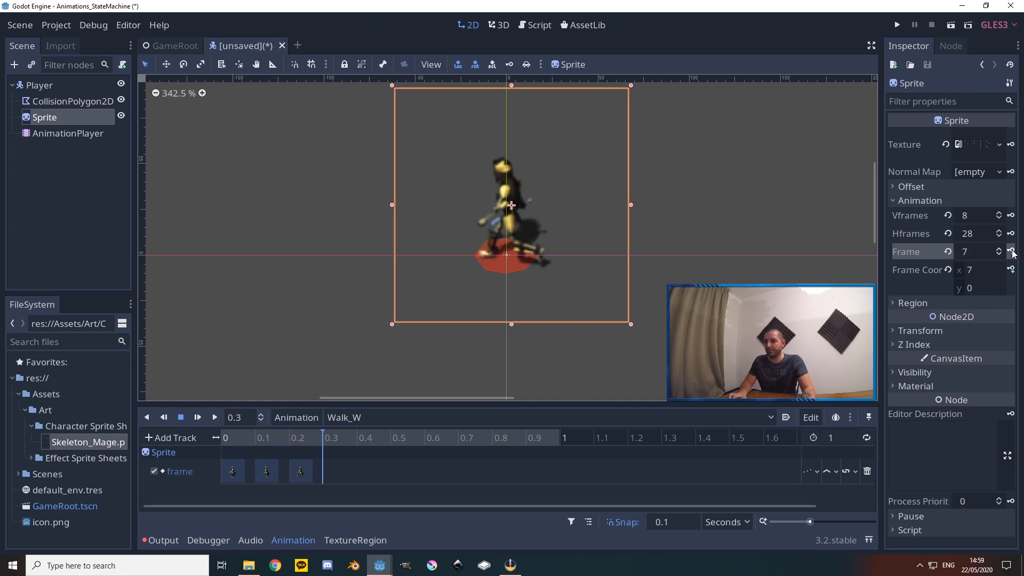
click(1012, 252)
click(1012, 251)
click(1012, 252)
click(1012, 252)
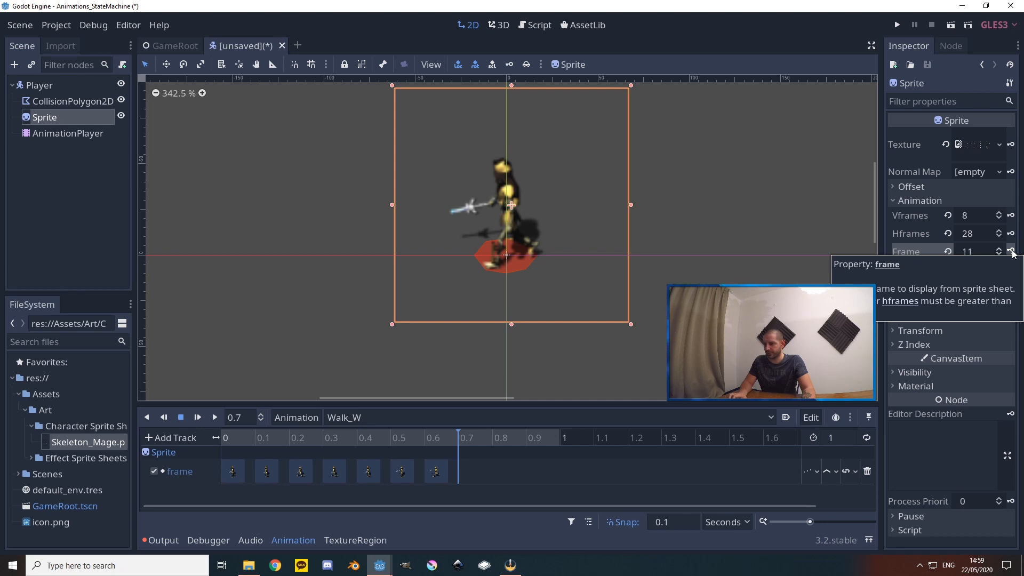
click(1011, 252)
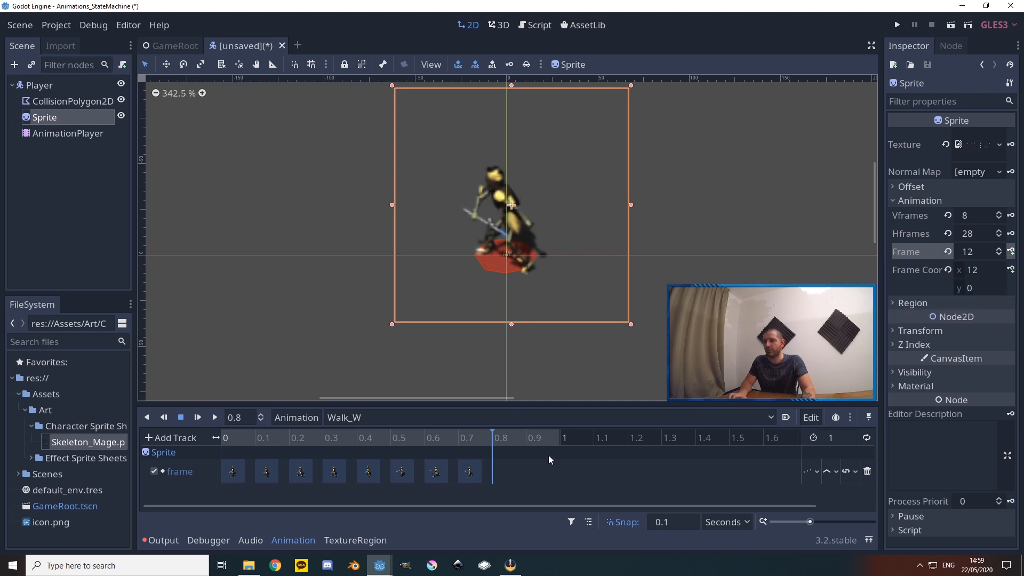
Set Walk_W's length to 0.8 seconds and enable looping
double_click(846, 436)
text(0.8)
key(Return)
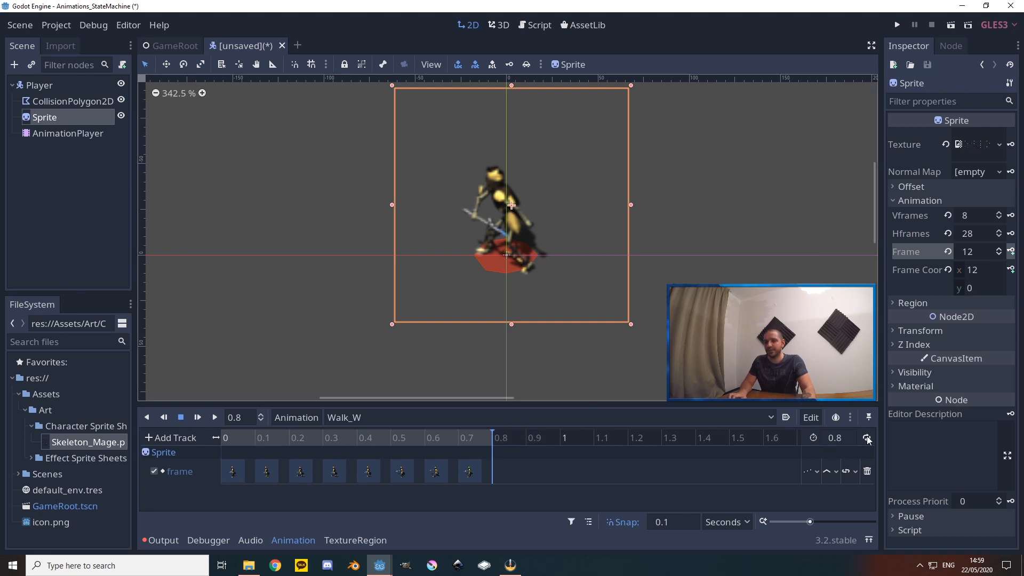
click(866, 438)
Preview the looping Walk_W animation, stop playback, and set the animation length to 1.6 seconds
click(215, 416)
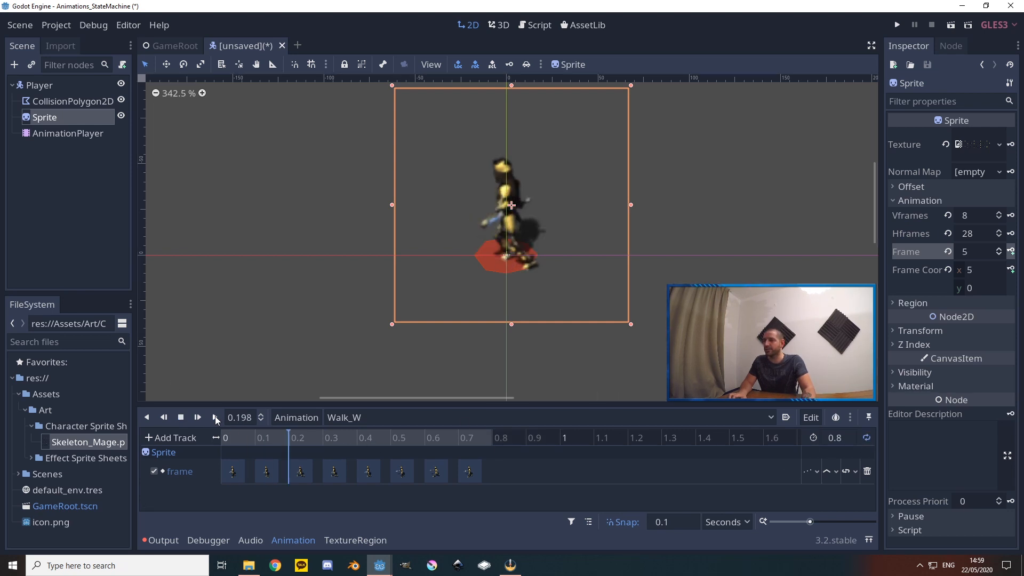
click(181, 418)
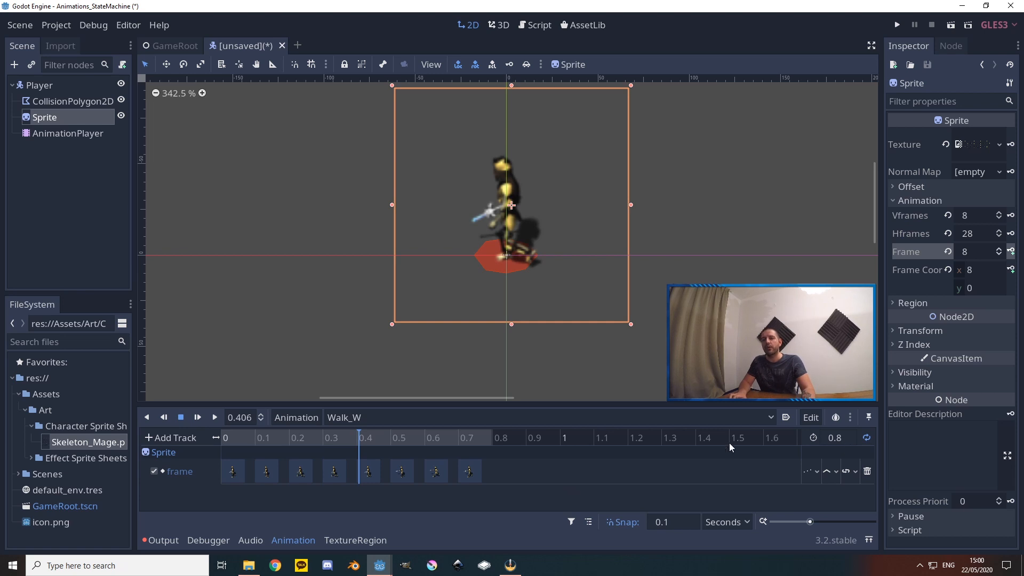
click(842, 437)
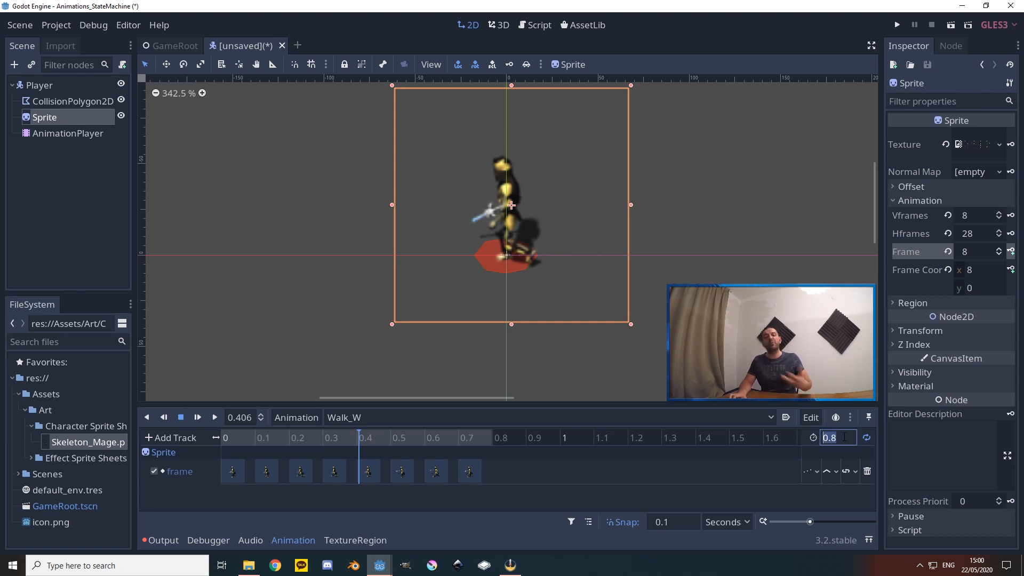
text(1.6)
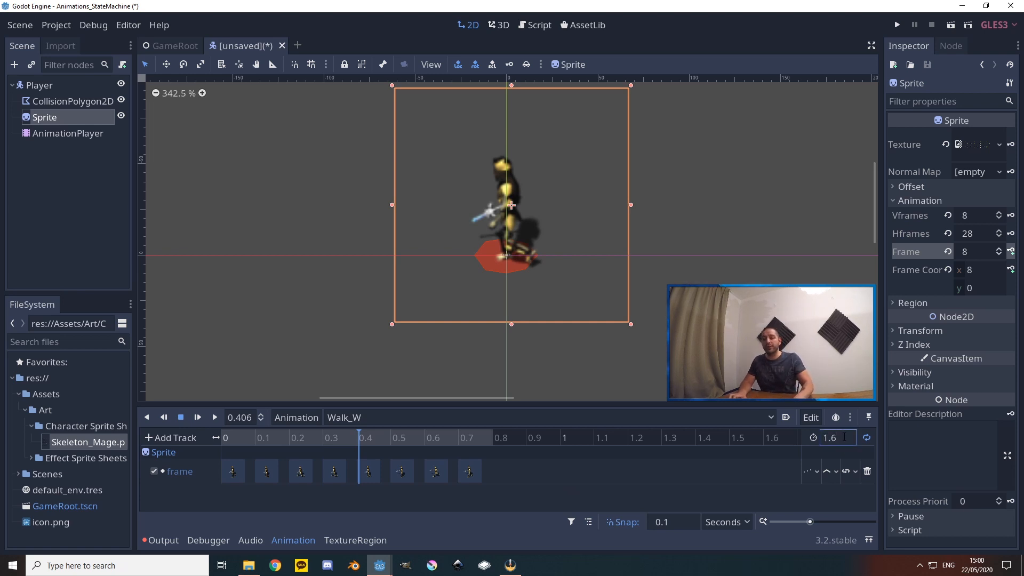
key(Return)
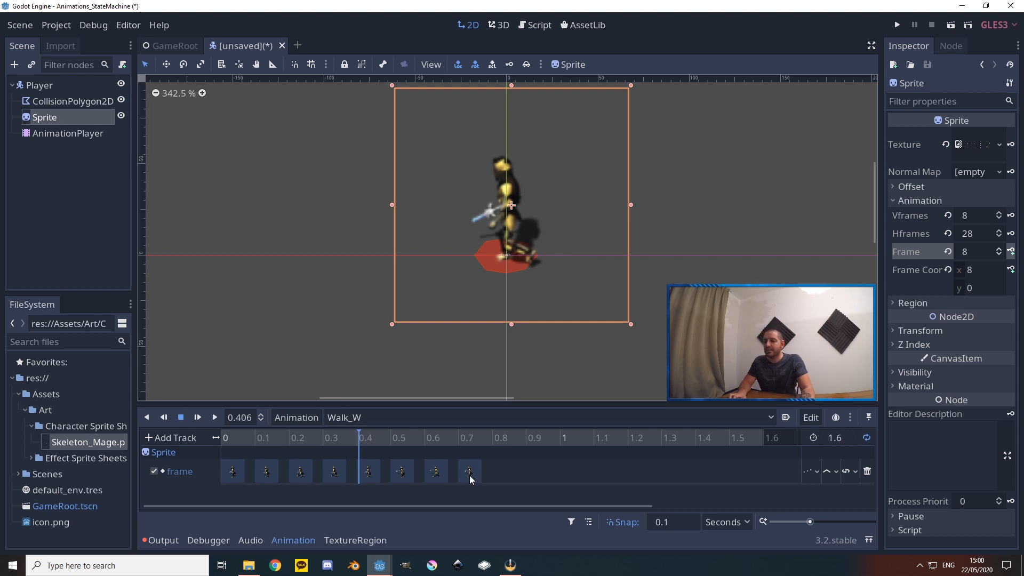
Set the snap to 0.2 seconds, respace Walk_W's frame keys at 0.2-second intervals up to 1.4 seconds, and preview the playback
click(469, 471)
click(675, 520)
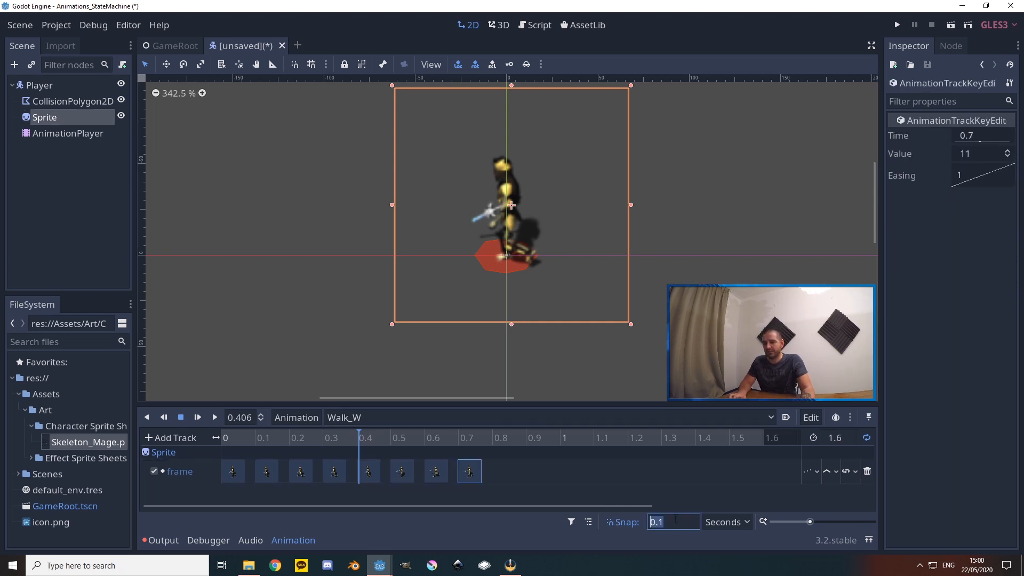
text(0.2)
drag(467, 476, 680, 466)
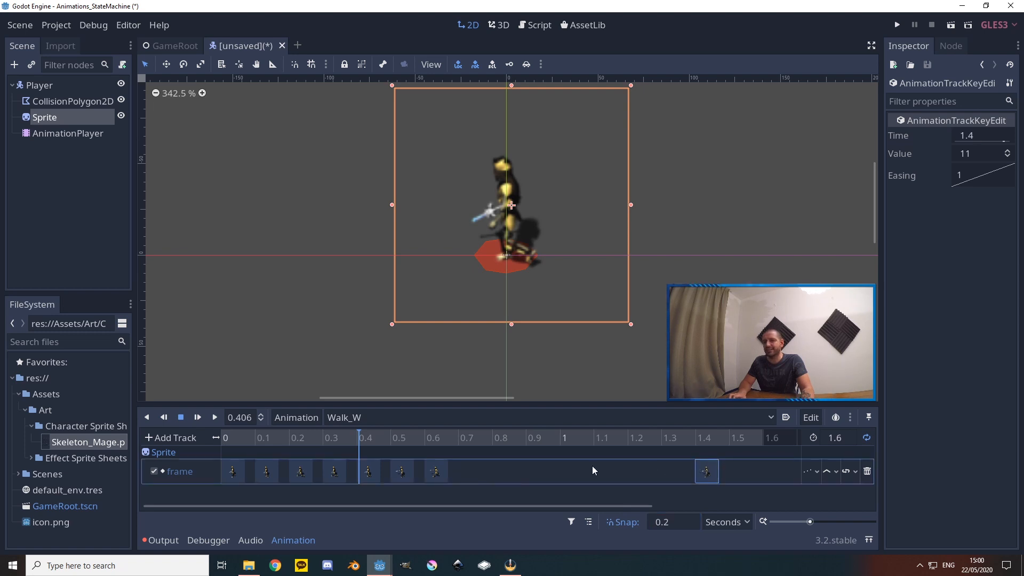
drag(436, 476, 612, 470)
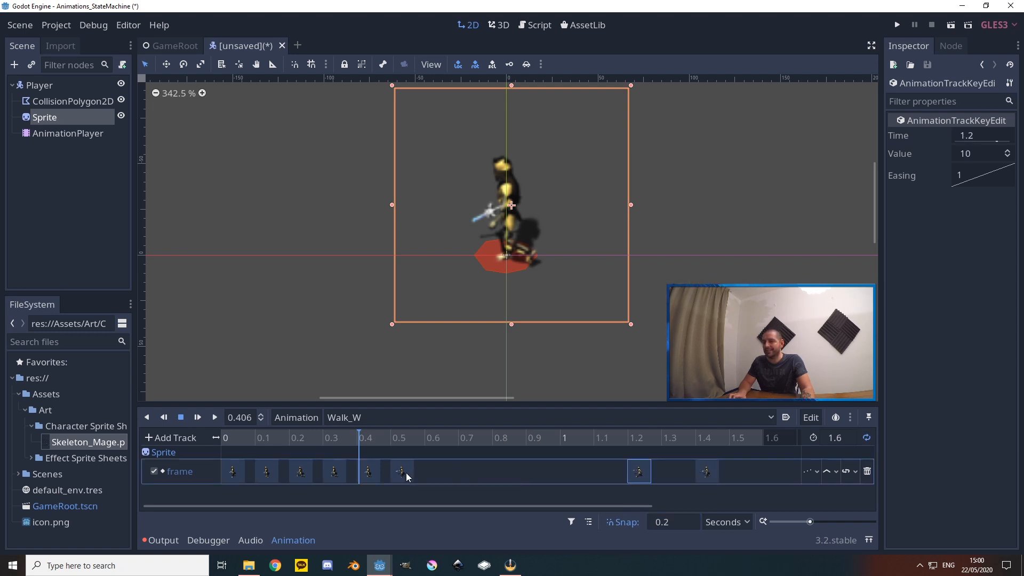
drag(405, 472, 549, 464)
drag(334, 472, 420, 472)
drag(300, 473, 364, 473)
drag(267, 472, 299, 478)
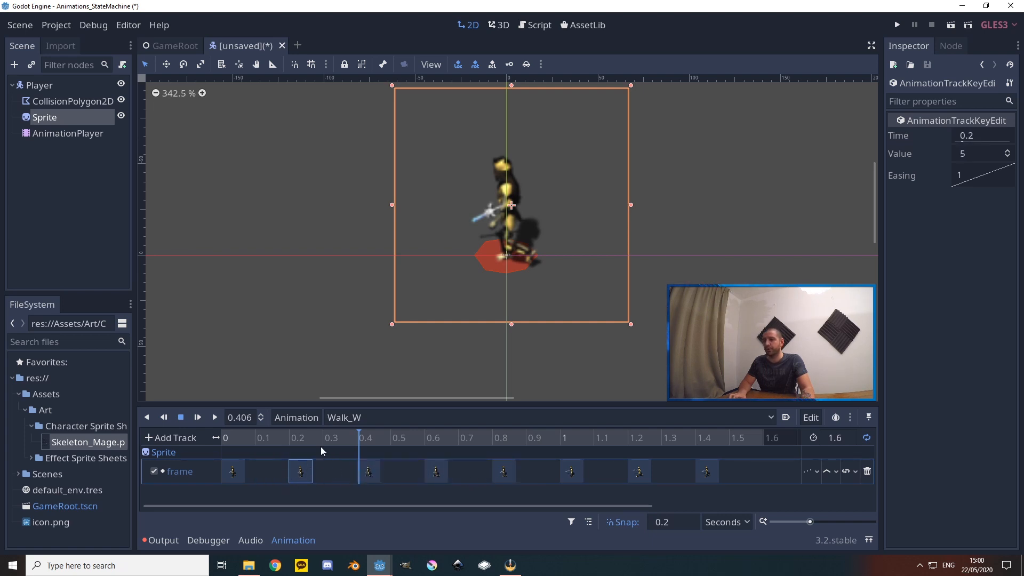
click(215, 417)
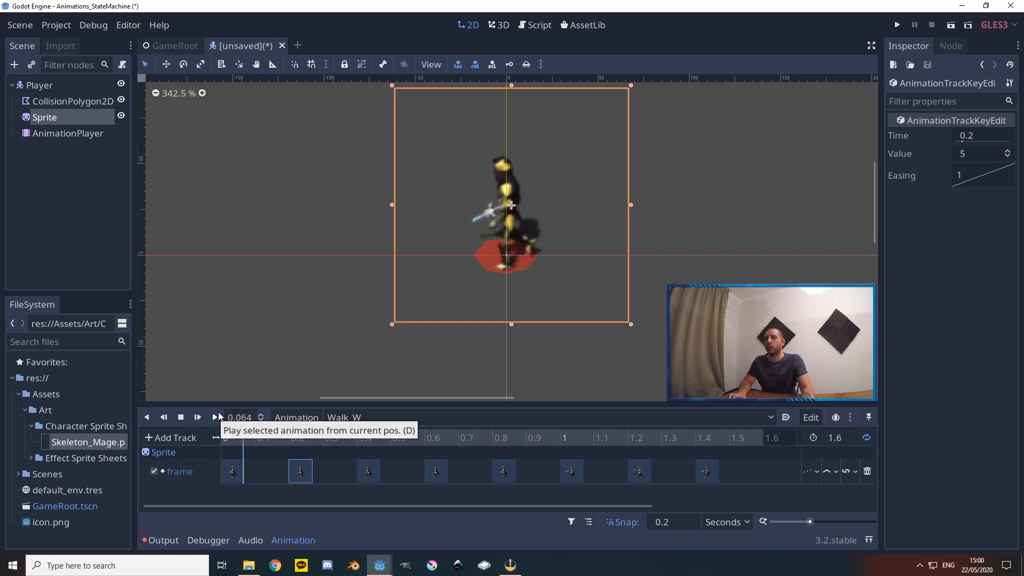
click(181, 418)
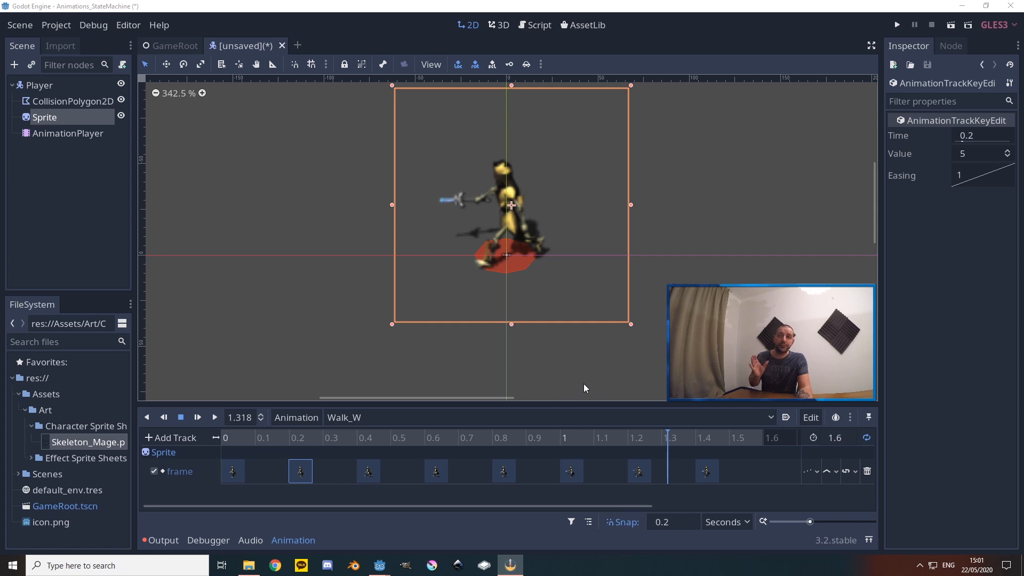
Duplicate the Idle_W animation and rename the copy as Idle_NW
click(359, 420)
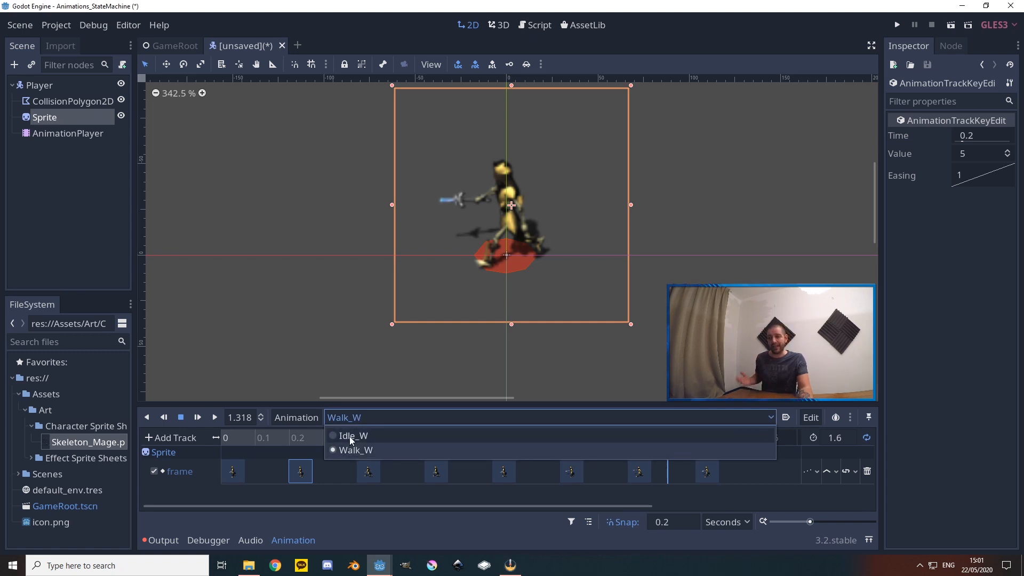
click(350, 436)
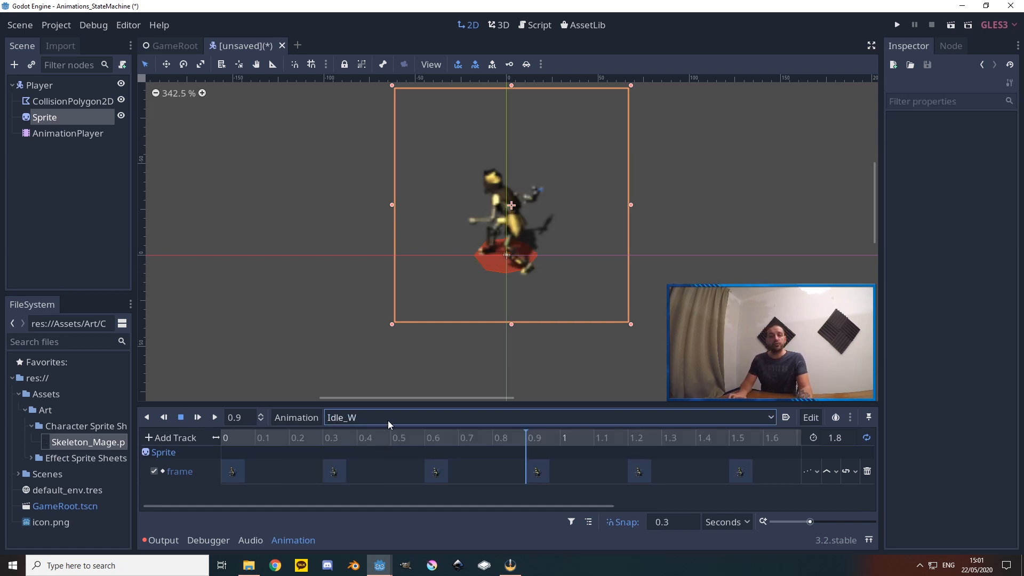
click(299, 420)
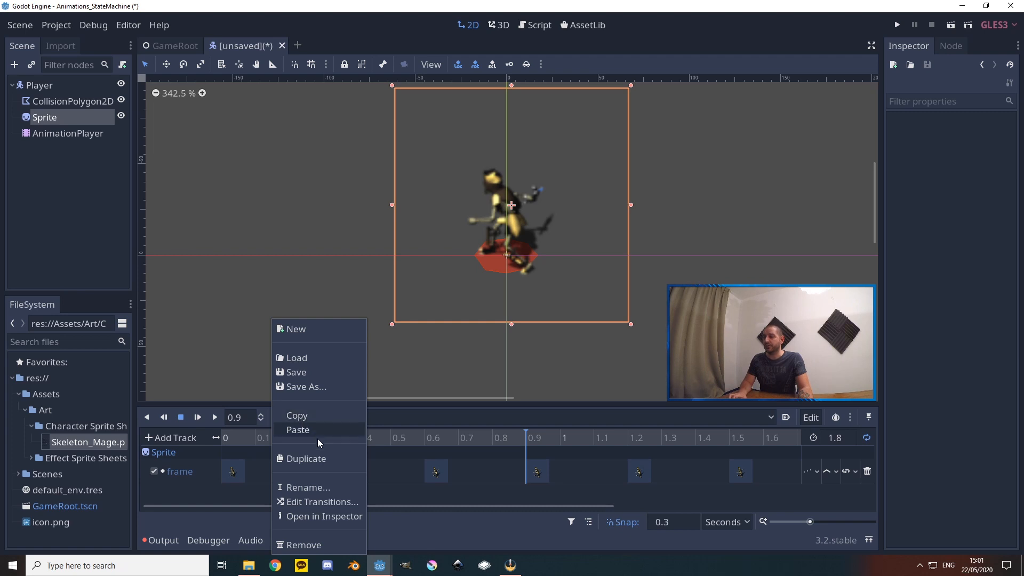
click(317, 458)
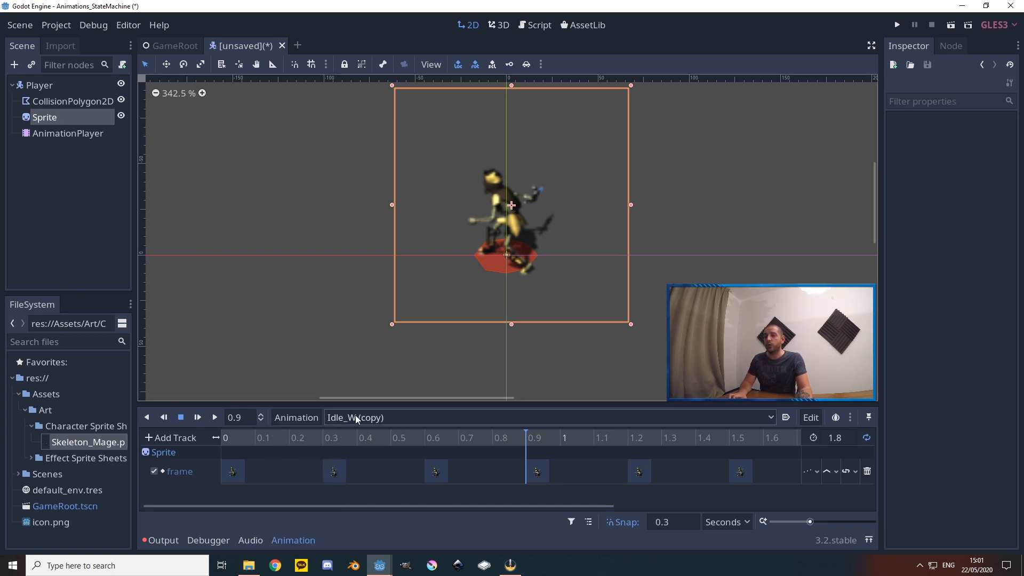
click(301, 417)
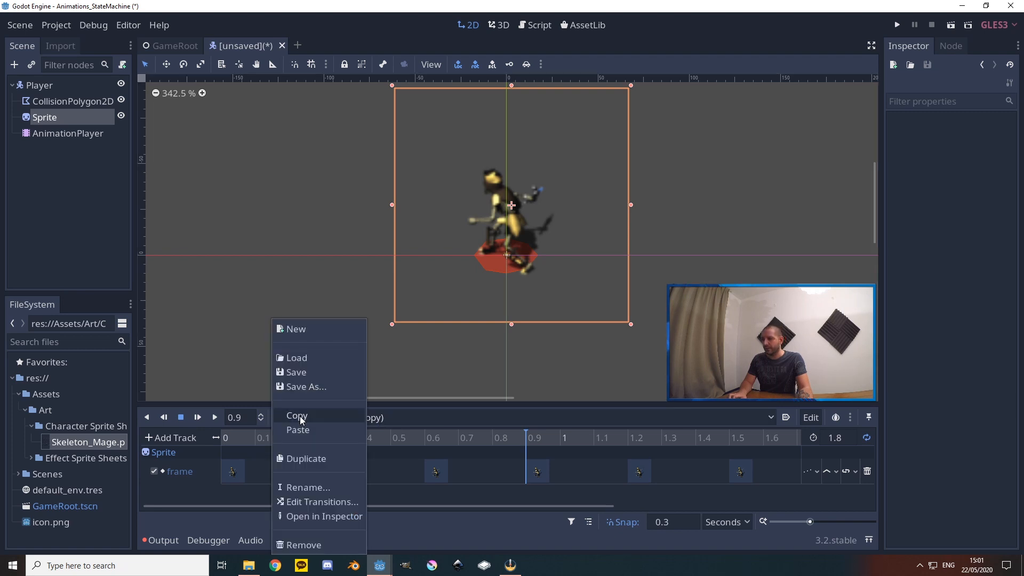
click(320, 488)
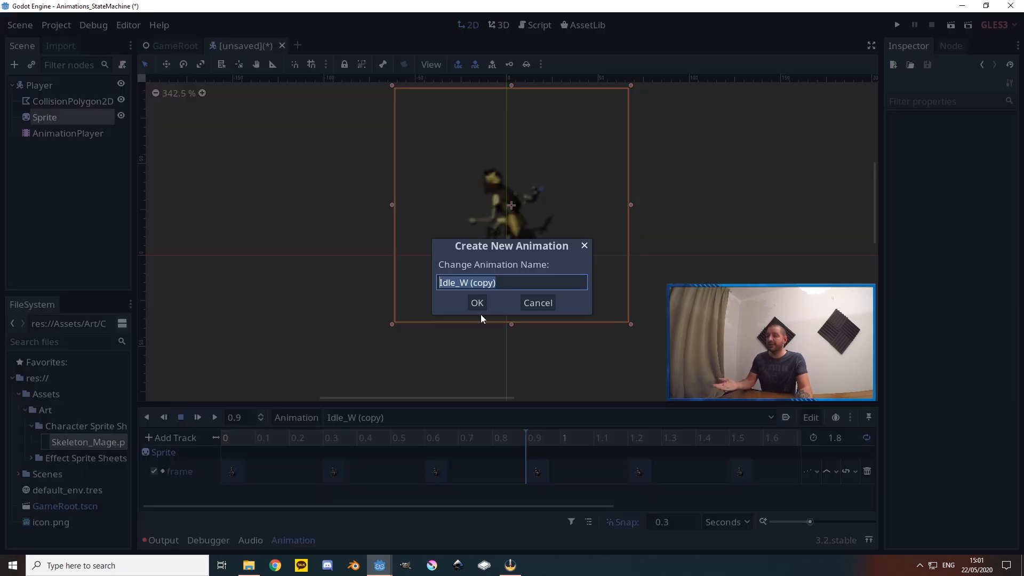
drag(460, 282, 513, 288)
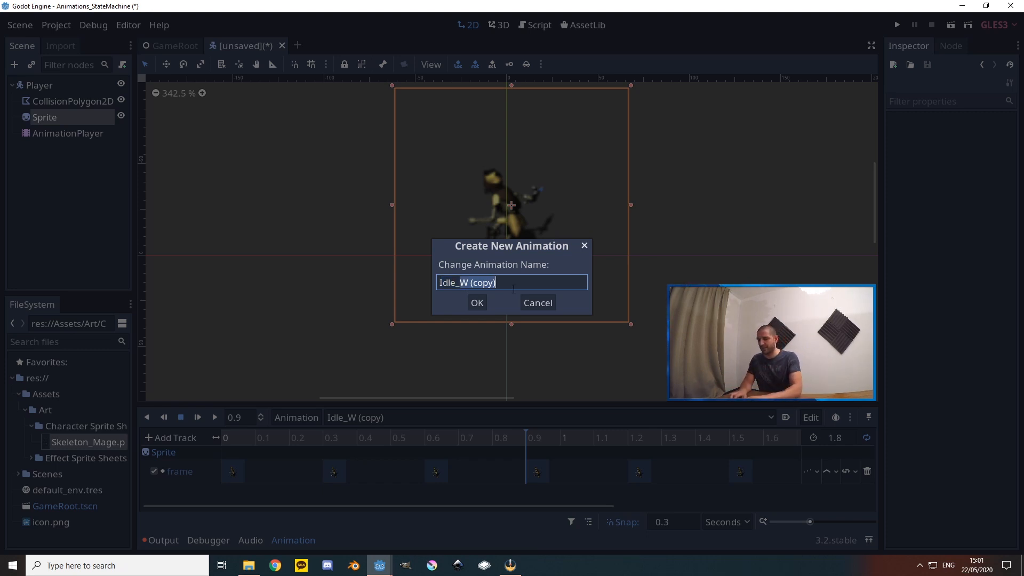
text(NW)
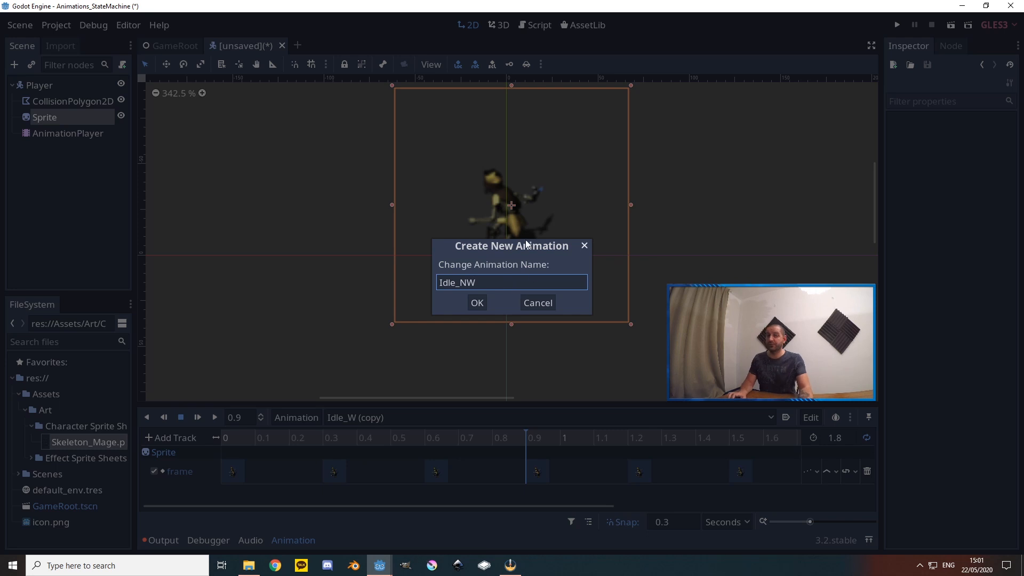
click(481, 306)
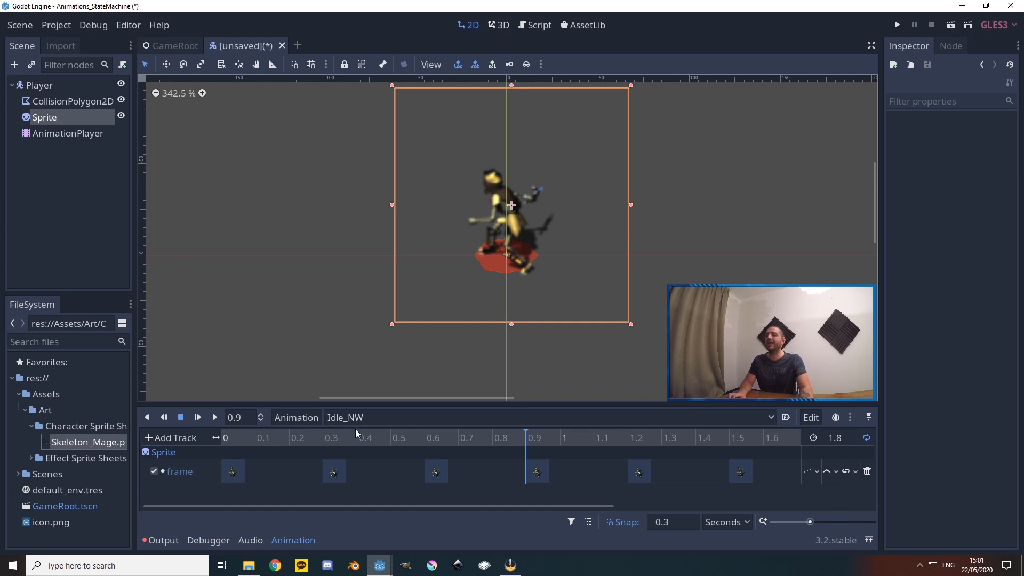
Set Idle_NW's frame key at 0 seconds to 28 by adding 28 to its value, and show the sprite at that time
click(240, 472)
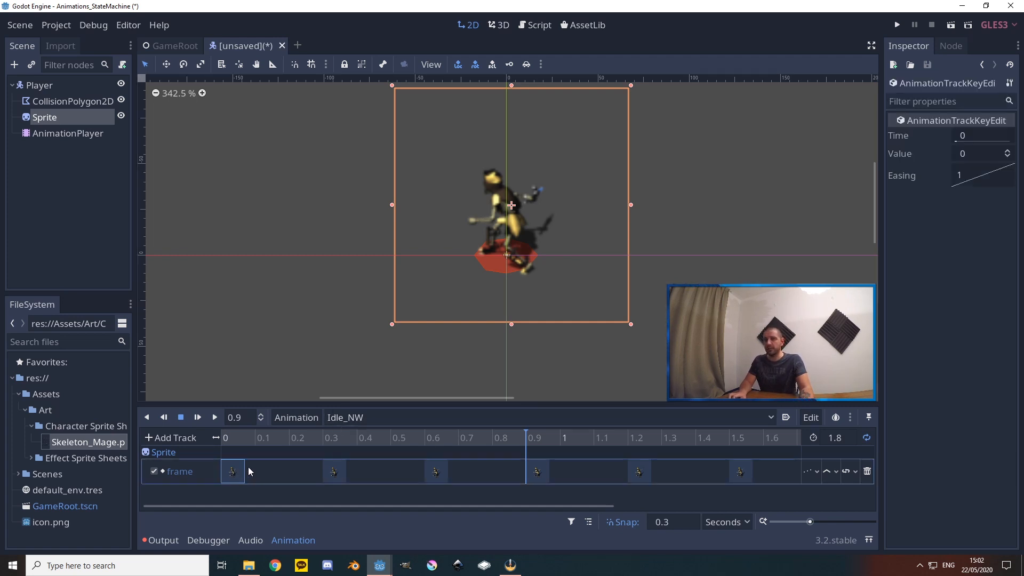
click(973, 153)
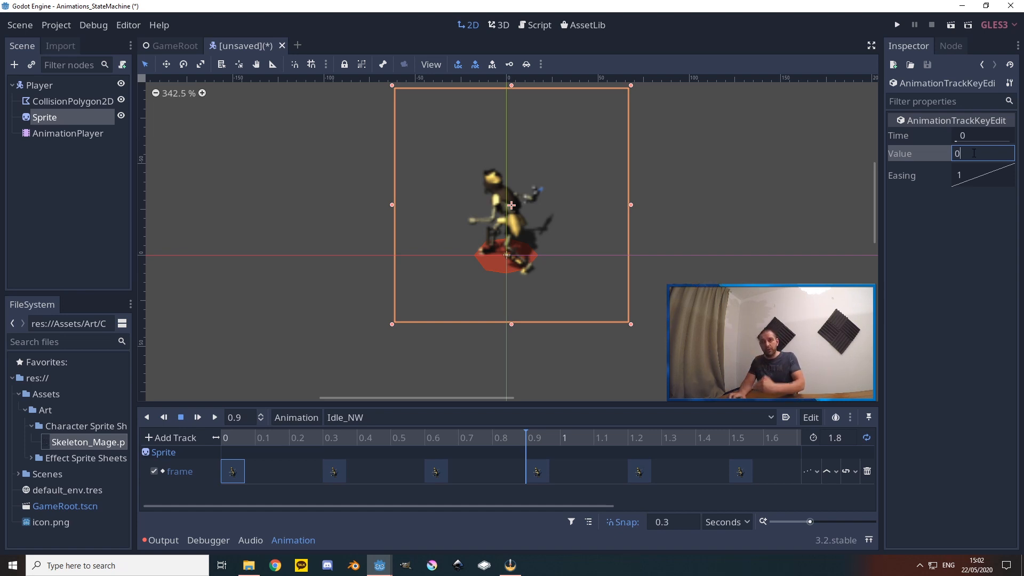
text(+)
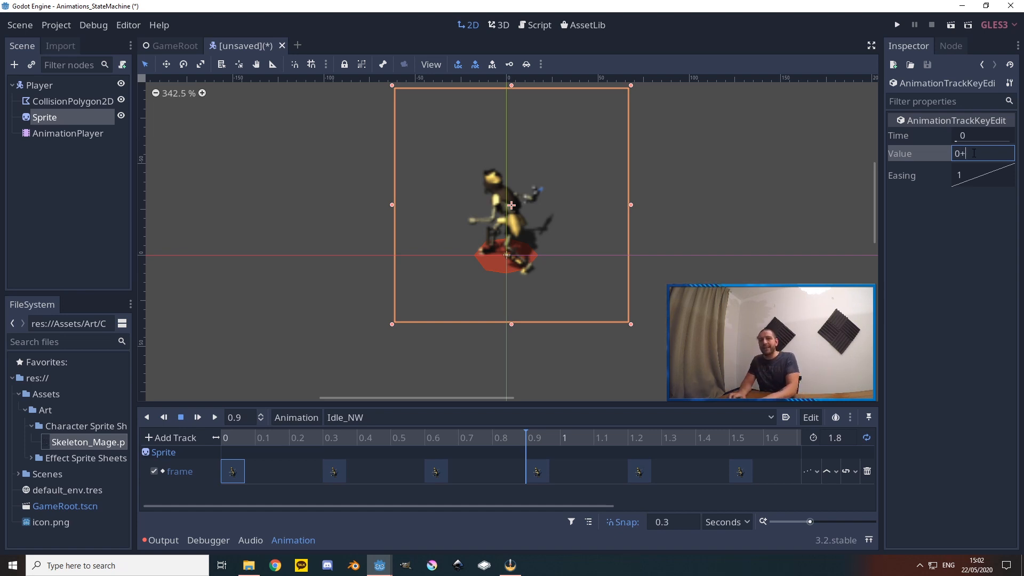
text(28)
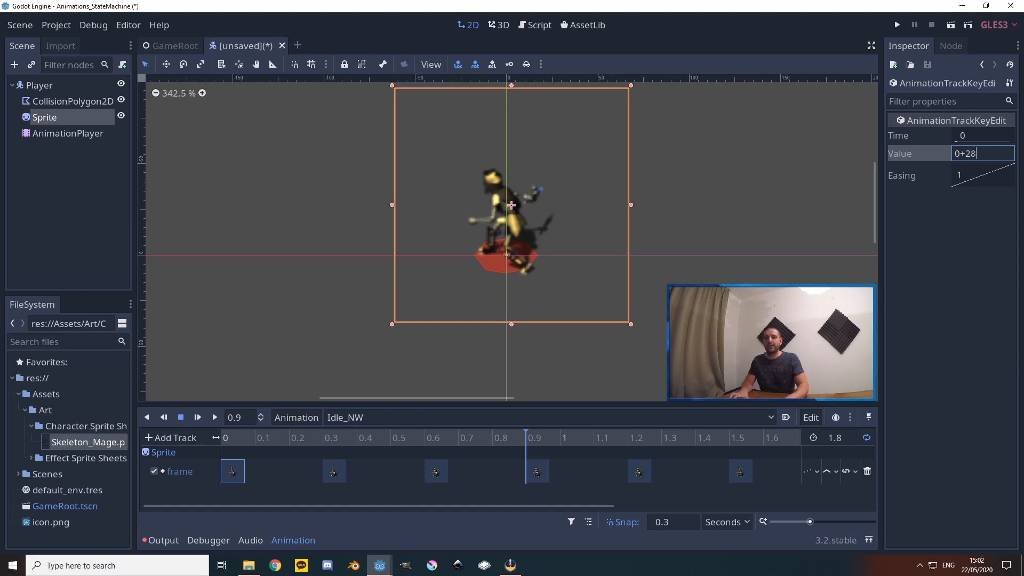
key(shift+Left)
key(shift+Left)
key(shift+Left)
key(Right)
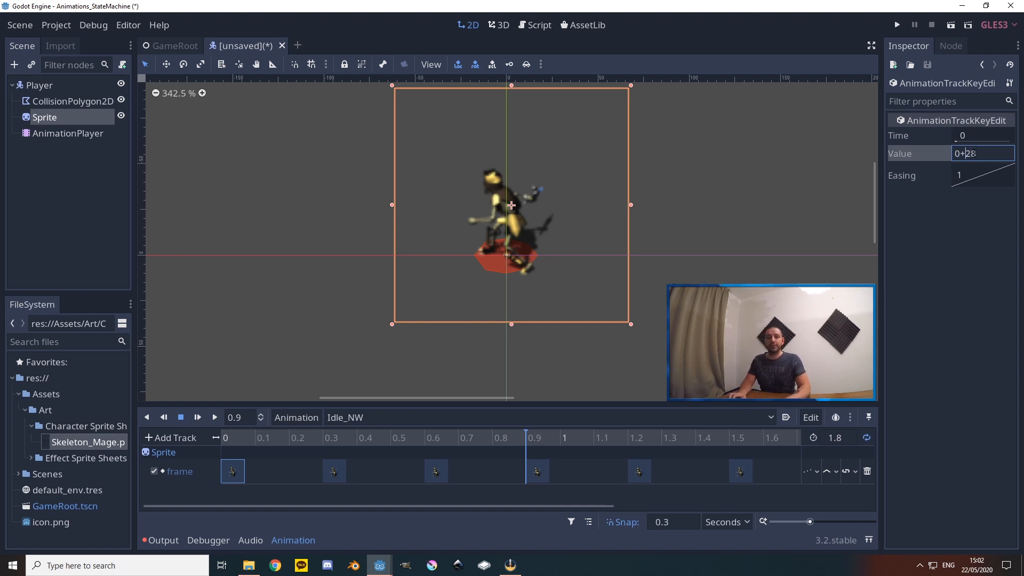
key(Return)
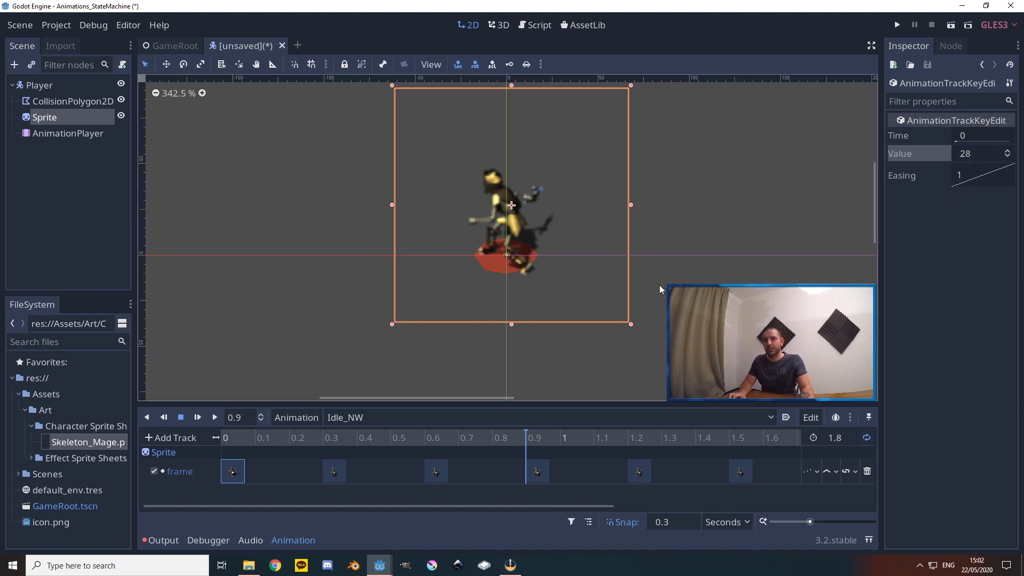
click(227, 440)
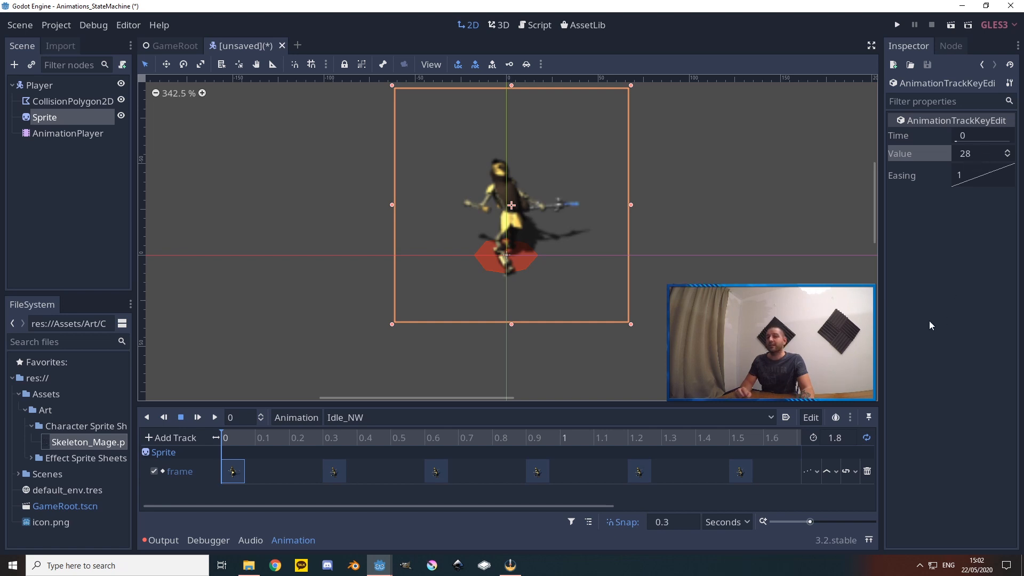
Add 28 to the values of Idle_NW's frame keys at 0.3, 0.6 and 0.9 seconds
click(332, 472)
click(968, 158)
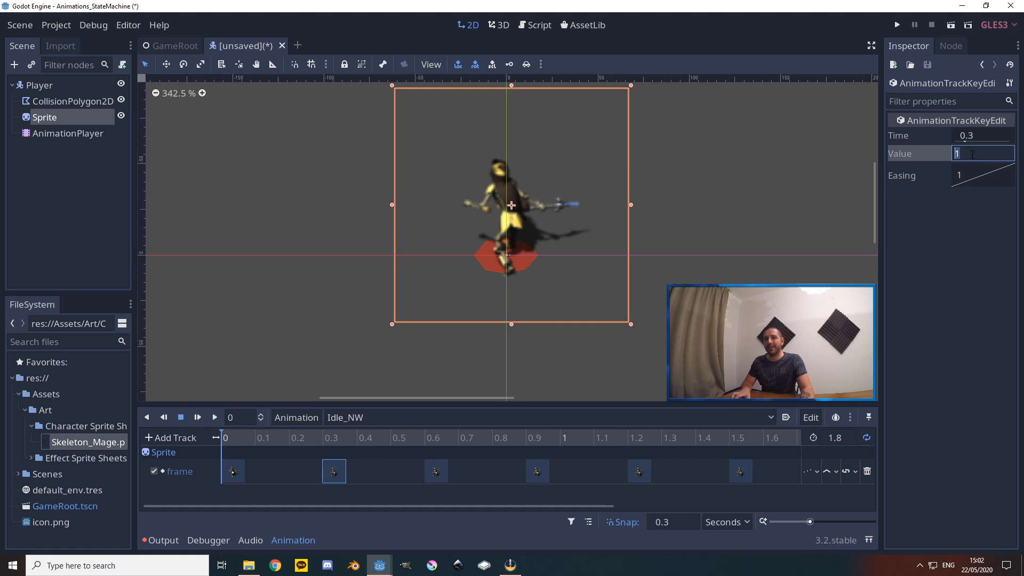
key(End)
text(+28)
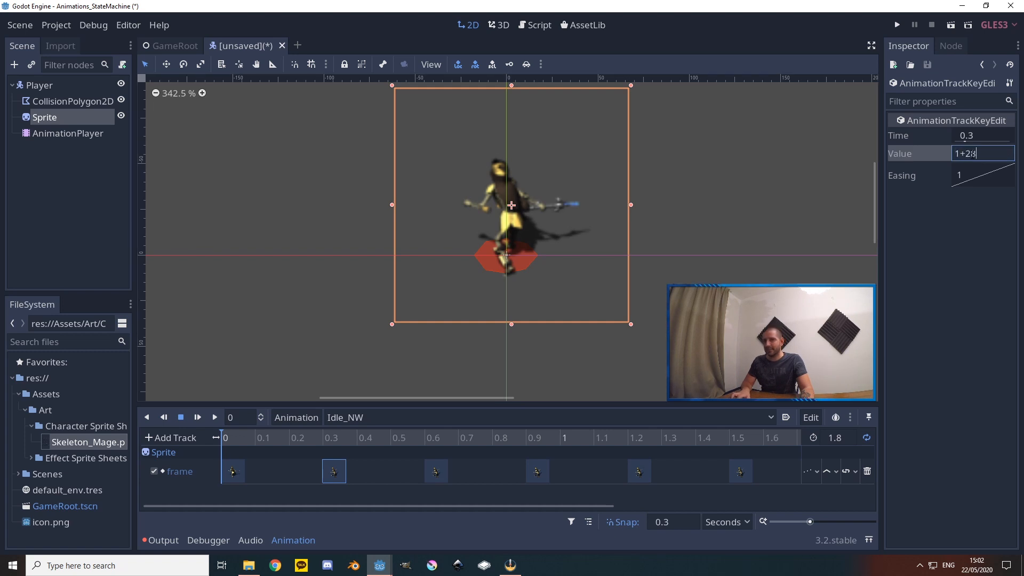
click(444, 469)
click(973, 154)
key(End)
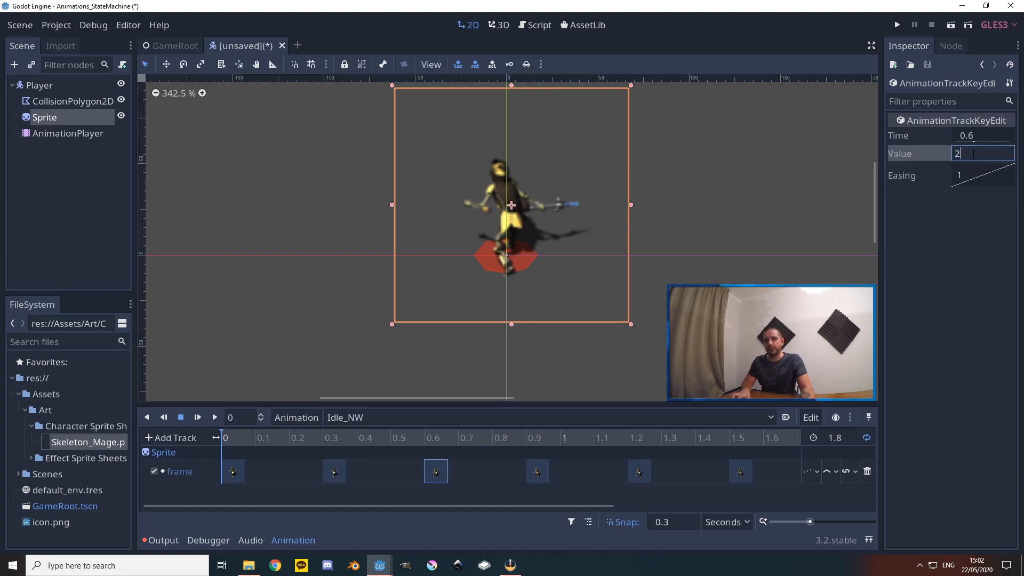
text(+28)
click(537, 472)
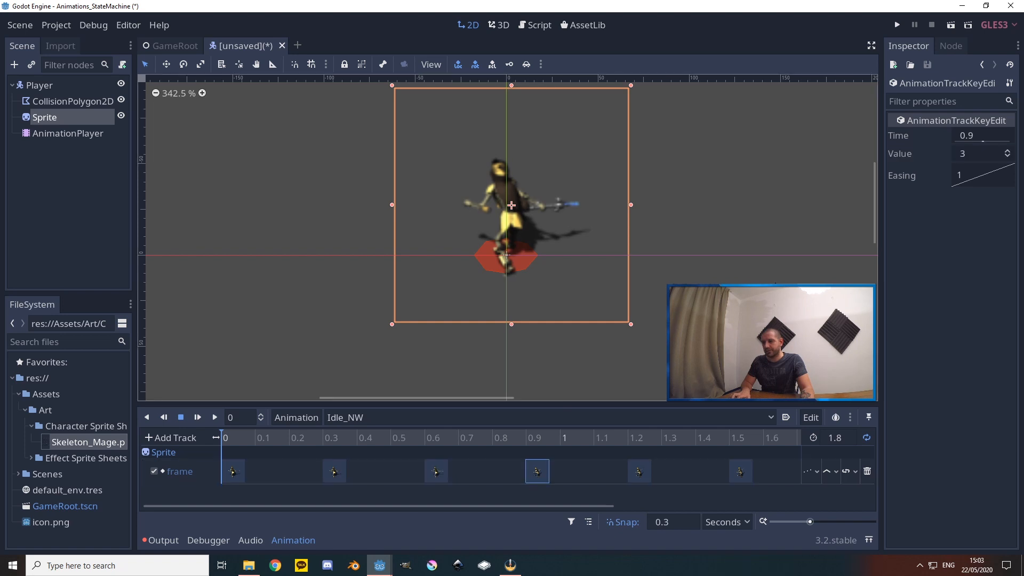
click(973, 153)
text(+28)
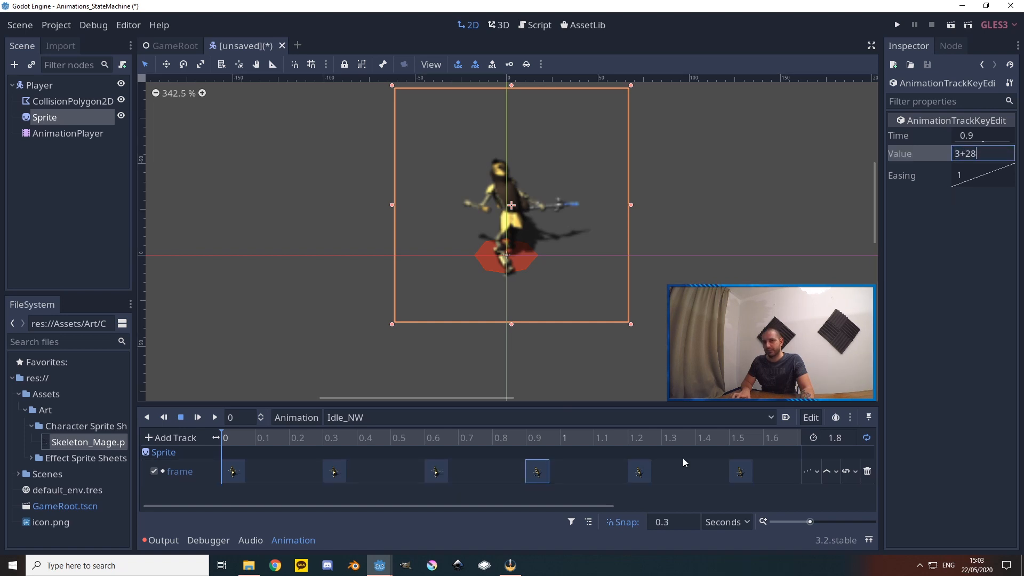
Add 28 to the values of Idle_NW's frame keys at 1.2 and 1.5 seconds, and preview the animation
click(642, 471)
click(981, 155)
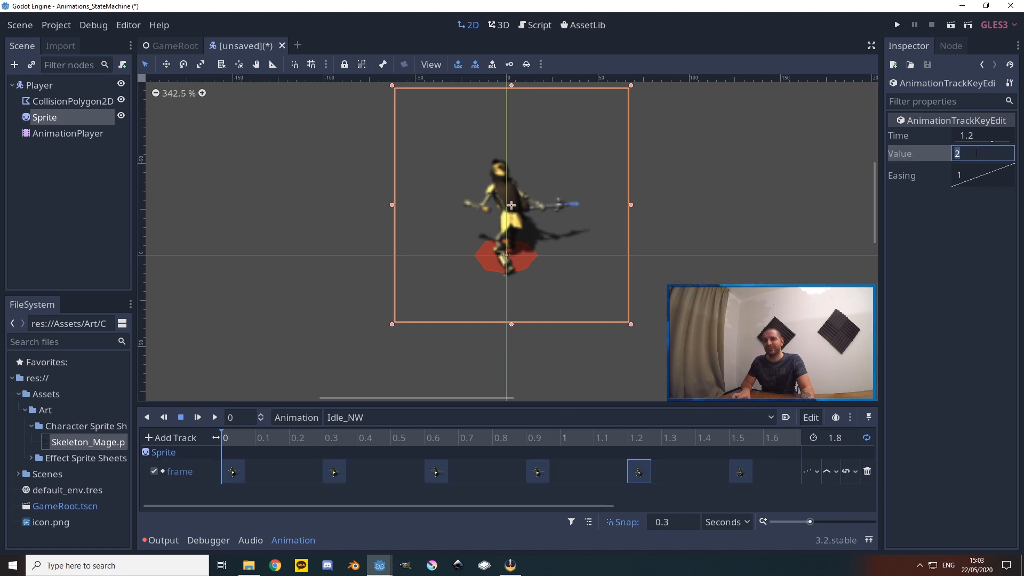
text(2+28)
click(741, 471)
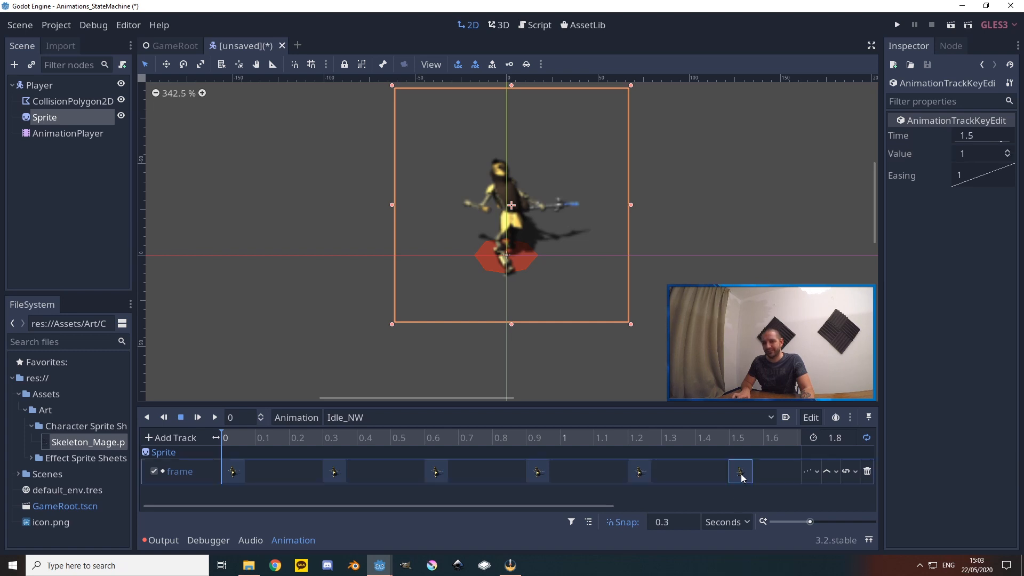
click(975, 154)
text(1)
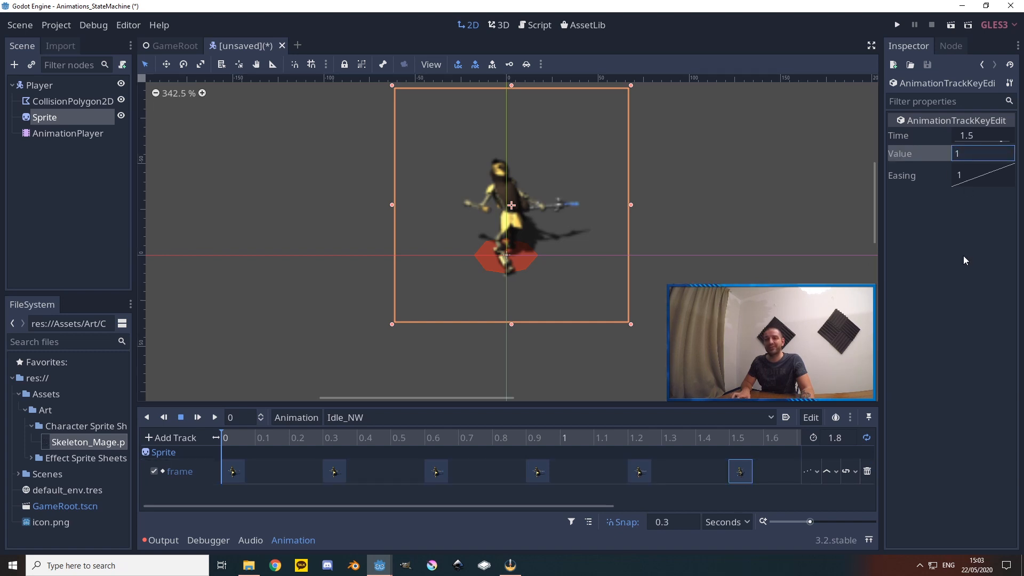
text(+28)
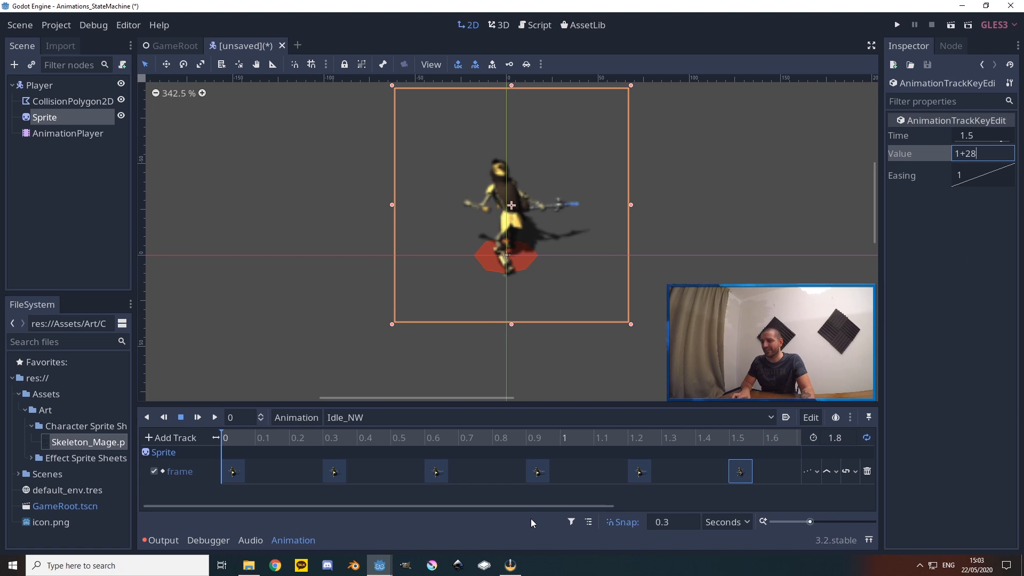
click(215, 417)
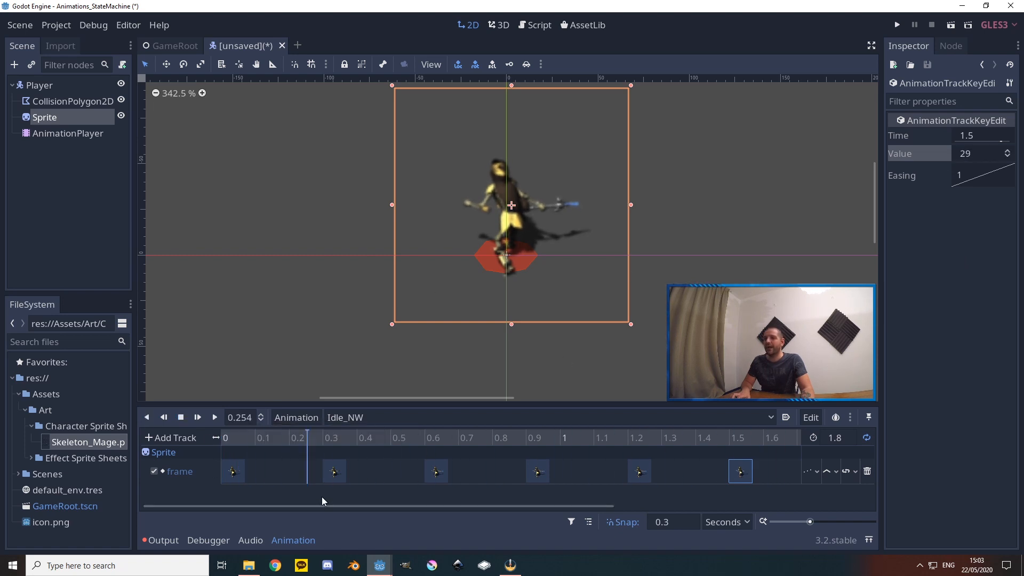
click(184, 419)
Duplicate the Idle_NW animation and rename the copy as Idle_N
click(306, 419)
click(312, 457)
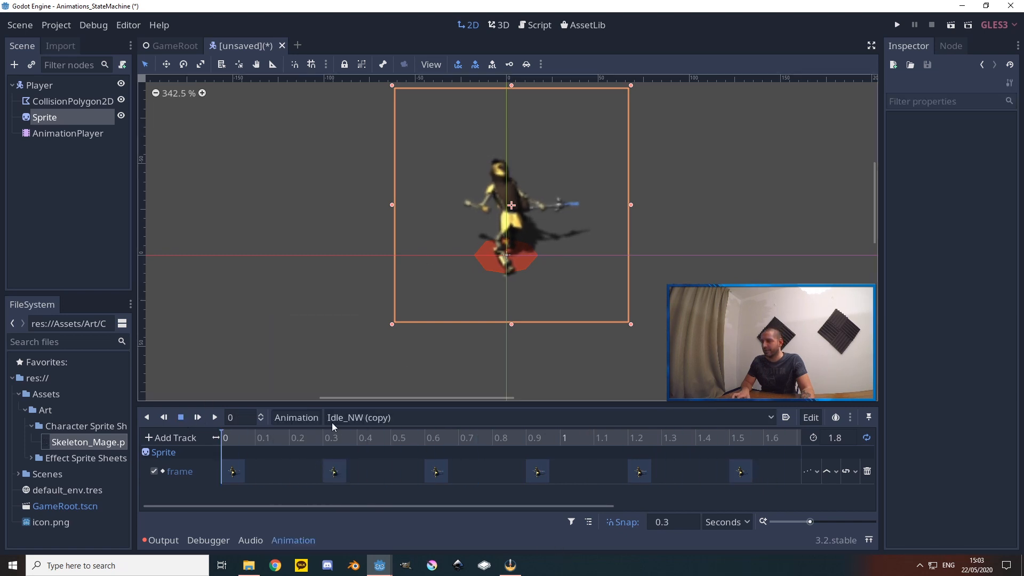
click(306, 418)
click(316, 489)
drag(504, 282, 477, 283)
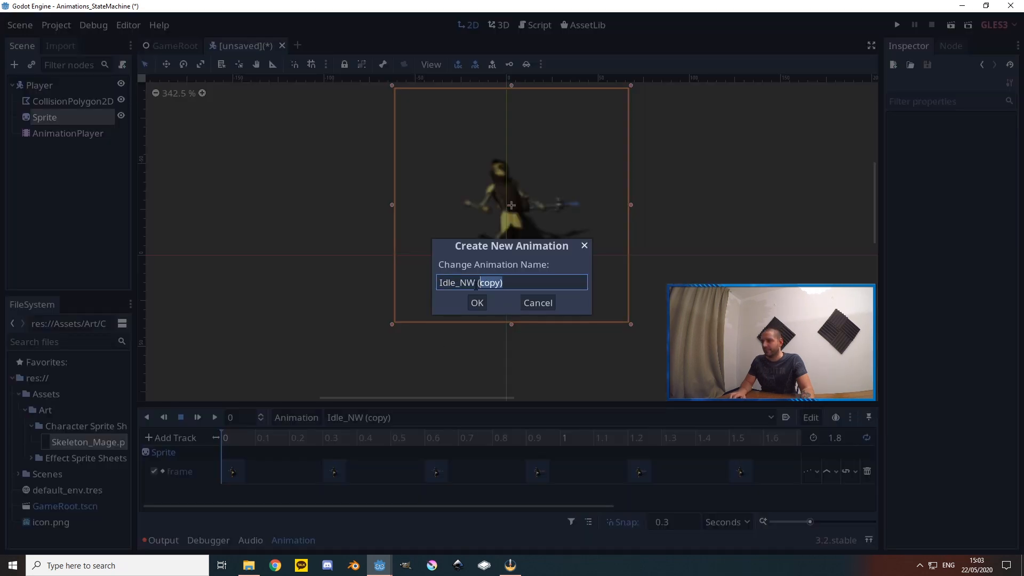
key(BackSpace)
key(BackSpace)
key(BackSpace)
key(Return)
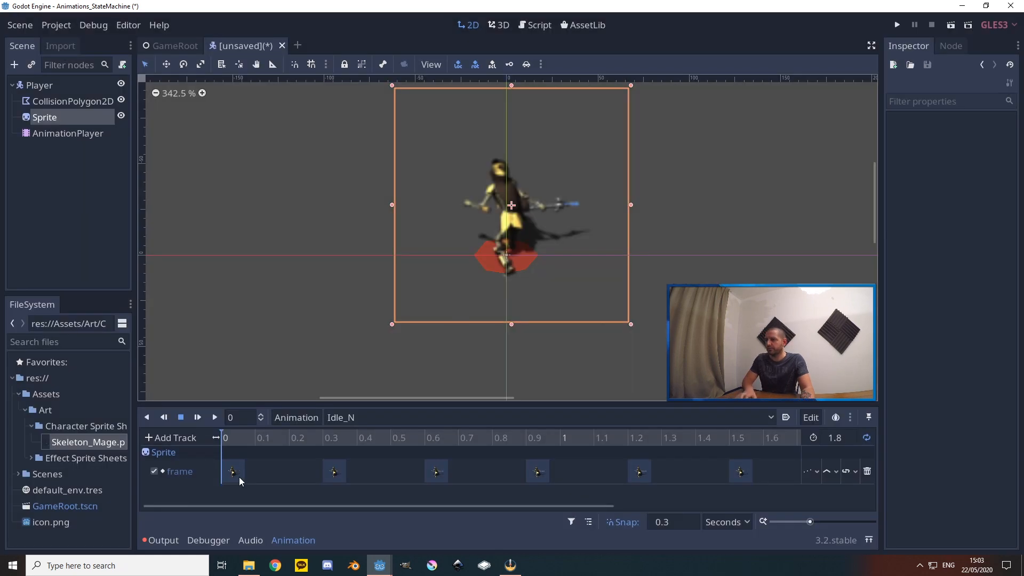
Add 28 to the values of Idle_N's frame keys at 0 and 0.3 seconds
click(232, 471)
click(979, 153)
text(28+28)
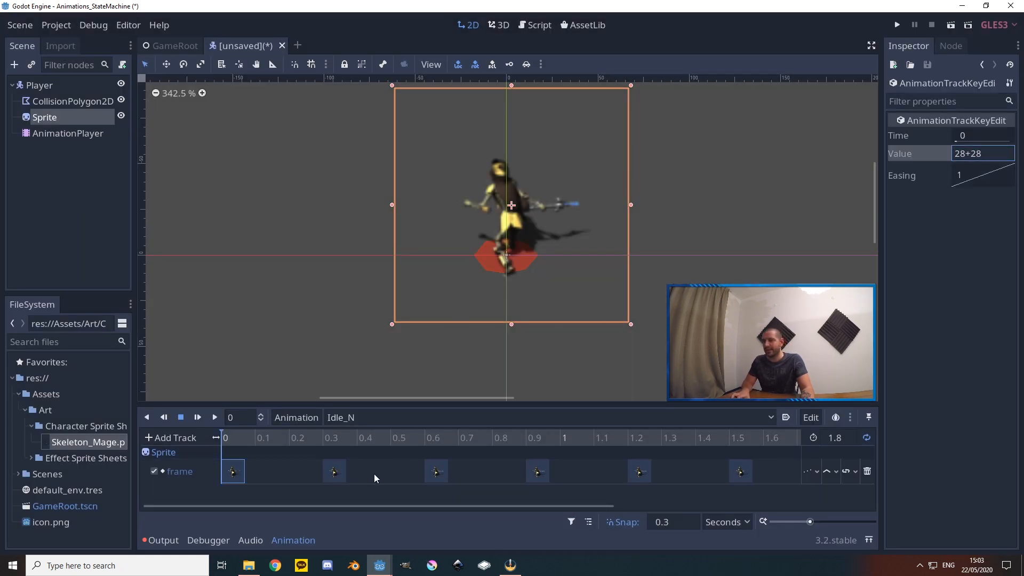
click(333, 471)
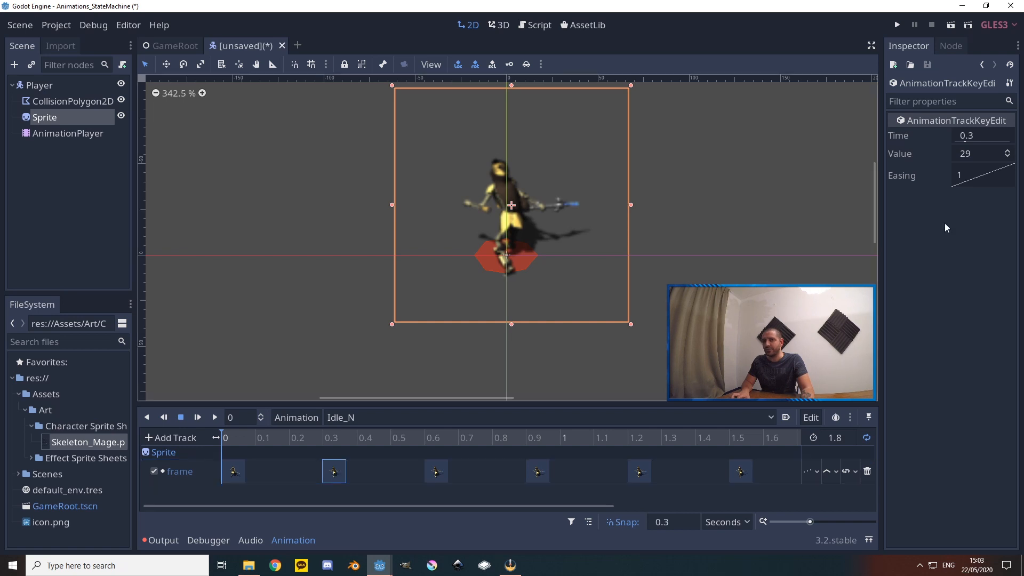
click(978, 153)
key(End)
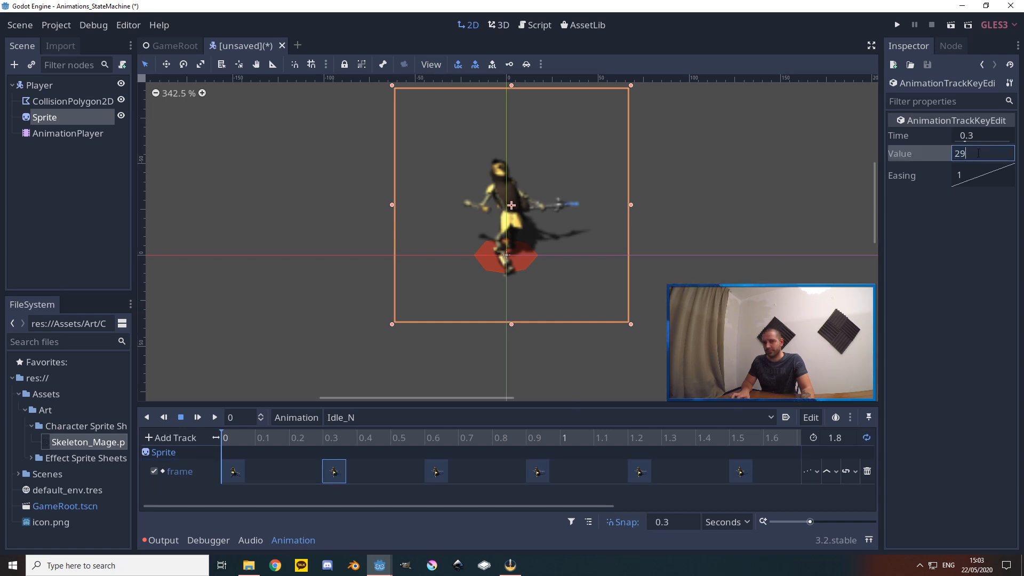
text(+28)
Add 28 to the values of Idle_N's frame keys at 0.6 and 0.9 seconds
click(437, 471)
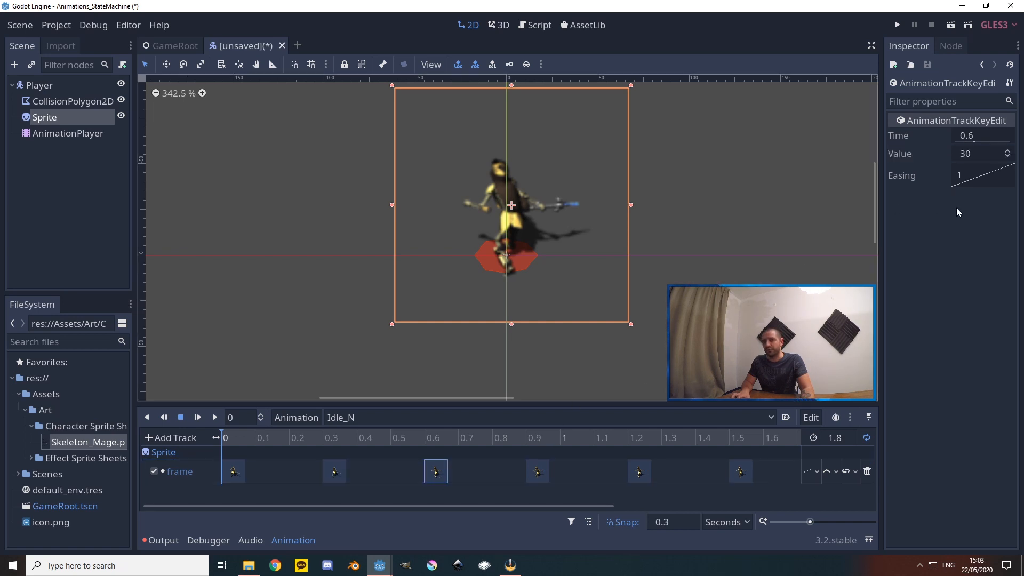
click(982, 155)
key(End)
text(+28)
click(539, 475)
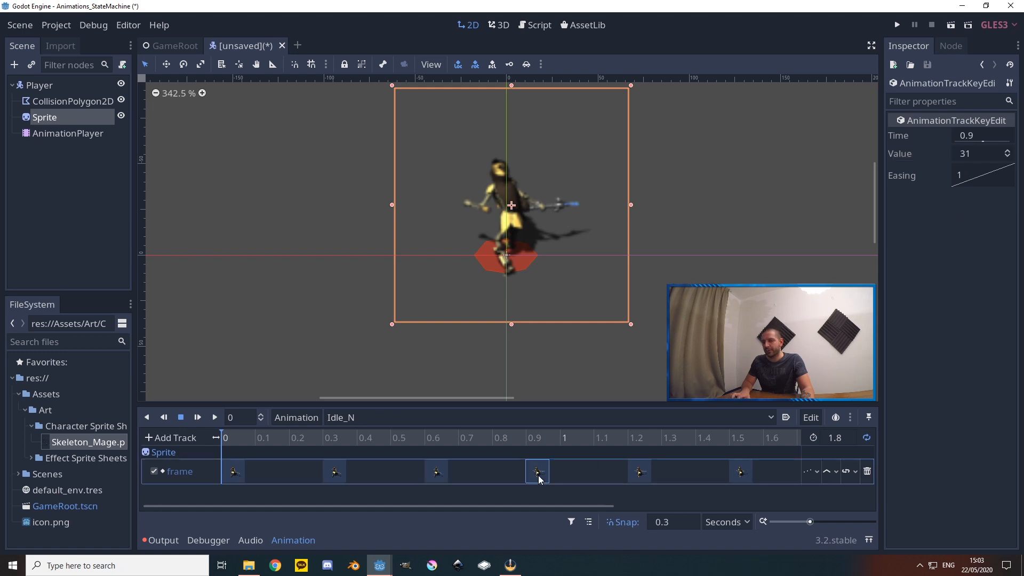
click(980, 155)
key(End)
text(+28)
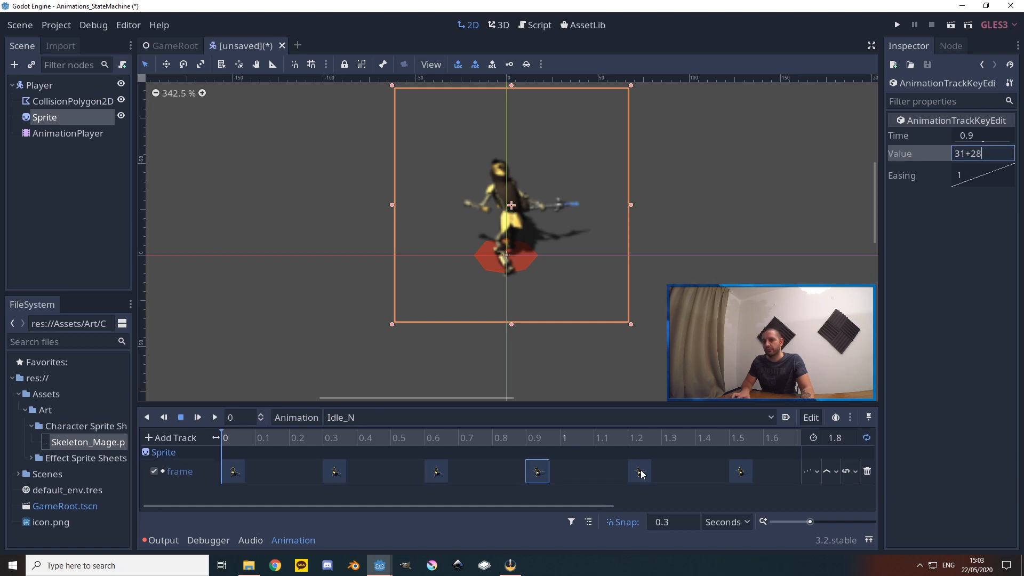
Add 28 to the values of Idle_N's frame keys at 1.2 and 1.5 seconds
click(640, 471)
click(982, 152)
key(End)
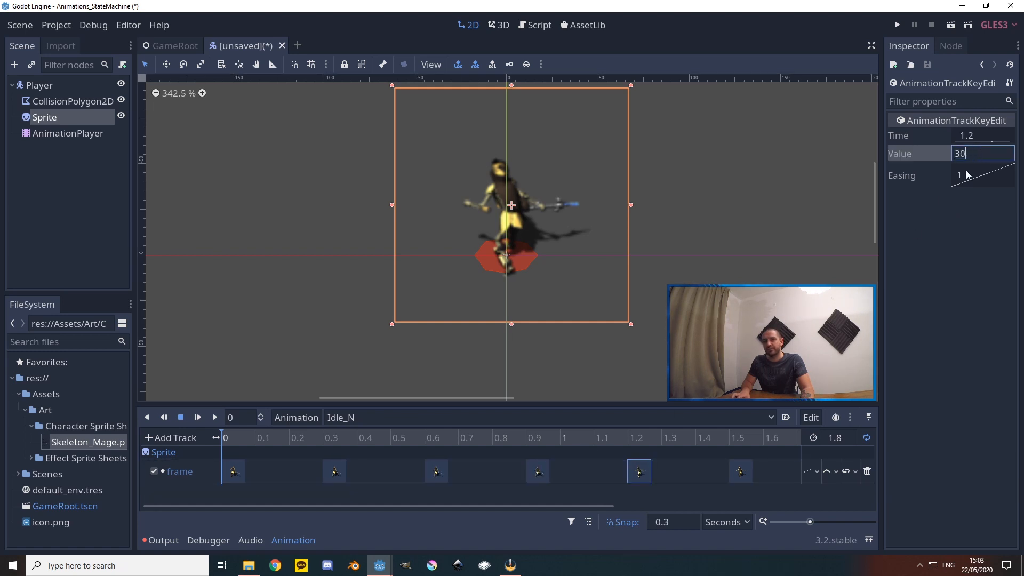
text(+28)
click(741, 477)
click(980, 154)
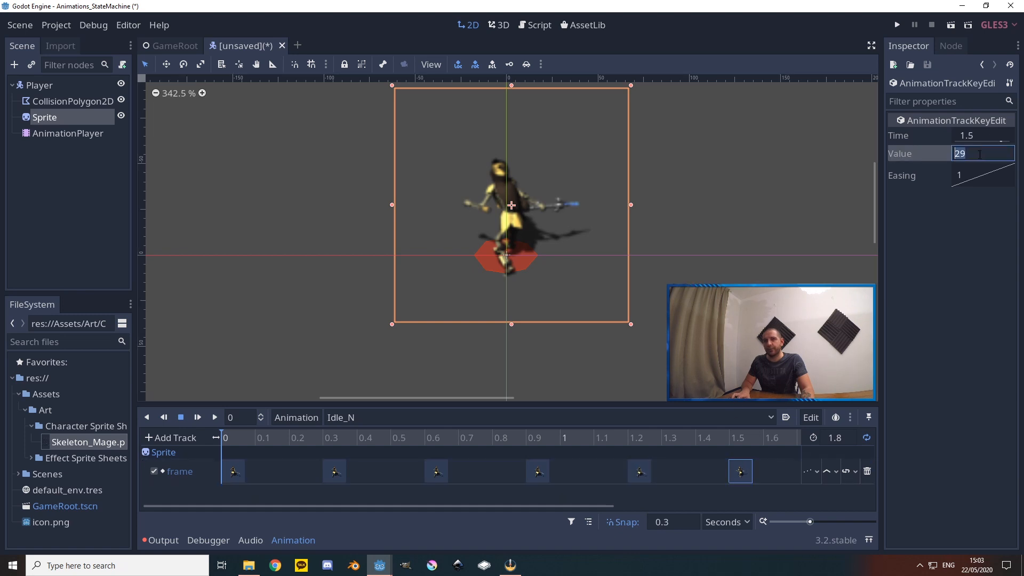
text(+28)
key(Return)
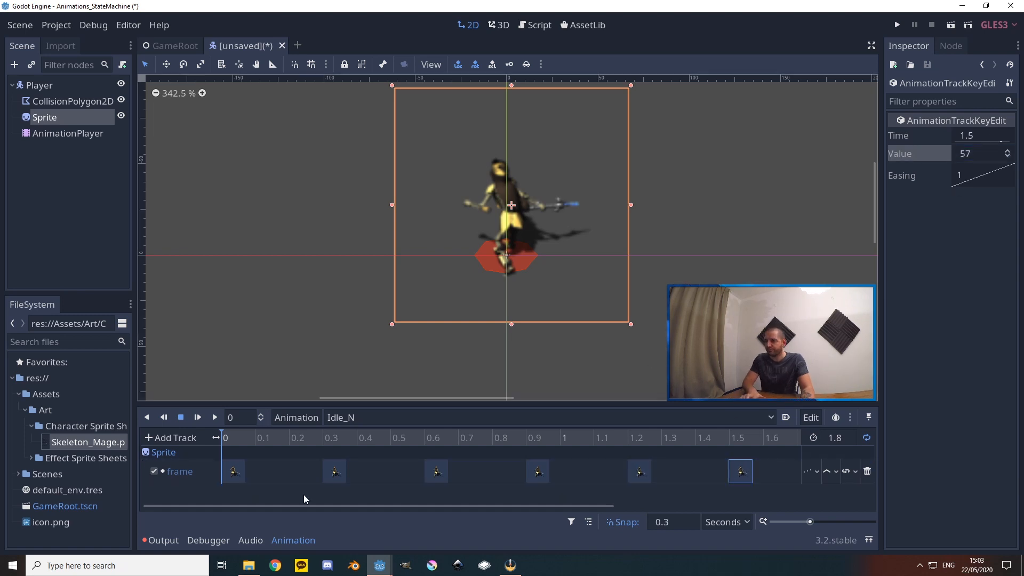
Duplicate the Idle_N animation and rename the copy as Idle_NE
click(303, 417)
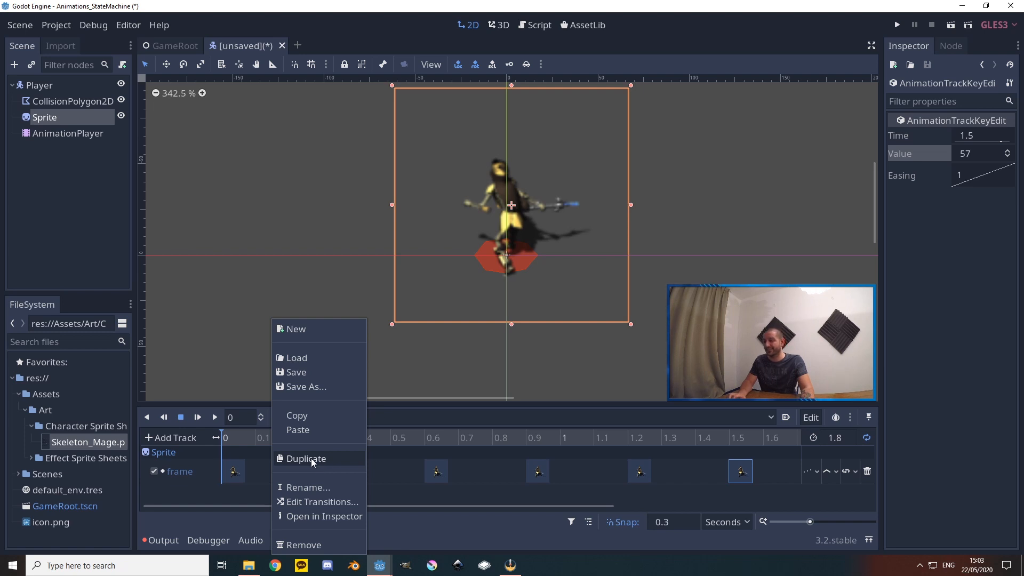
click(312, 459)
click(296, 417)
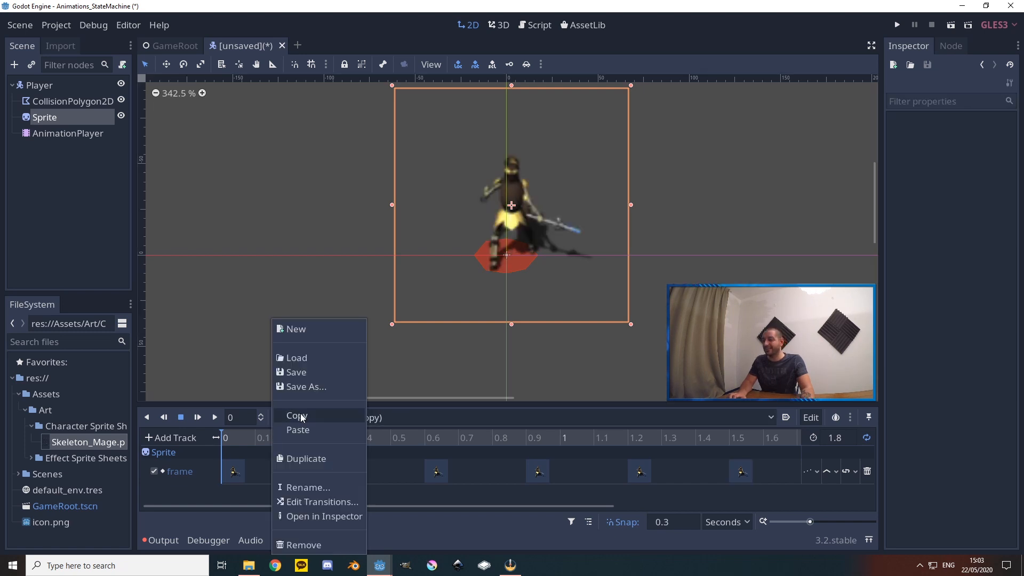
click(315, 487)
drag(468, 283, 545, 288)
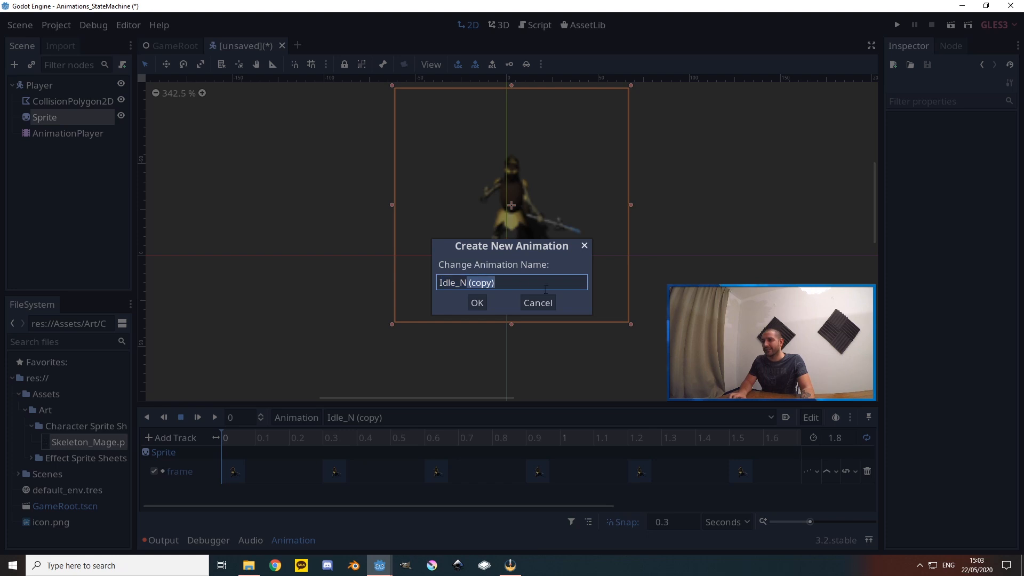
text(E)
click(478, 302)
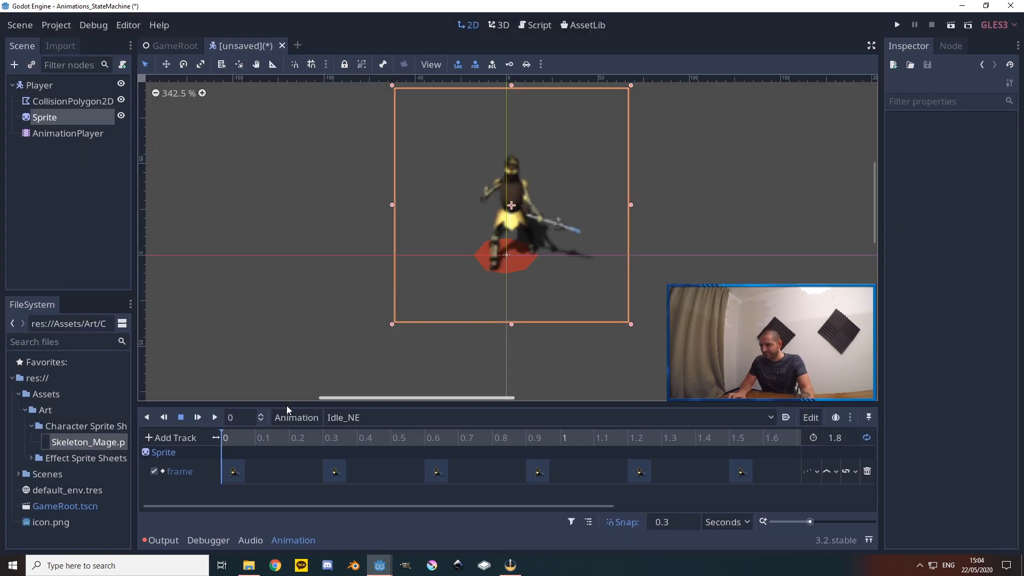
click(234, 471)
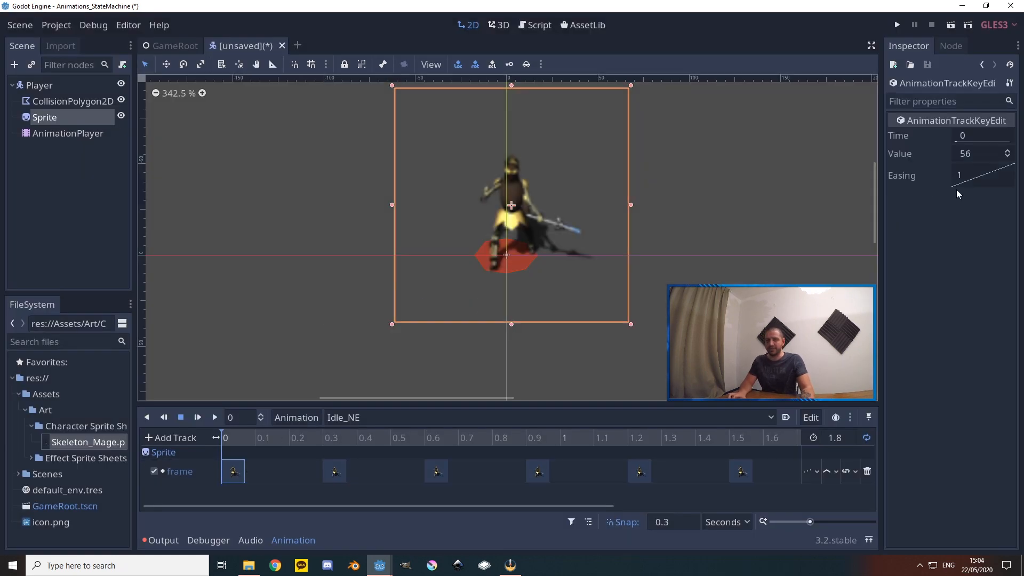
click(982, 153)
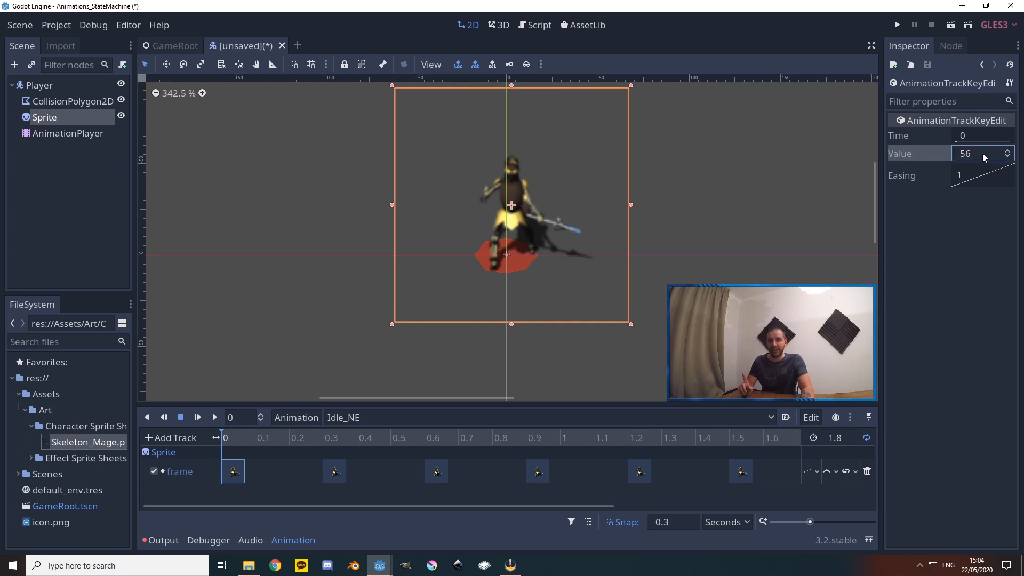
key(BackSpace)
key(BackSpace)
text(72)
key(BackSpace)
key(BackSpace)
text(90)
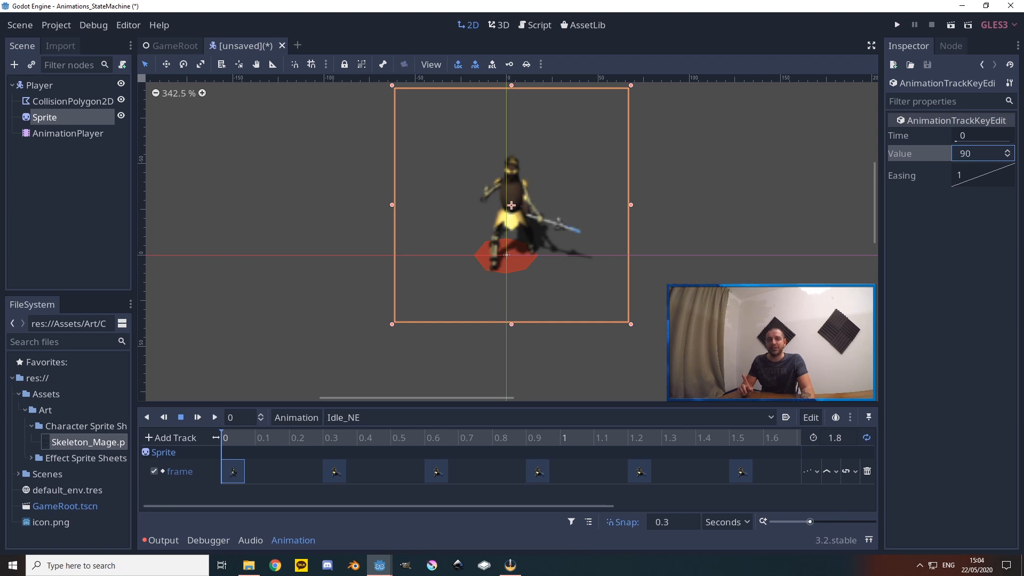
drag(991, 154, 967, 154)
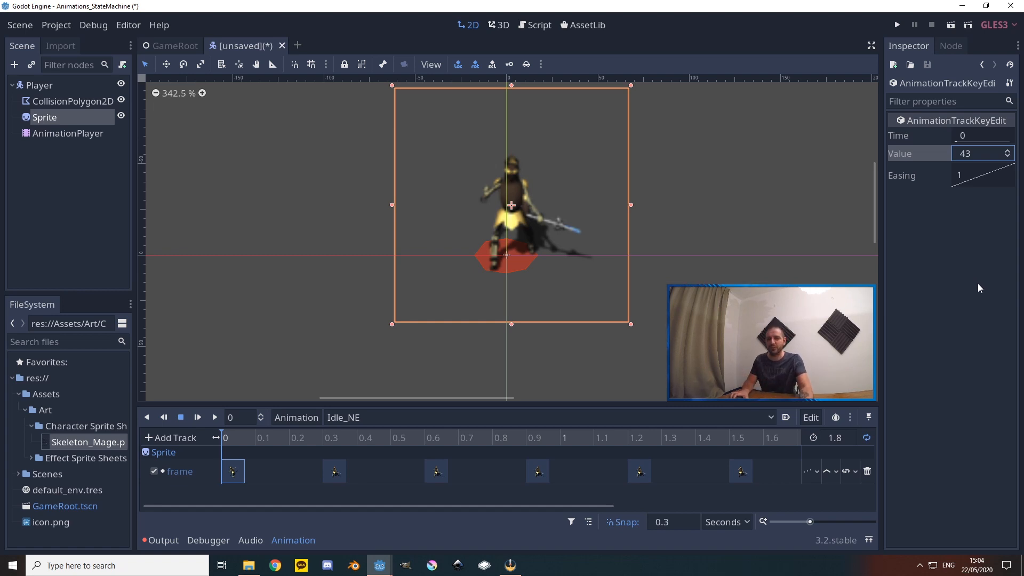
key(ctrl+z)
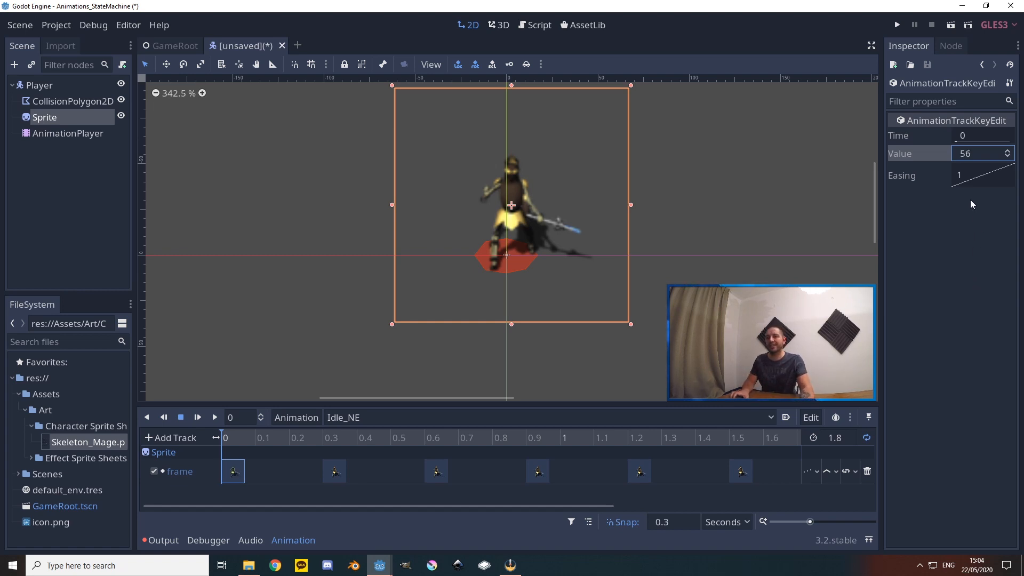
Add 28 to the values of Idle_NE's frame keys at 0 and 0.3 seconds
click(973, 154)
click(973, 154)
text(+28)
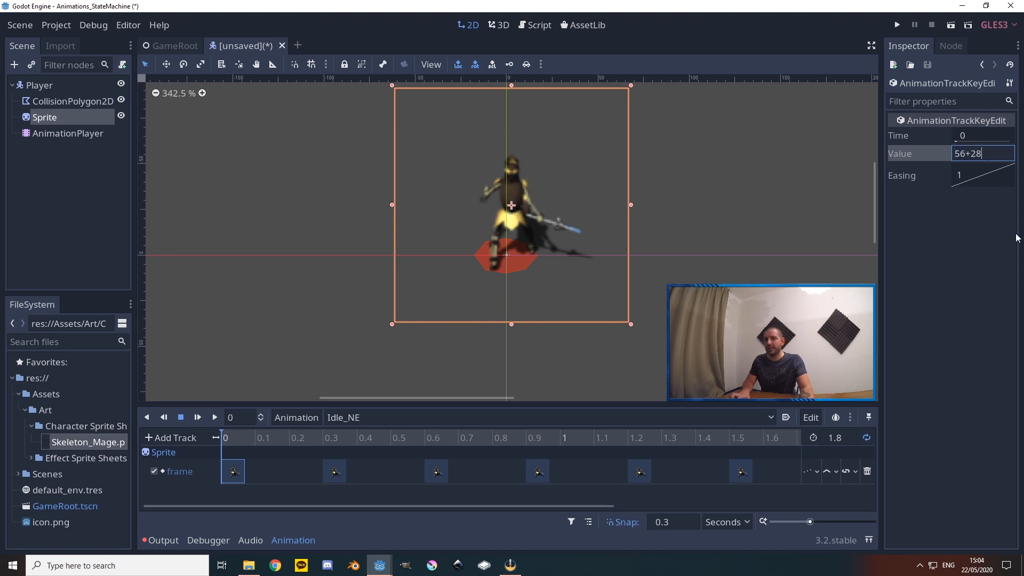
click(335, 472)
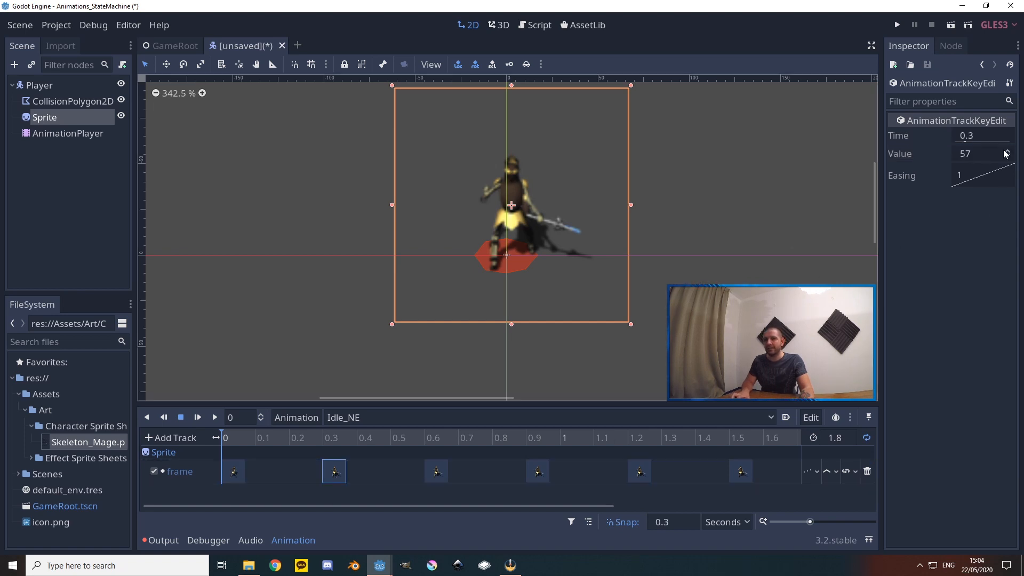
click(973, 154)
click(973, 154)
text(+28)
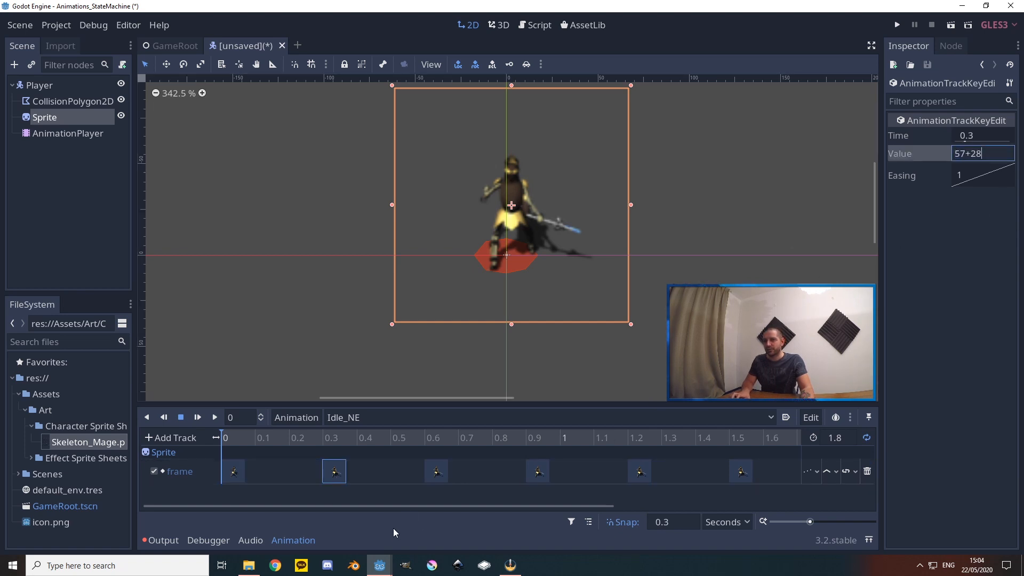
Add 28 to the values of Idle_NE's frame keys at 0.6 and 0.9 seconds
click(436, 471)
click(985, 155)
click(985, 155)
text(+28)
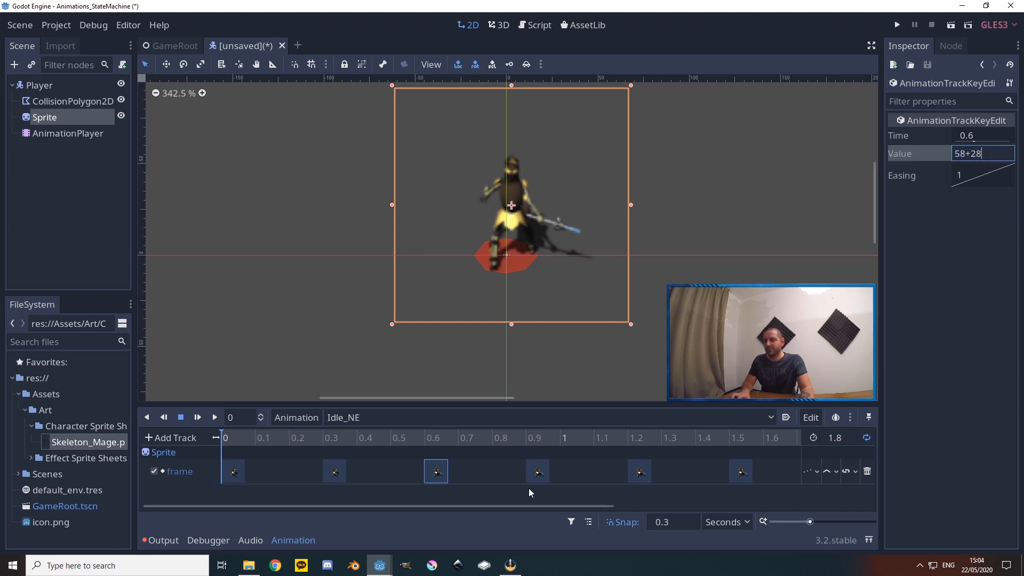
click(537, 472)
click(985, 155)
click(974, 160)
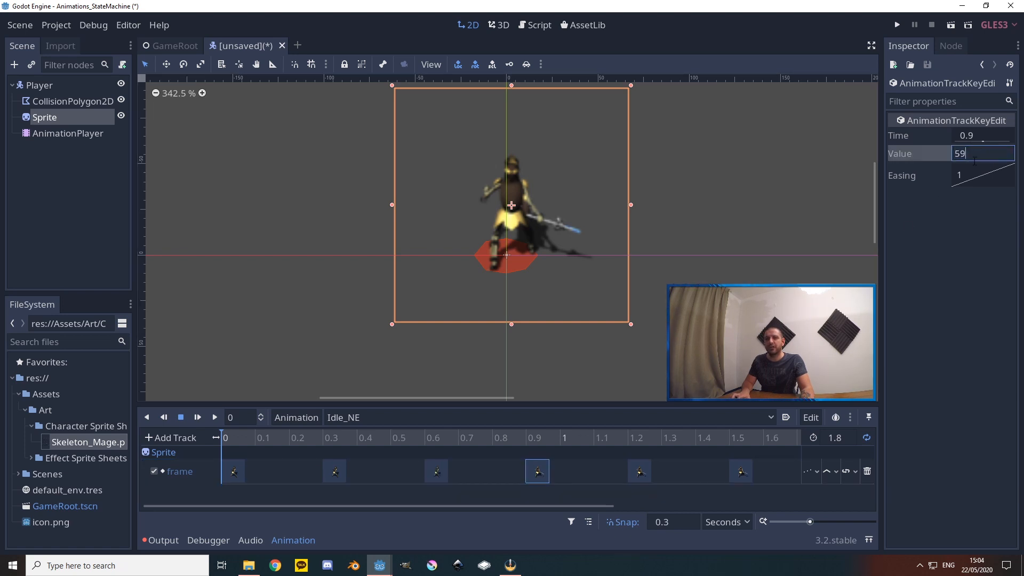
text(+28)
Add 28 to the values of Idle_NE's frame keys at 1.2 and 1.5 seconds
click(649, 473)
click(984, 159)
text(+28)
click(741, 472)
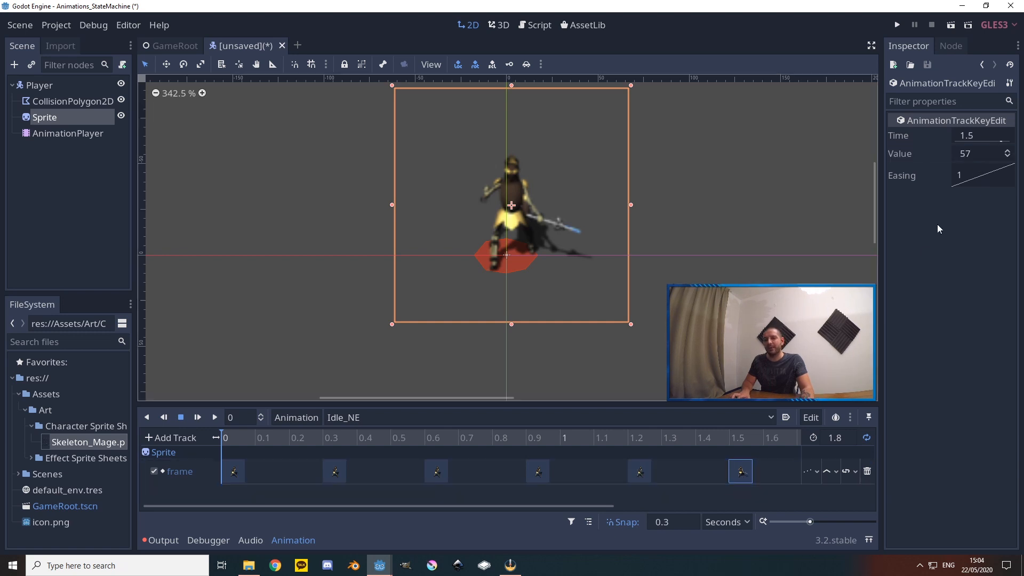
click(984, 154)
text(+28)
key(Return)
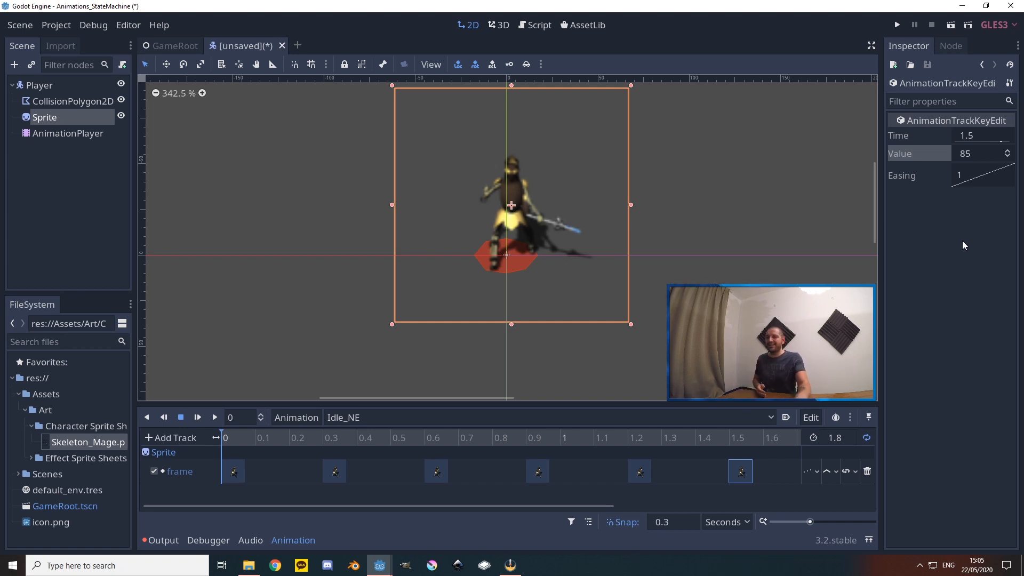
click(452, 414)
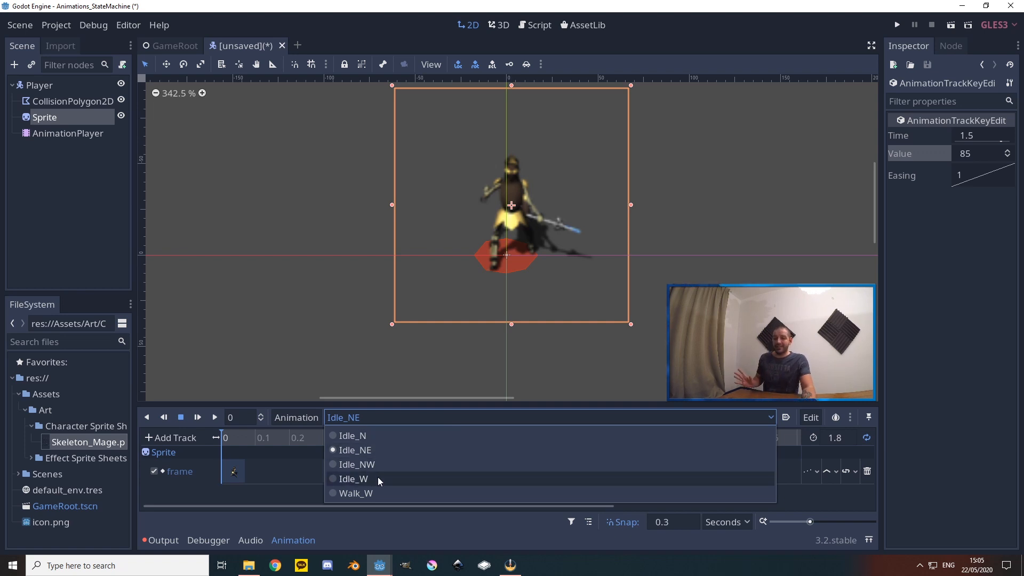
click(920, 444)
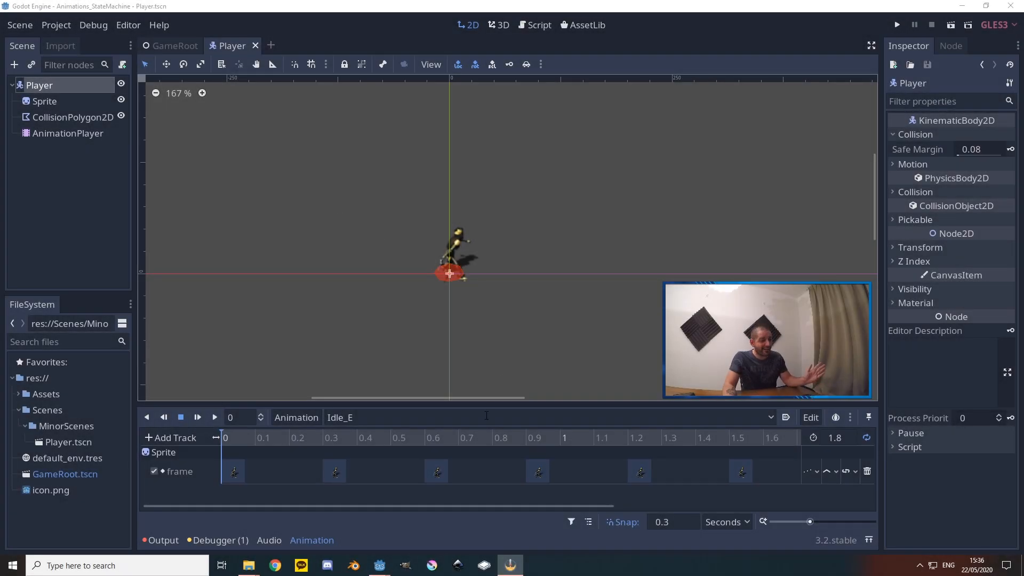
click(486, 416)
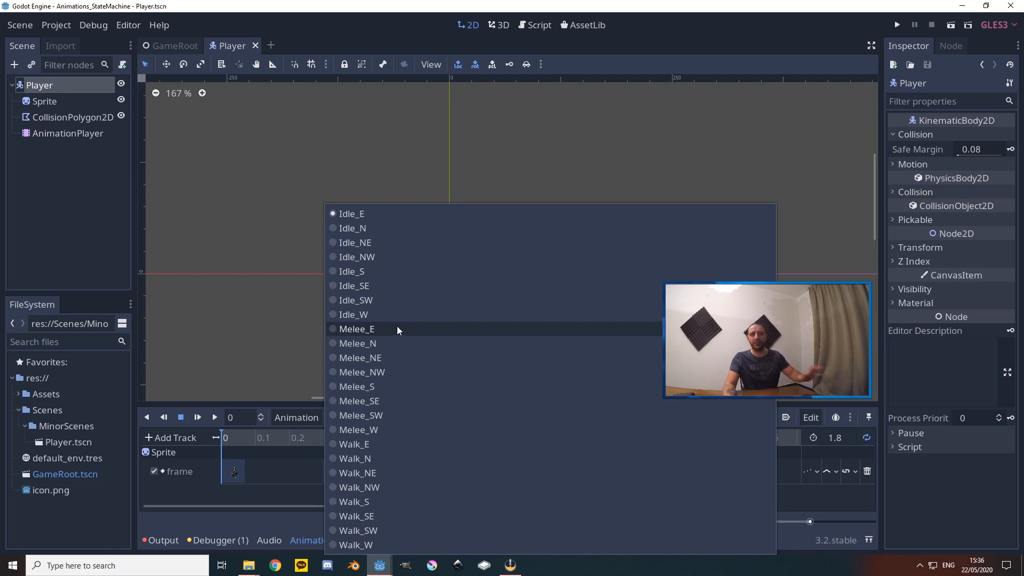
Attach a new GDScript named Player.gd to the Player node, inheriting KinematicBody2D and using the Empty template
click(45, 91)
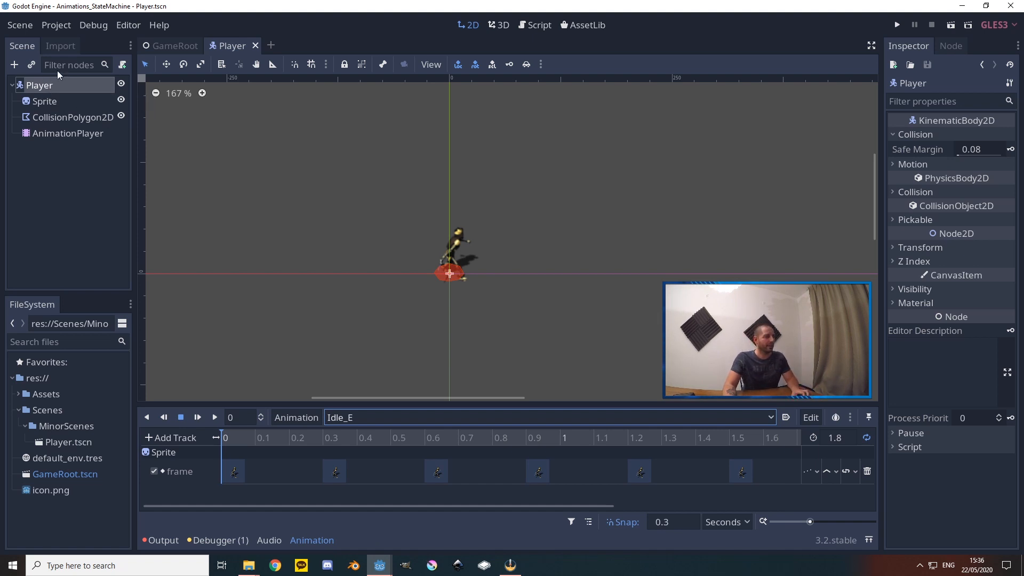
click(122, 64)
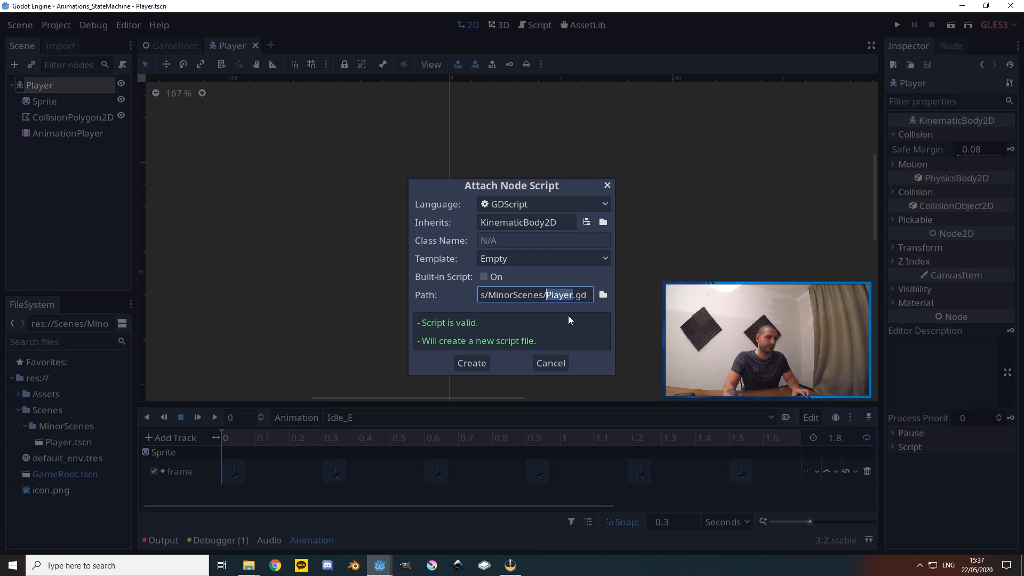
click(472, 362)
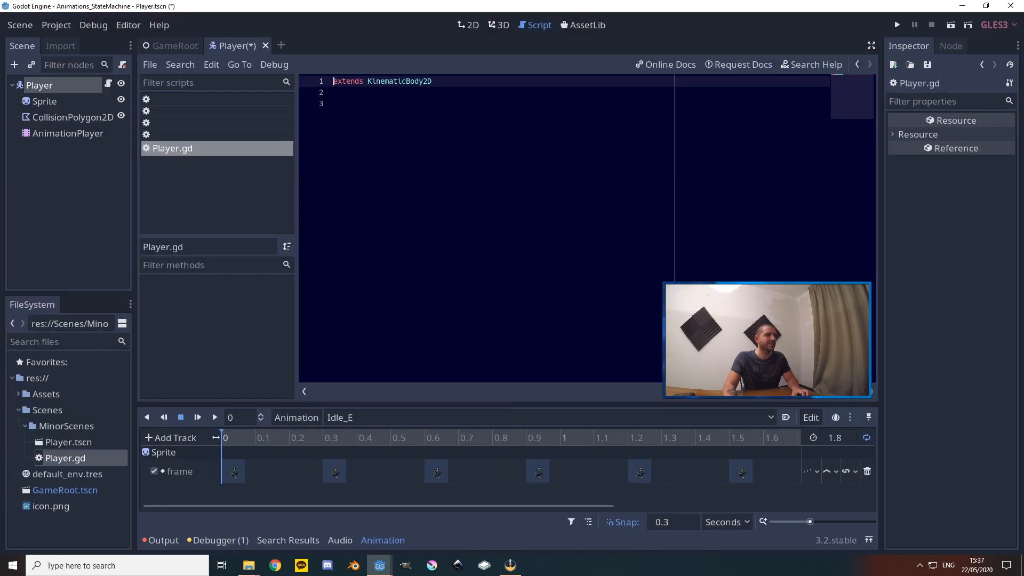
Paste the prepared player code, including the MovementLoop and AnimationLoop functions, into Player.gd below the extends line and go to the acceleration variable
click(349, 102)
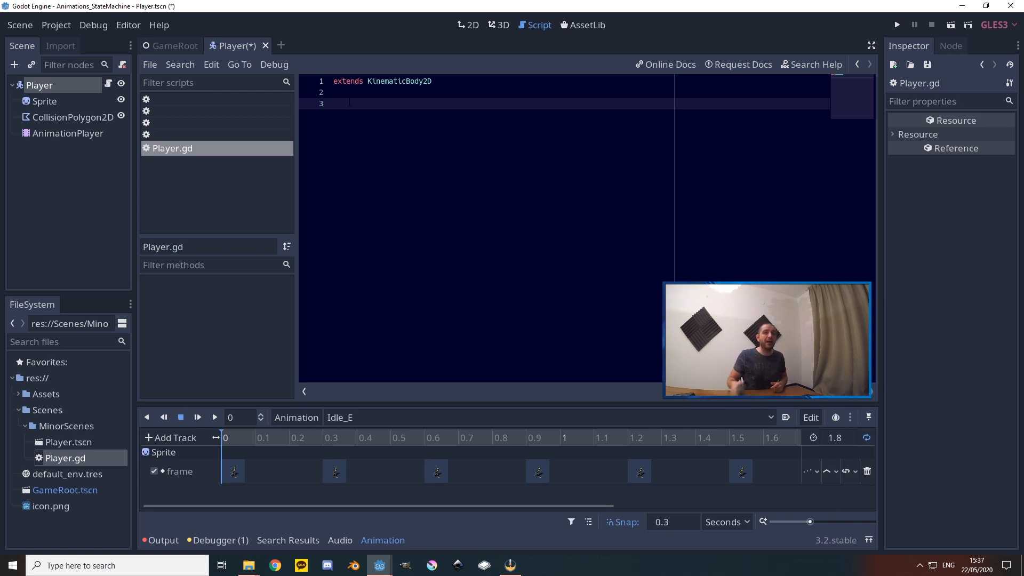
key(ctrl+v)
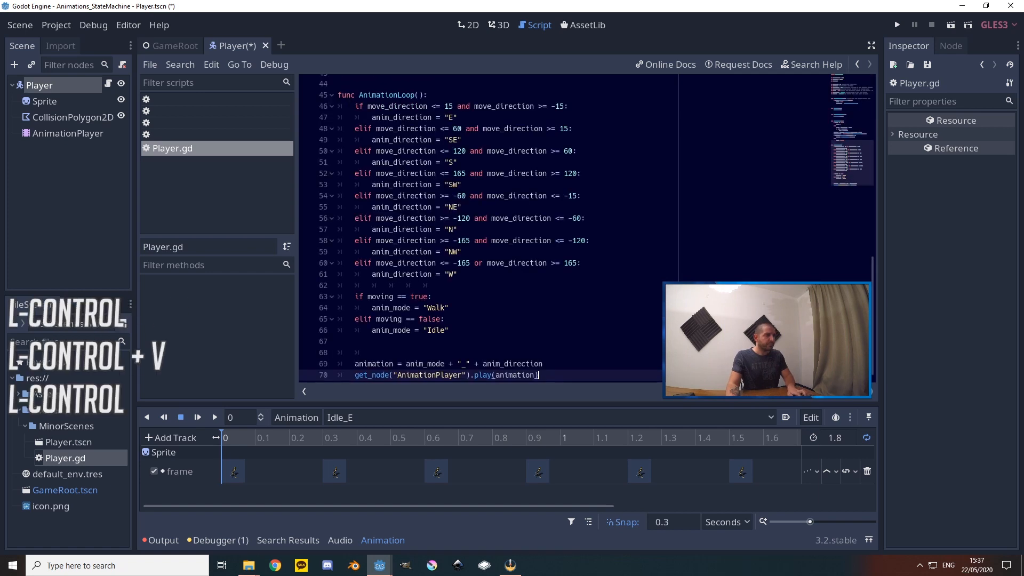
scroll(479, 230, up, 14)
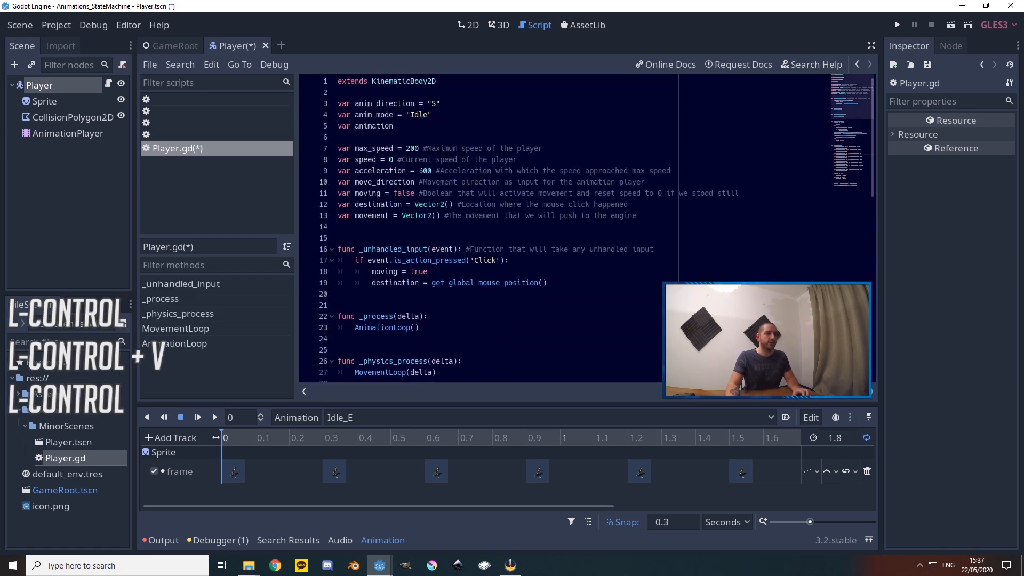
click(414, 171)
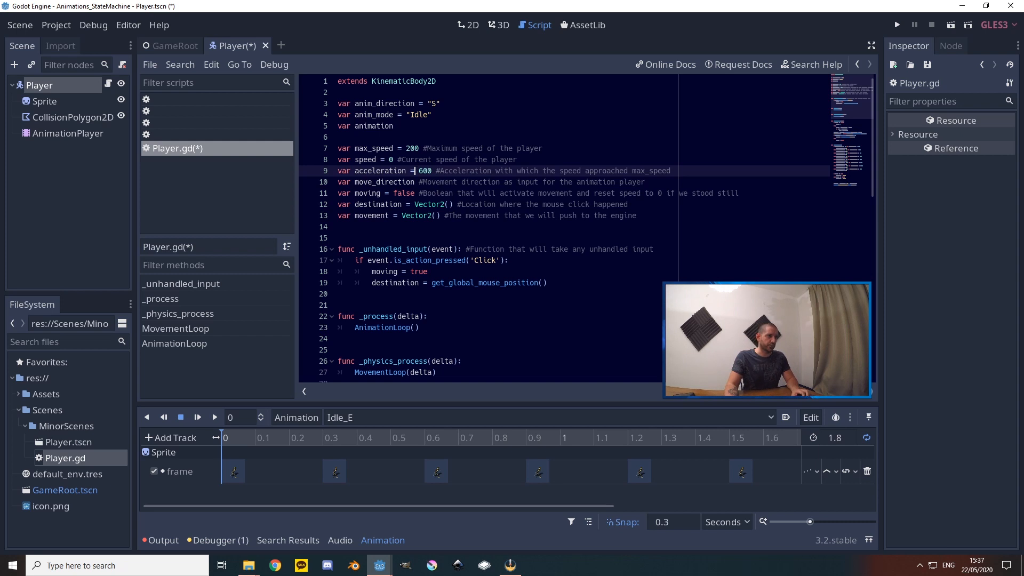
Review the anim_direction, anim_mode and animation variable declarations at the start of Player.gd
click(401, 127)
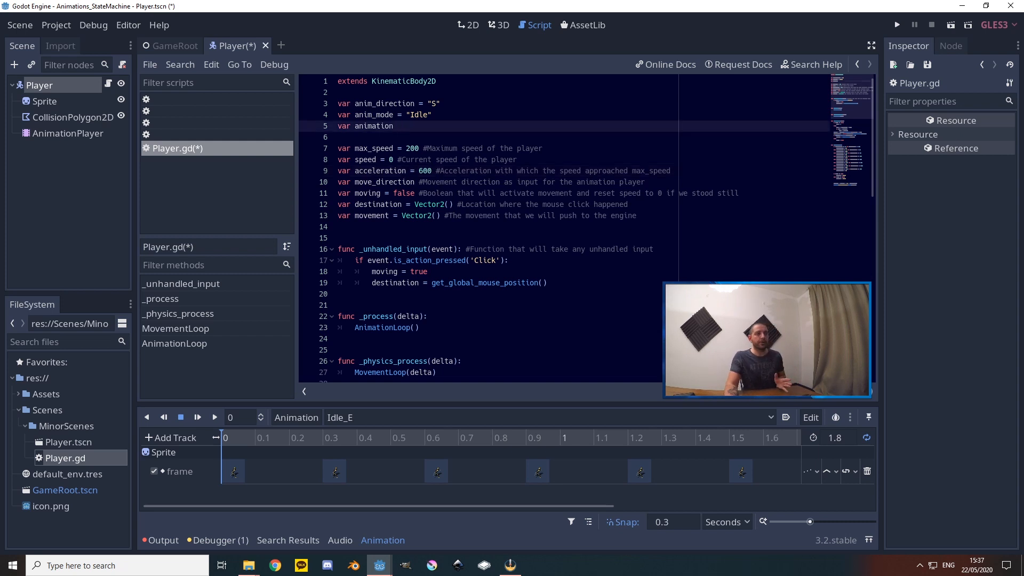
drag(400, 127, 331, 106)
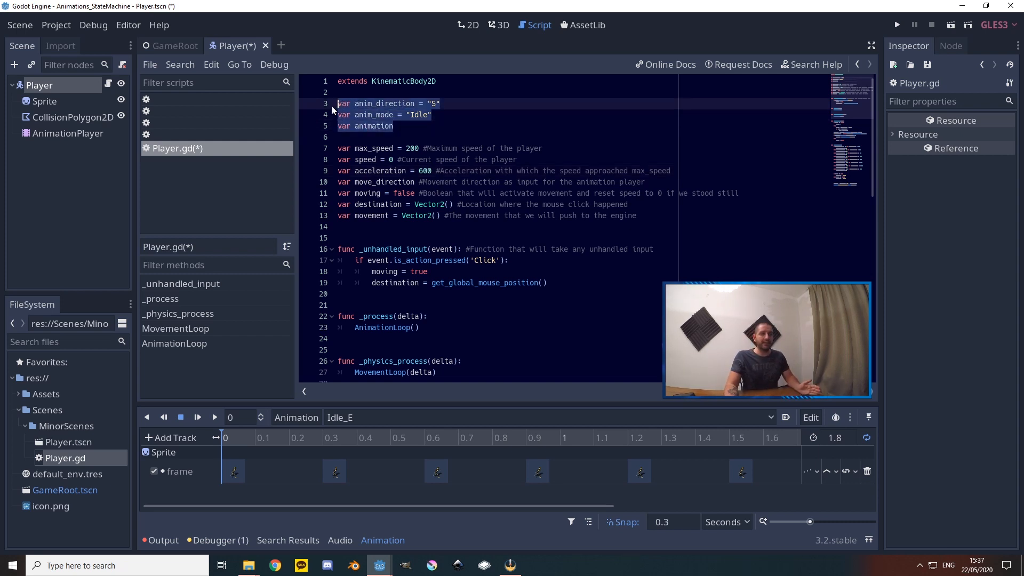
double_click(388, 104)
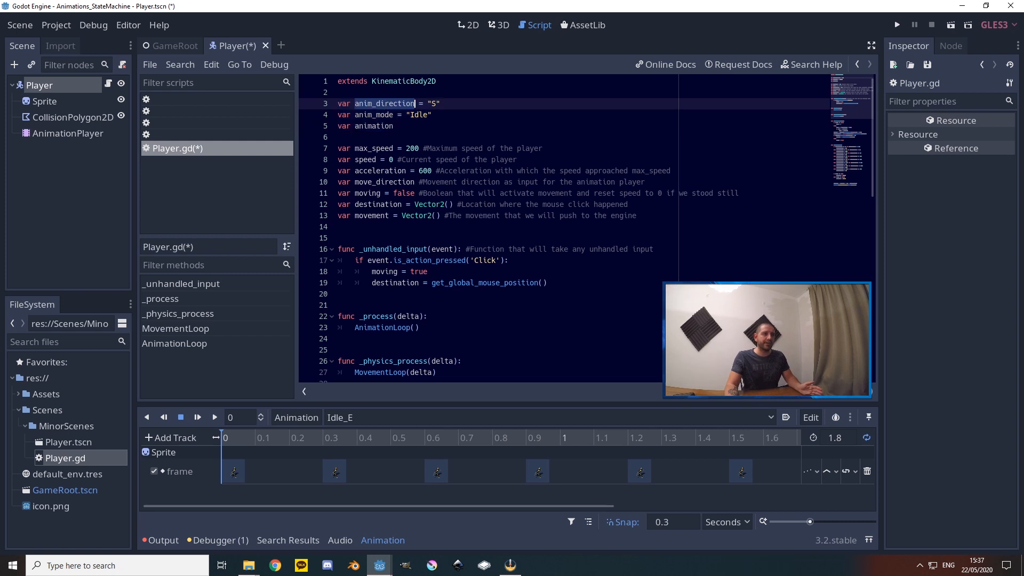
double_click(390, 115)
double_click(370, 127)
drag(404, 127, 337, 104)
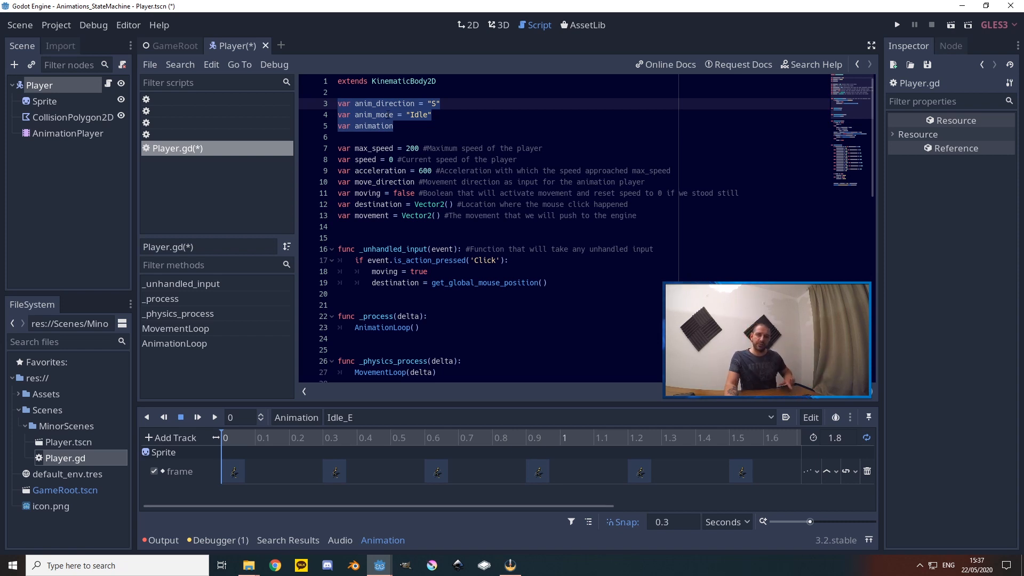
Examine the final lines of AnimationLoop, focusing on the get_node("AnimationPlayer").play(animation) call
scroll(480, 224, down, 14)
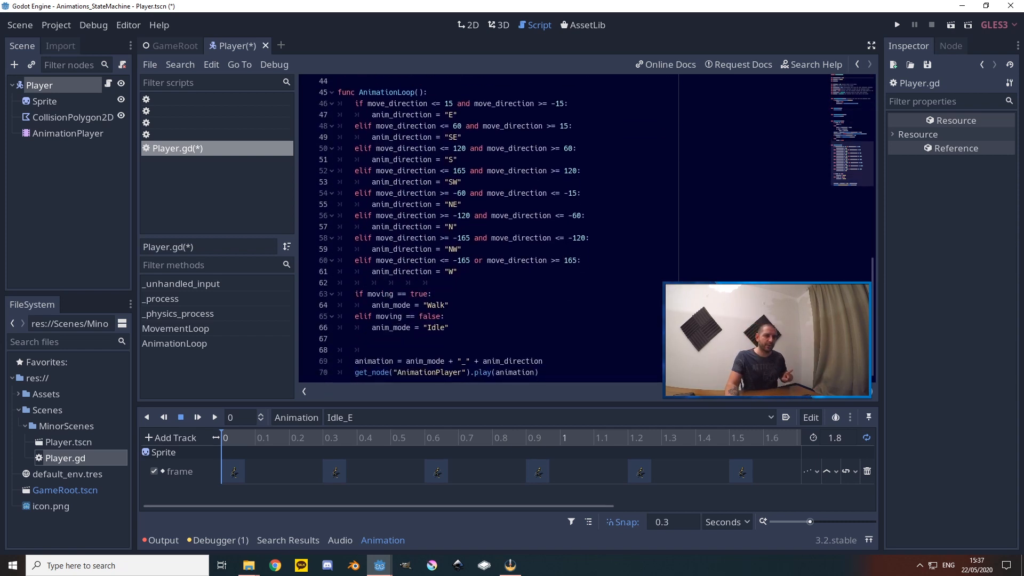
drag(538, 372, 338, 360)
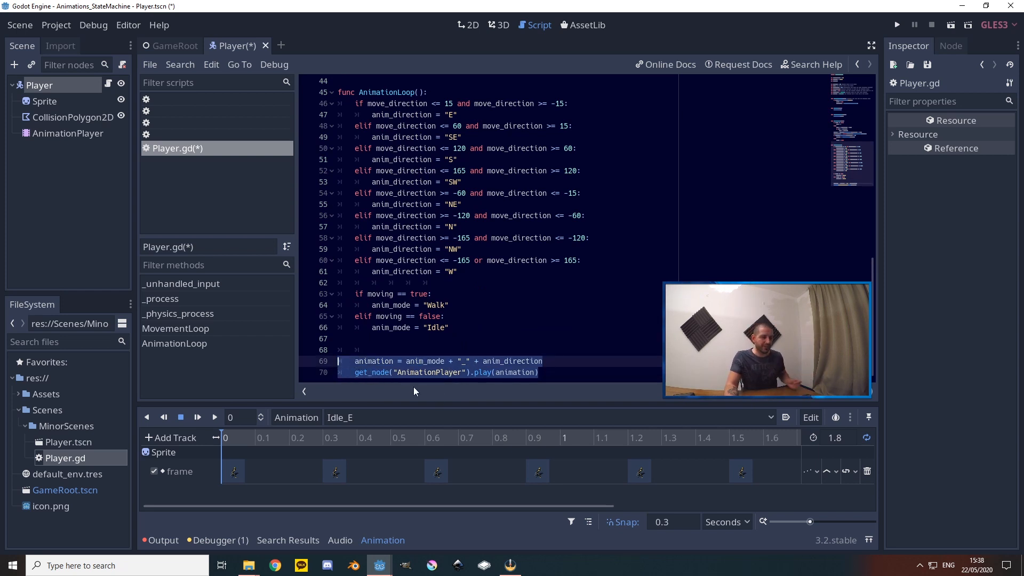
double_click(374, 372)
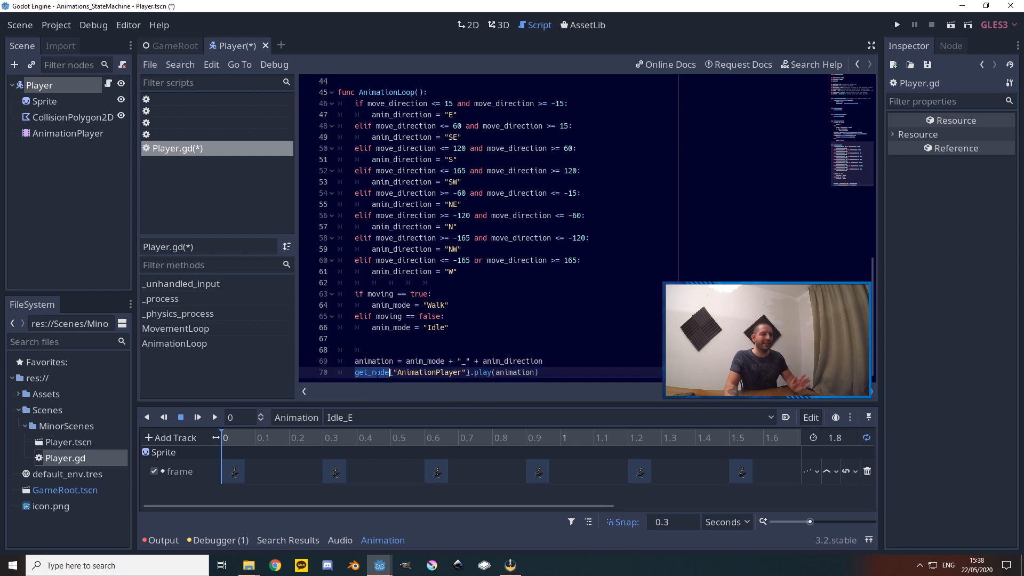
double_click(432, 372)
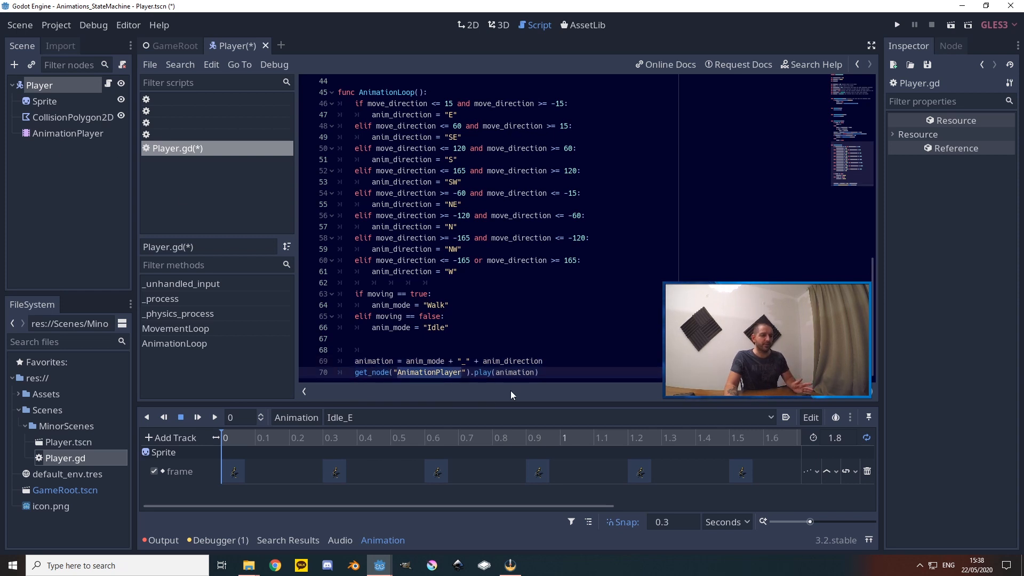
double_click(483, 372)
double_click(514, 372)
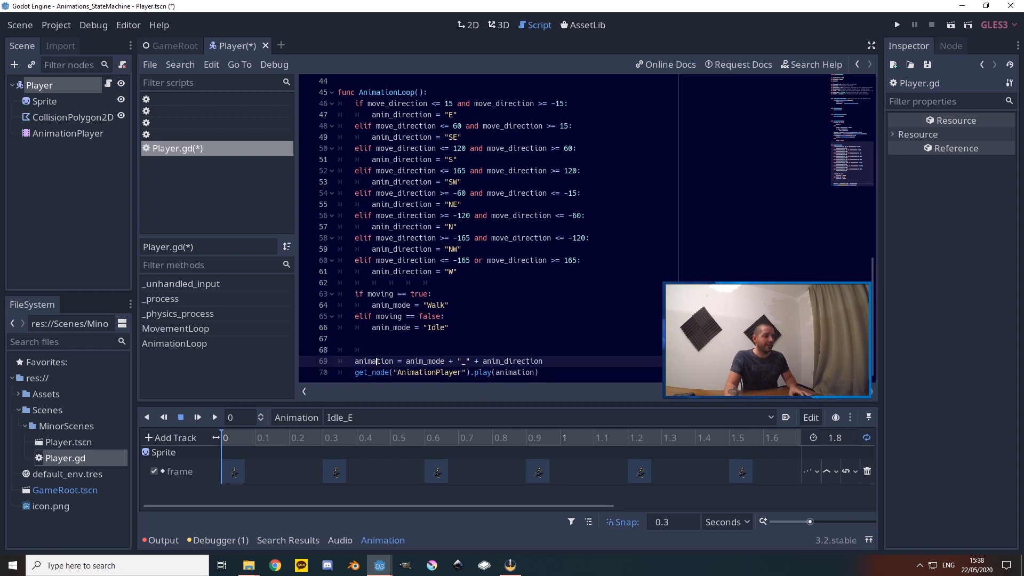
Examine how AnimationLoop composes the animation name from anim_mode, "_" and anim_direction, and compare it with the AnimationPlayer's list of animation names
double_click(377, 362)
click(355, 361)
drag(355, 362, 523, 362)
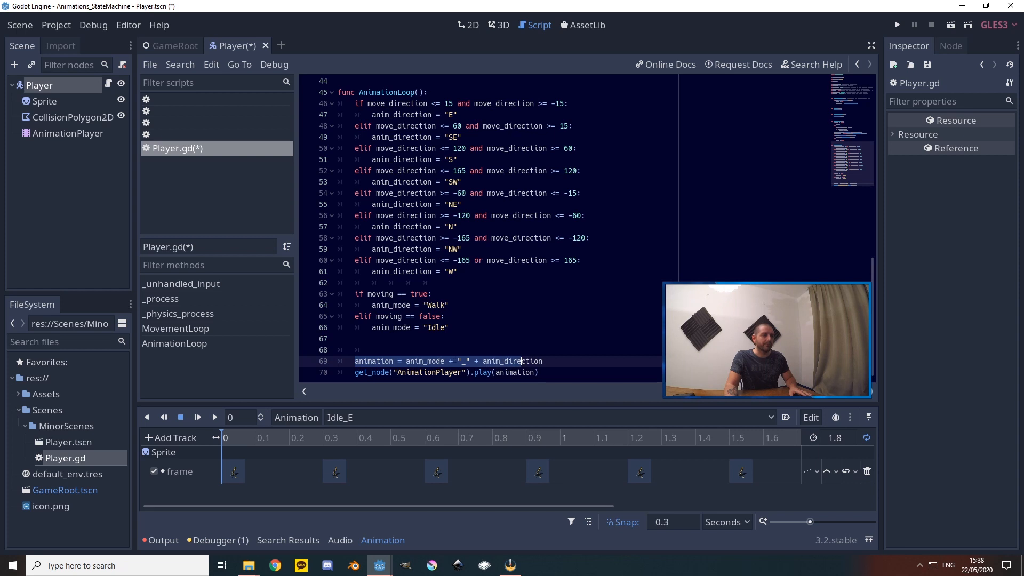
double_click(443, 361)
click(461, 362)
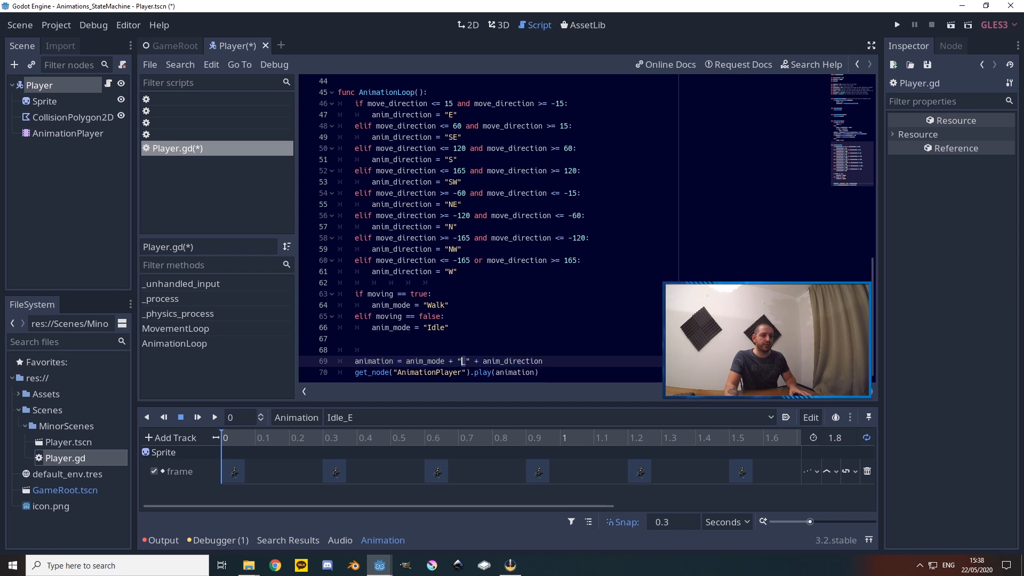
double_click(519, 362)
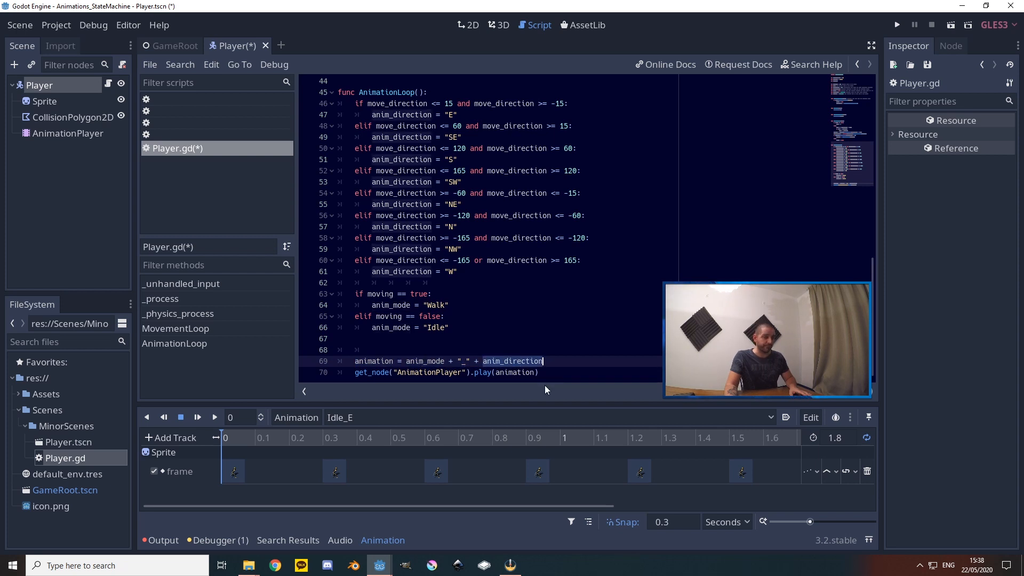
click(388, 418)
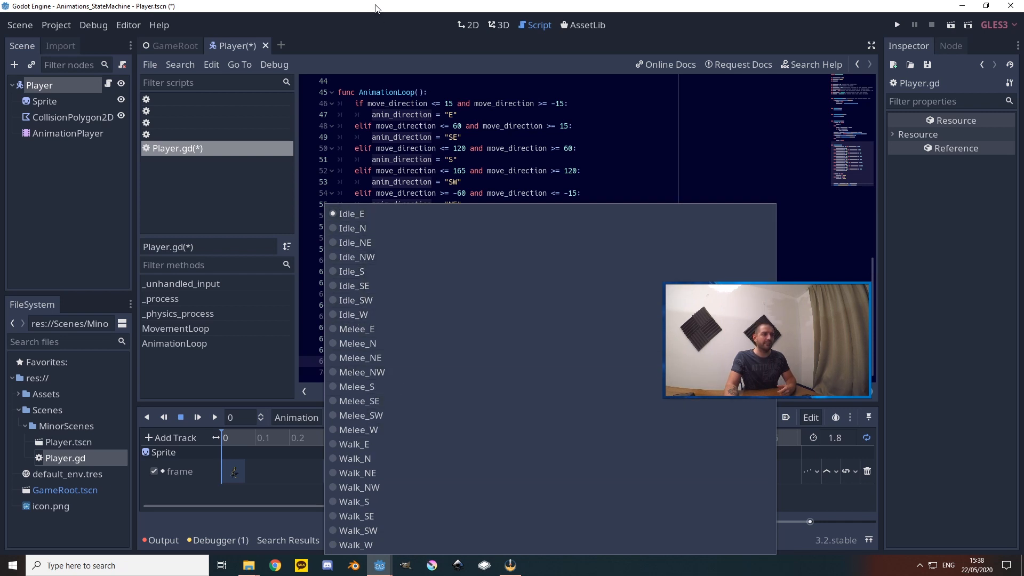
click(266, 407)
Inspect the Walk and Idle assignments to anim_mode and the use of anim_direction in AnimationLoop
double_click(434, 361)
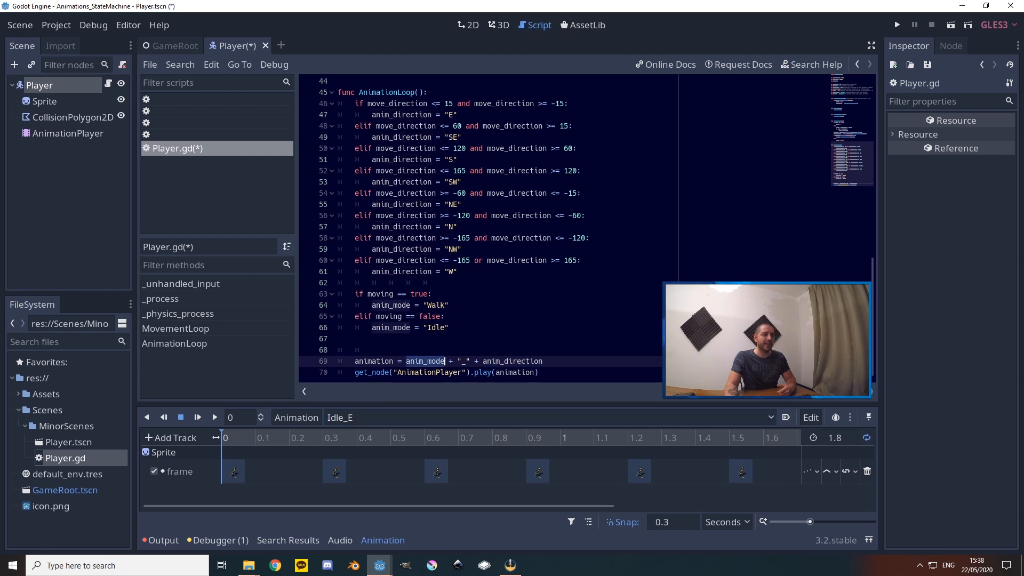
double_click(435, 305)
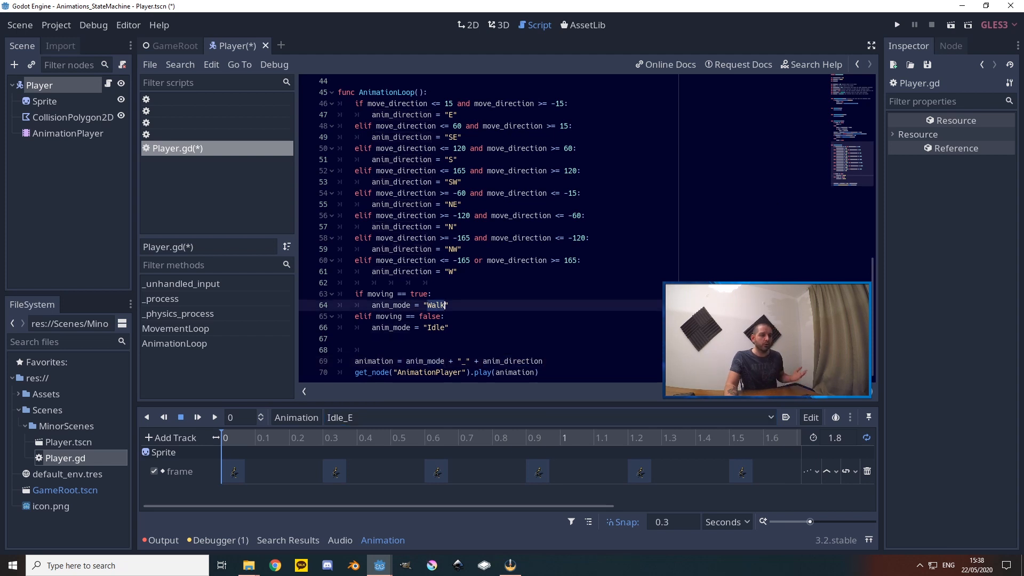
double_click(435, 328)
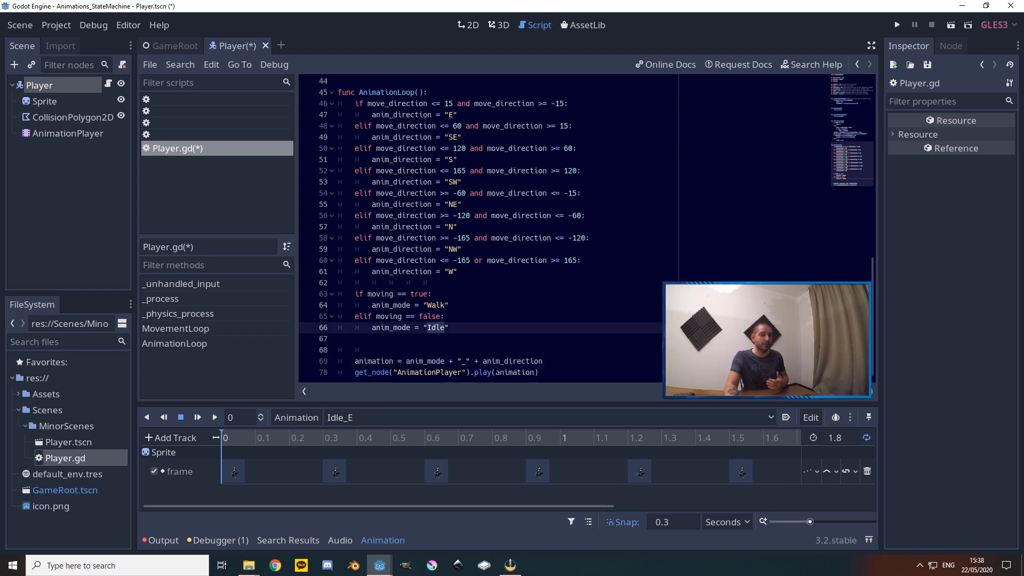
double_click(497, 361)
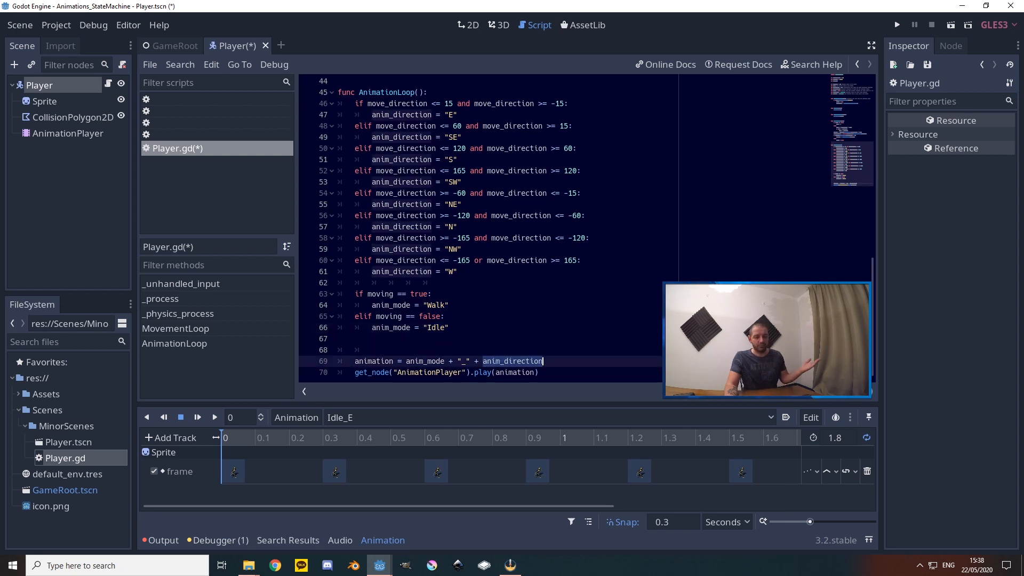
Check the initial values of anim_direction and anim_mode against their use in the animation name expression
scroll(496, 361, up, 14)
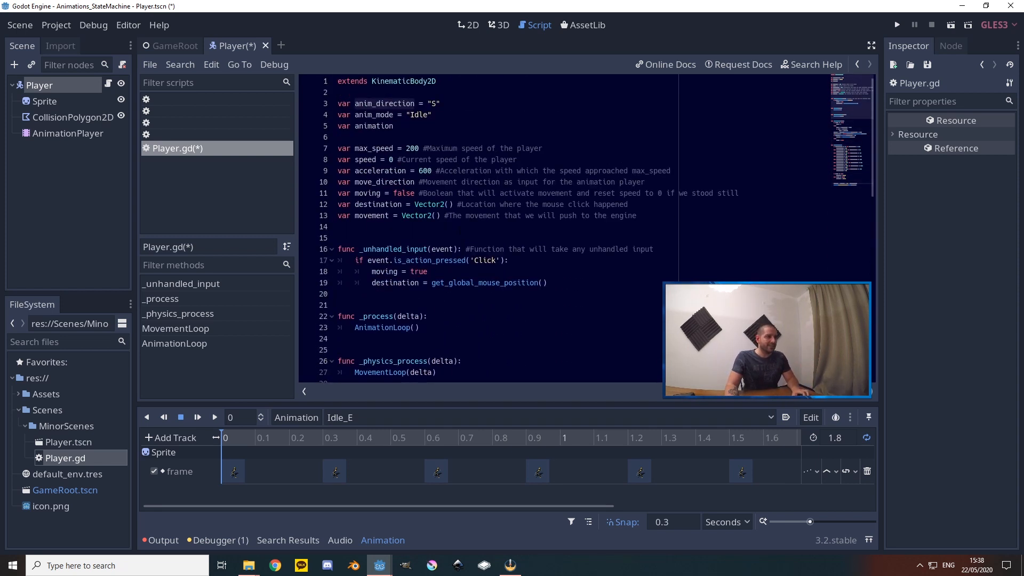
drag(351, 103, 441, 114)
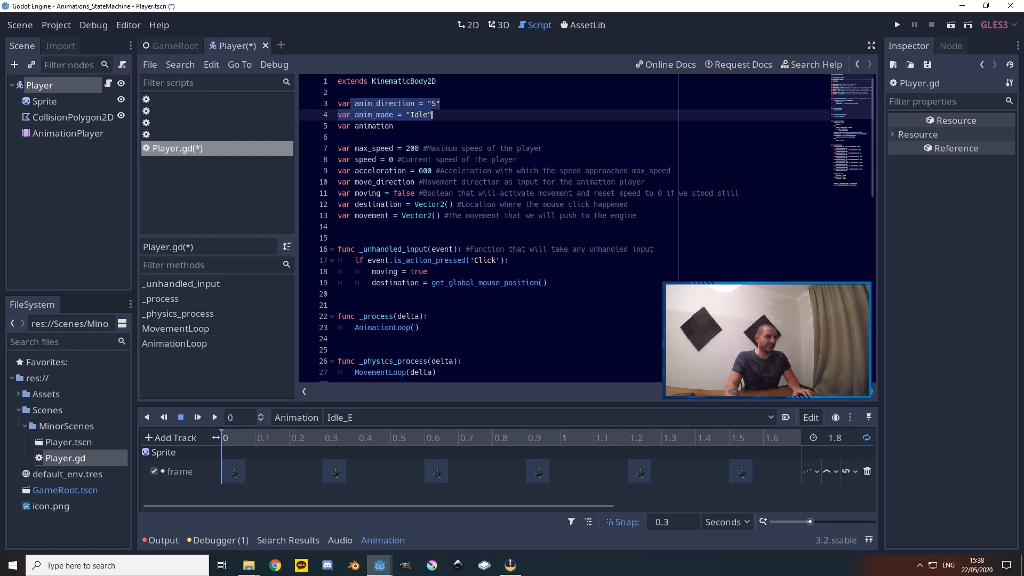
scroll(564, 228, down, 1)
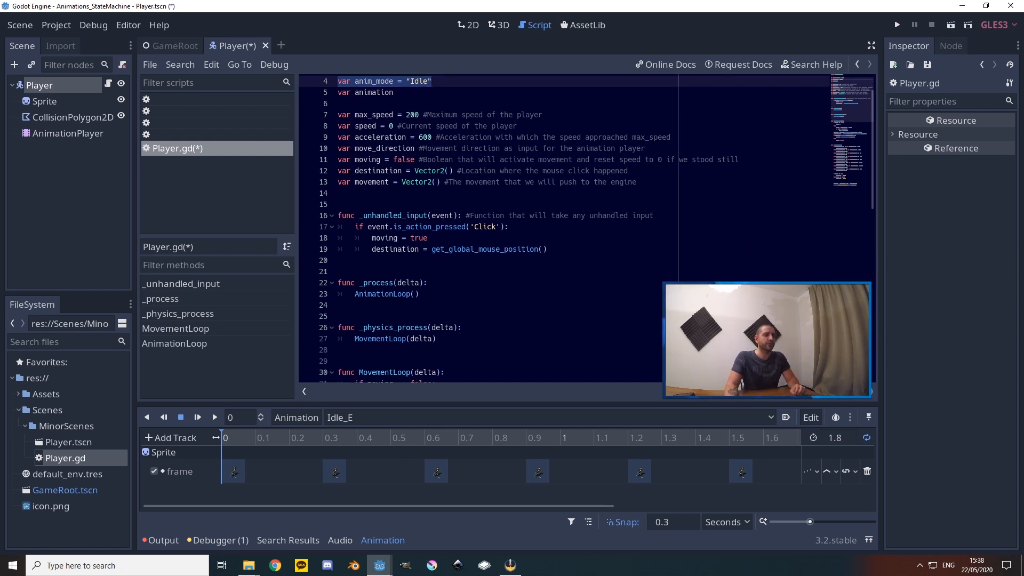
click(338, 260)
scroll(564, 228, down, 3)
scroll(564, 228, down, 10)
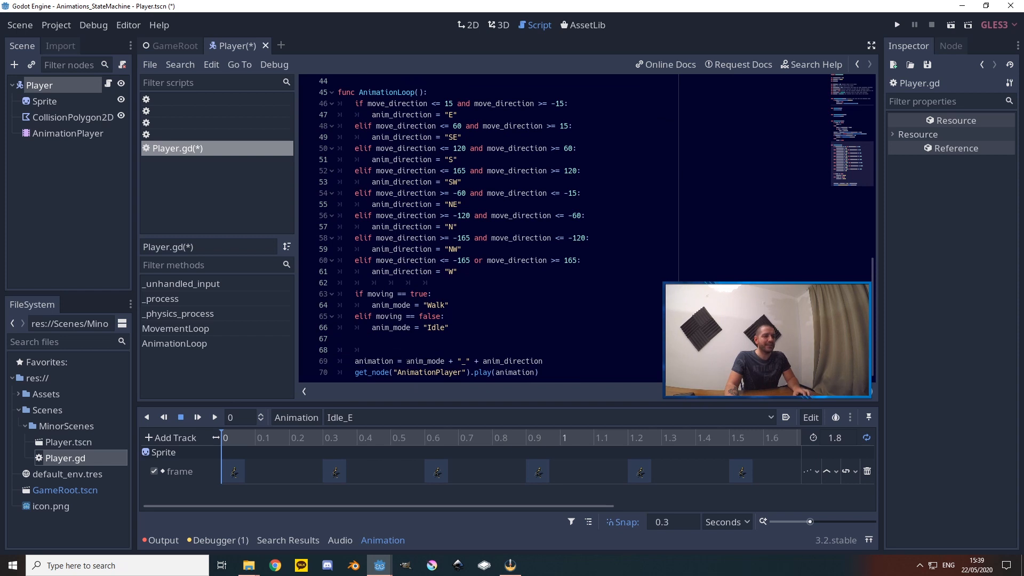
drag(406, 361, 444, 361)
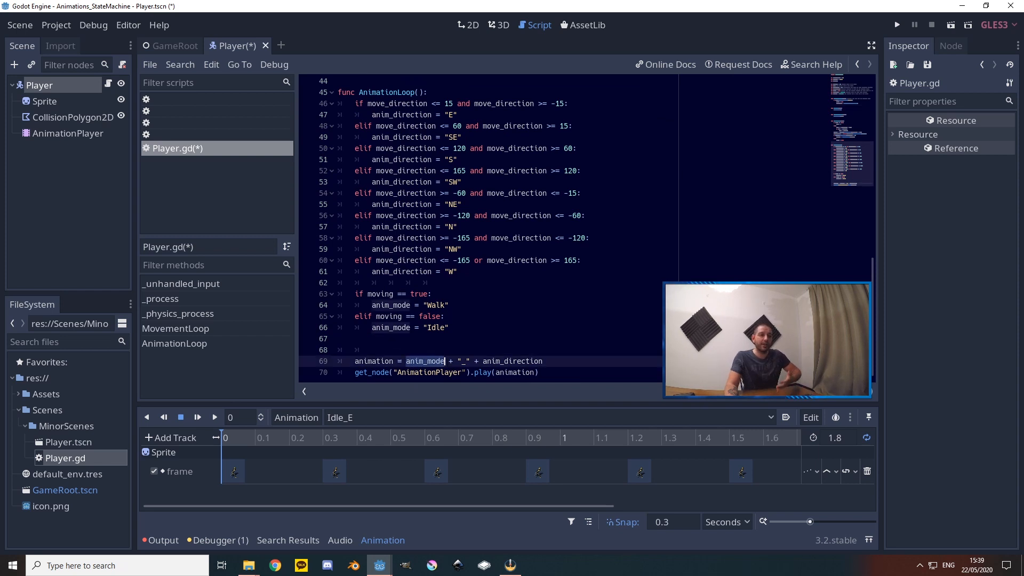
Review the _unhandled_input function's event handling and the declaration of the moving variable it sets
scroll(480, 230, up, 10)
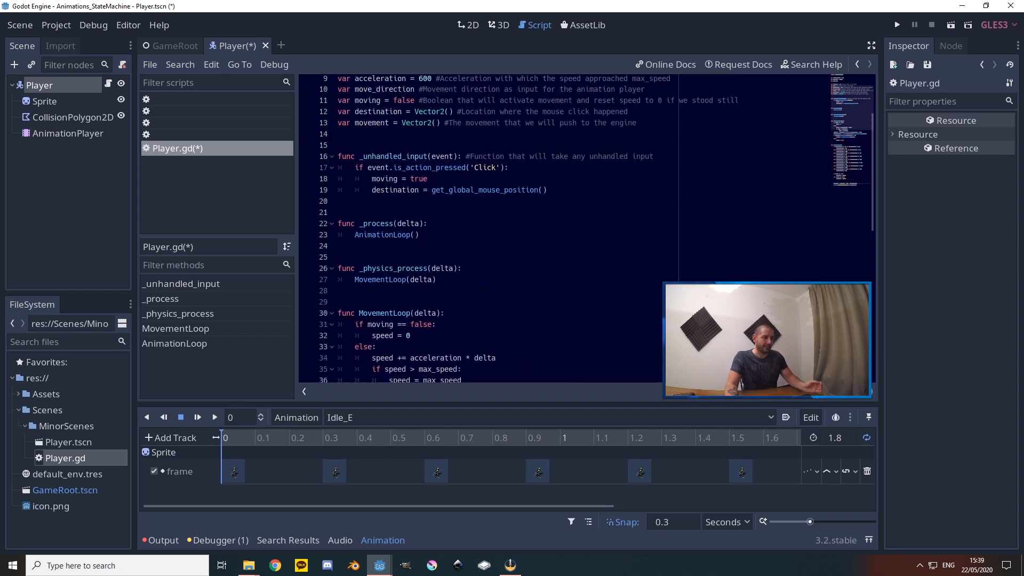
scroll(480, 230, up, 3)
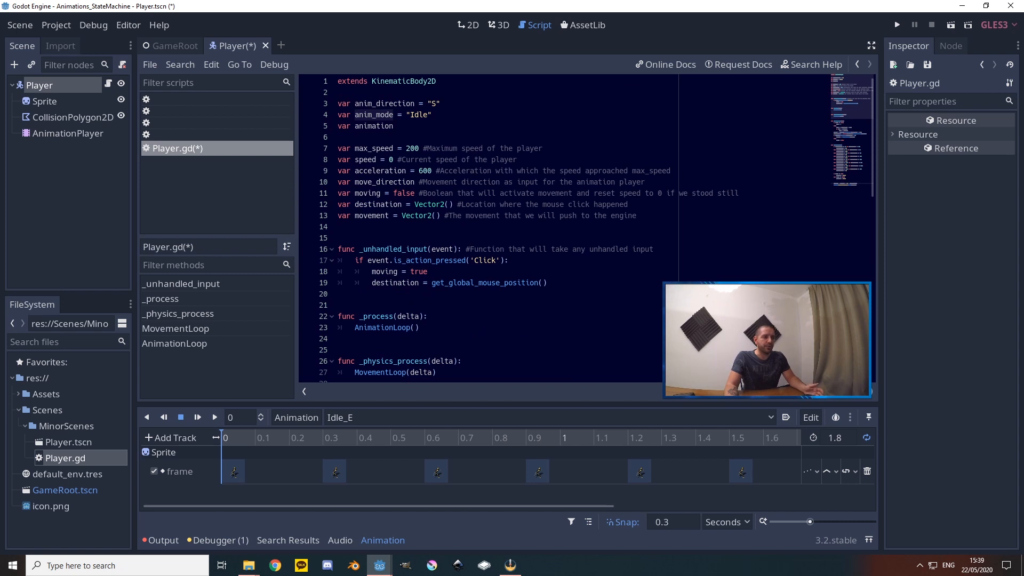
drag(362, 249, 428, 249)
double_click(441, 250)
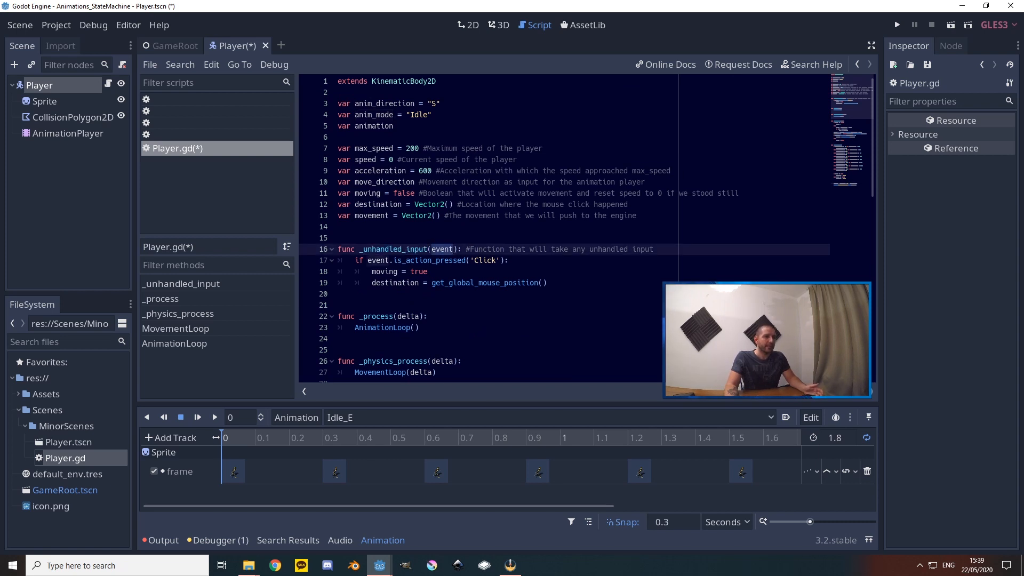
double_click(384, 272)
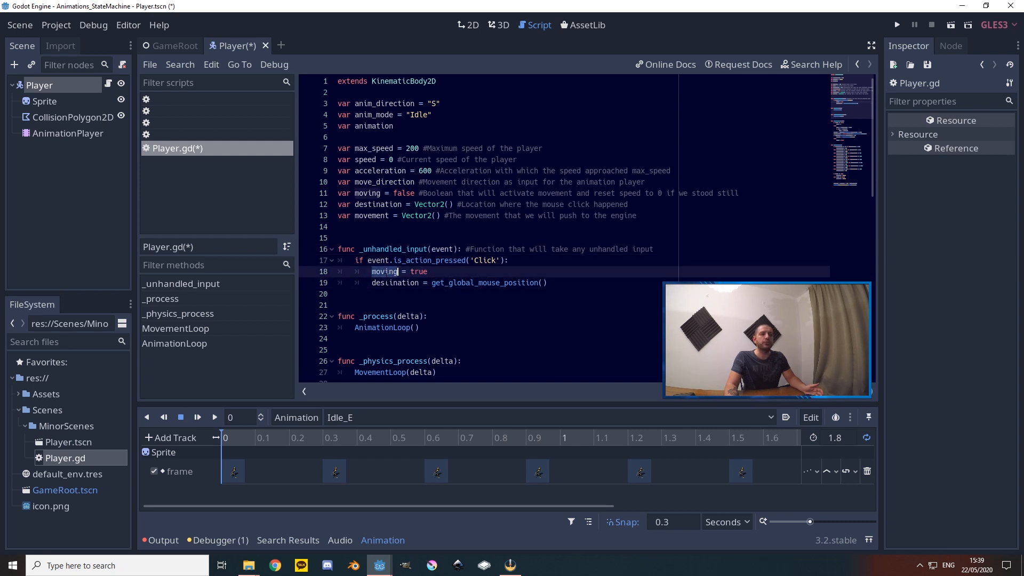
drag(337, 193, 646, 182)
click(739, 193)
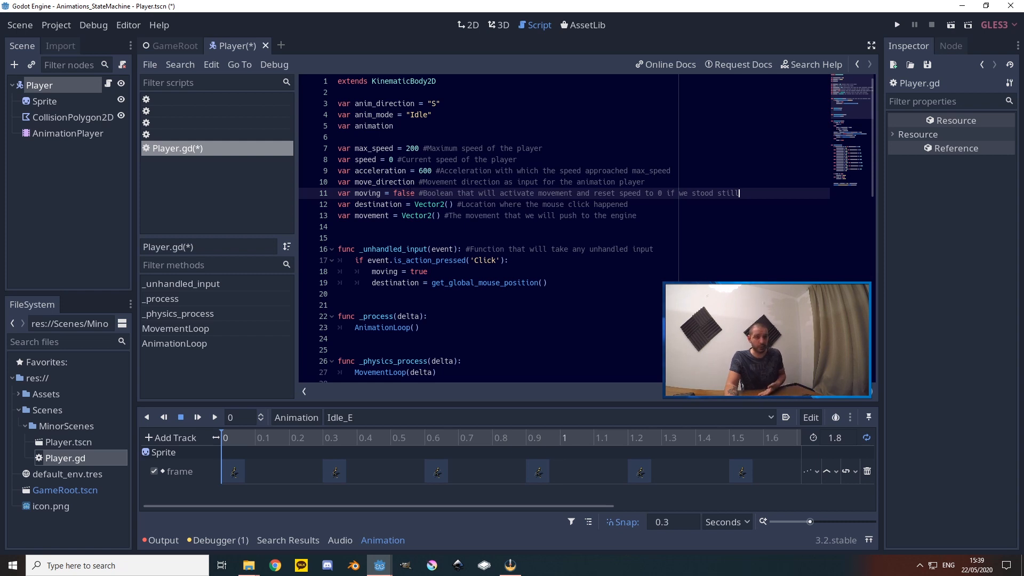
Examine the moving conditions in AnimationLoop that choose between the Walk and Idle modes
scroll(480, 227, down, 14)
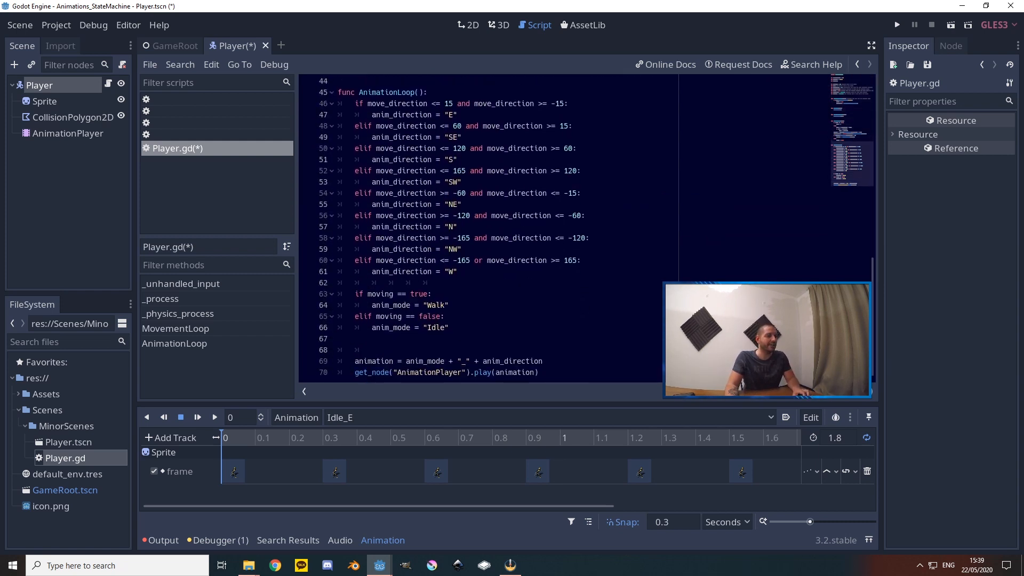
drag(355, 294, 432, 293)
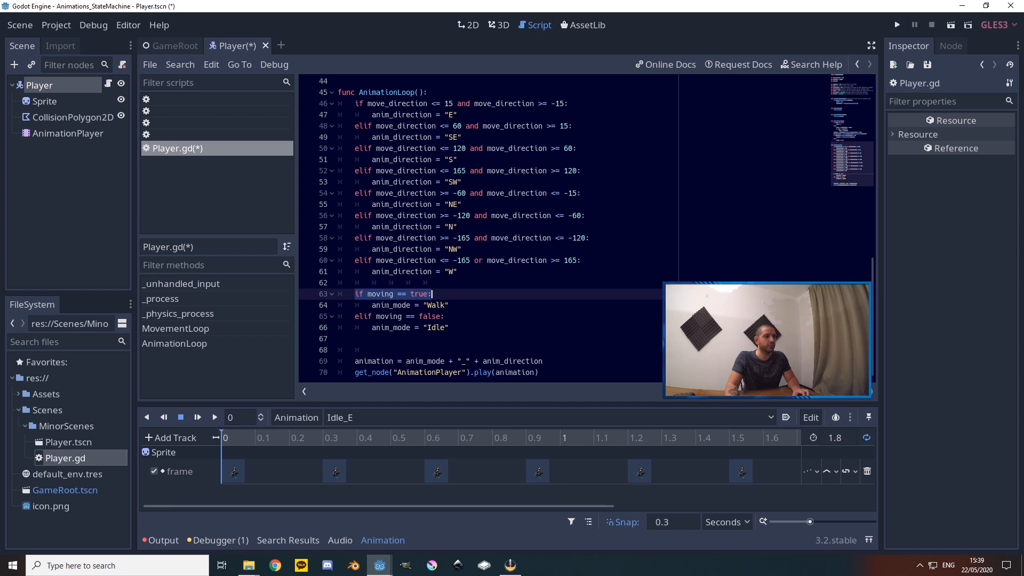
click(431, 305)
drag(363, 316, 441, 328)
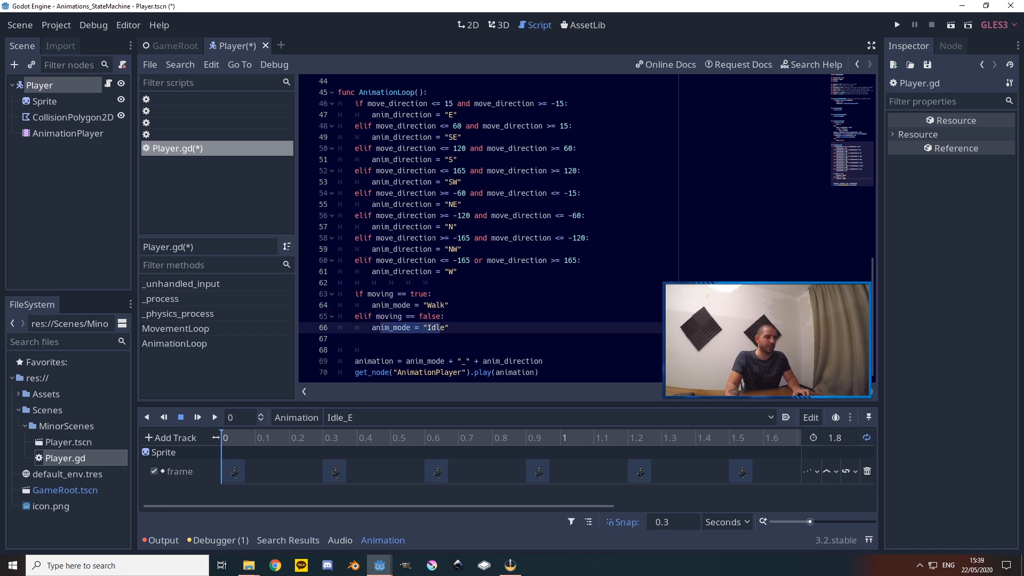
Trace where moving is set to true in _unhandled_input and to false by MovementLoop's distance check
scroll(441, 328, up, 10)
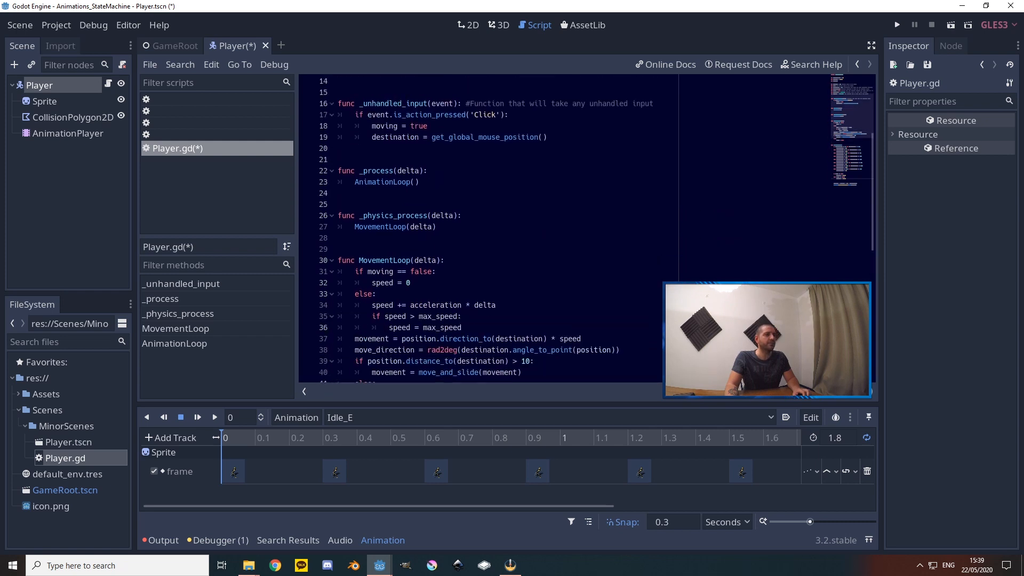
scroll(441, 328, up, 3)
drag(380, 227, 429, 227)
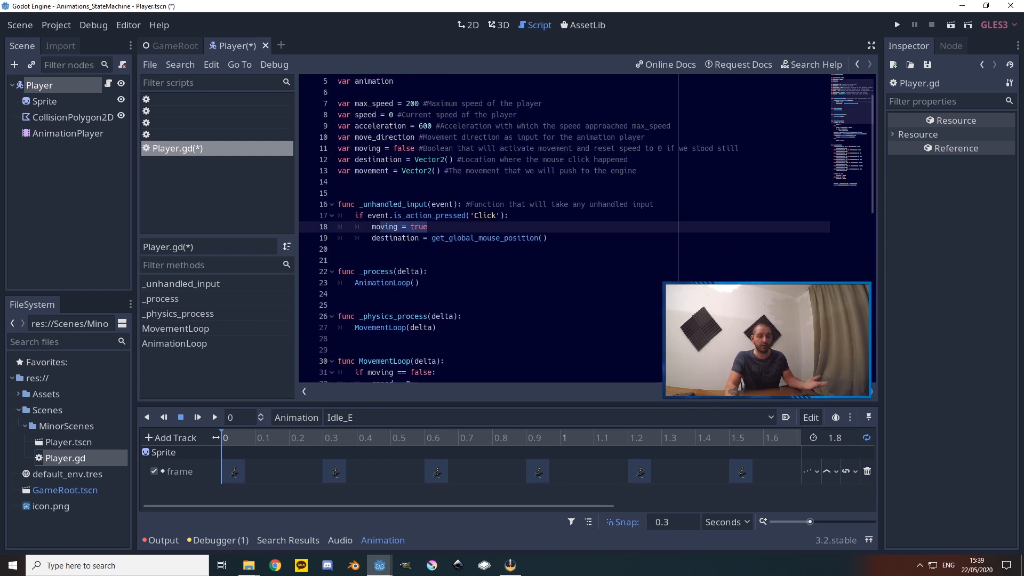
scroll(479, 229, down, 7)
drag(367, 226, 516, 226)
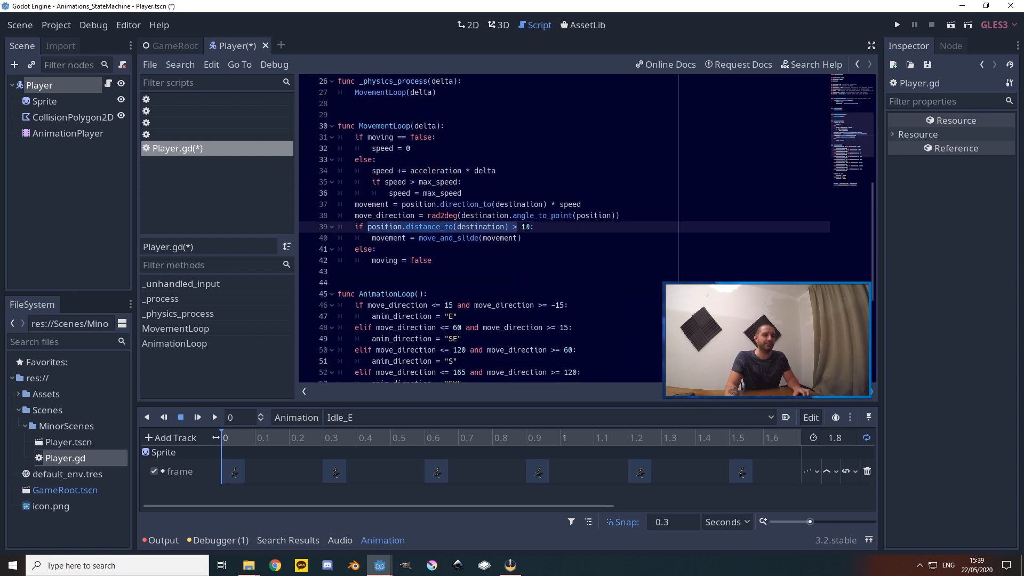
drag(378, 260, 433, 260)
double_click(381, 260)
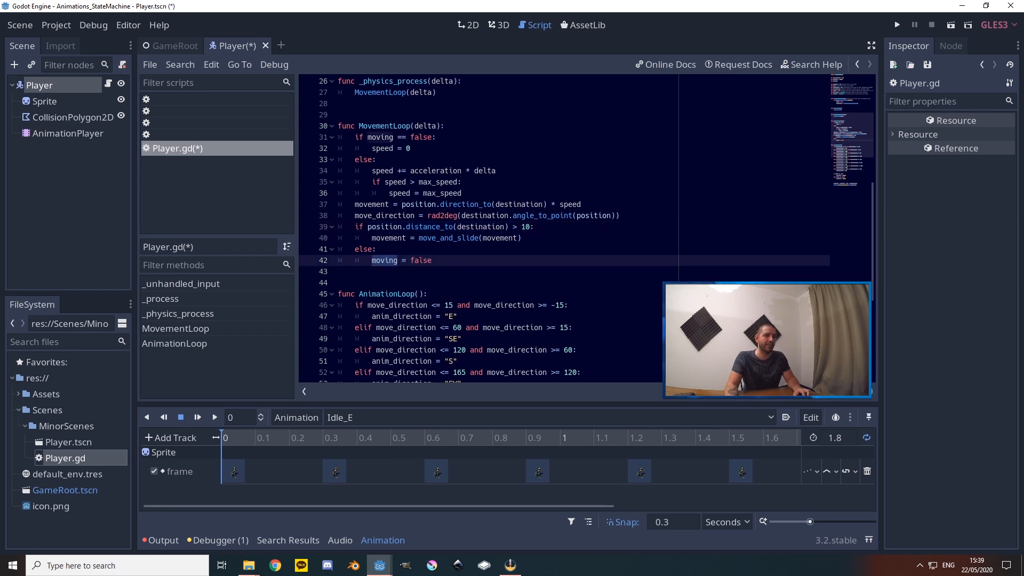
double_click(430, 261)
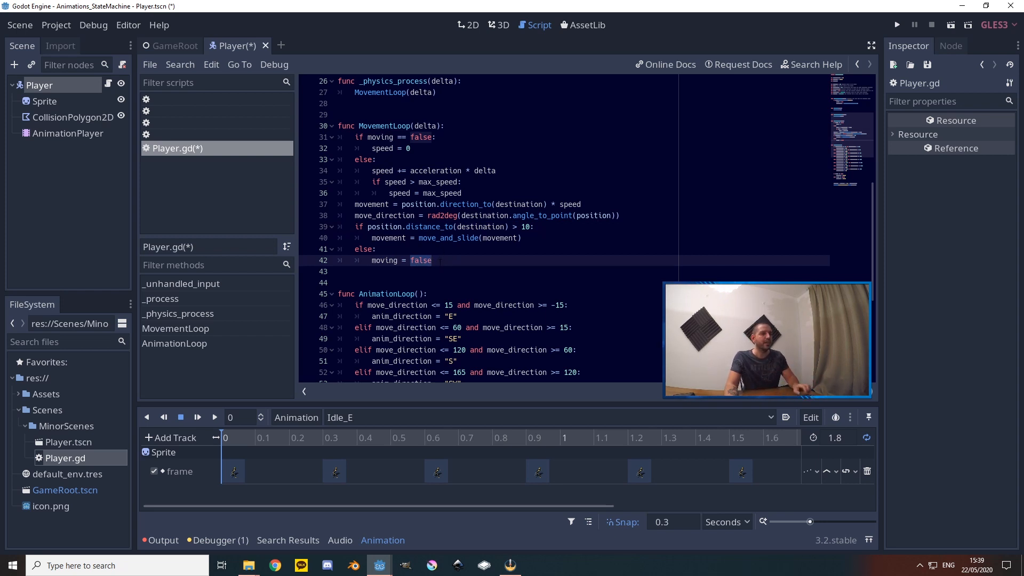
Trace anim_direction in the animation name expression back to the move_direction calculation in MovementLoop
scroll(440, 262, down, 6)
drag(407, 361, 541, 361)
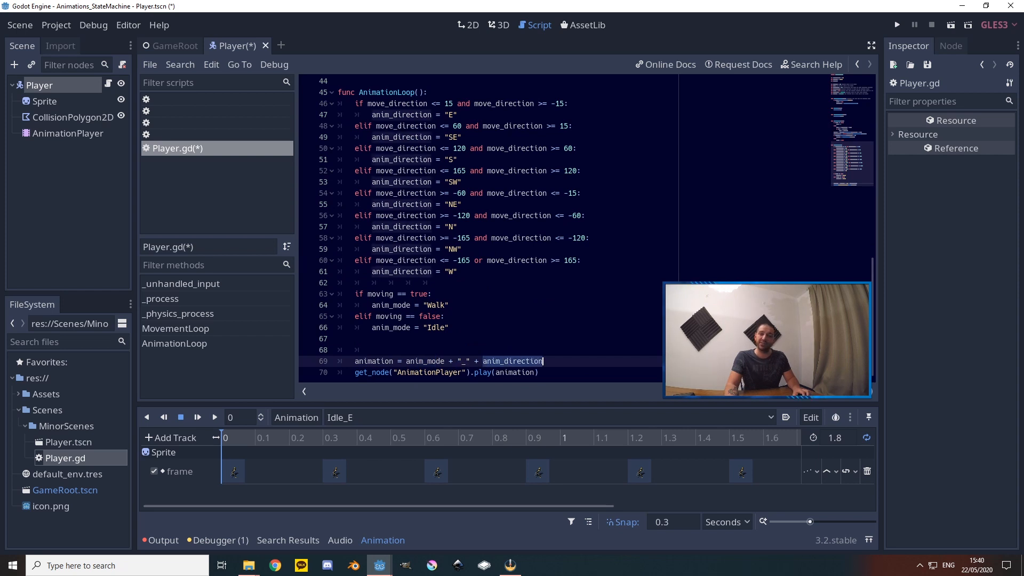
scroll(541, 361, up, 9)
drag(358, 227, 480, 349)
double_click(384, 316)
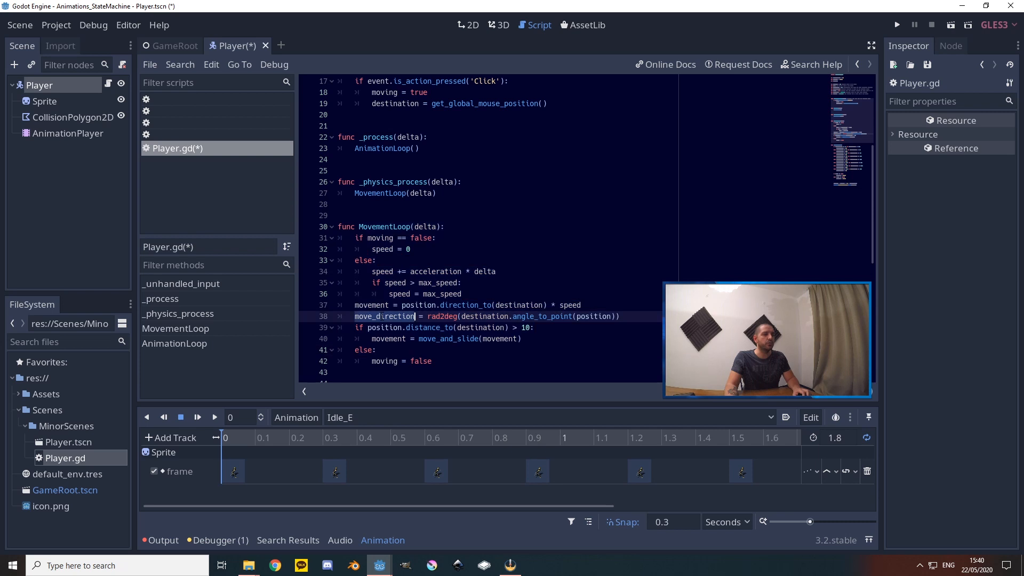
Examine how move_direction is calculated with rad2deg and angle_to_point from destination and position
scroll(384, 316, down, 2)
drag(427, 249, 445, 248)
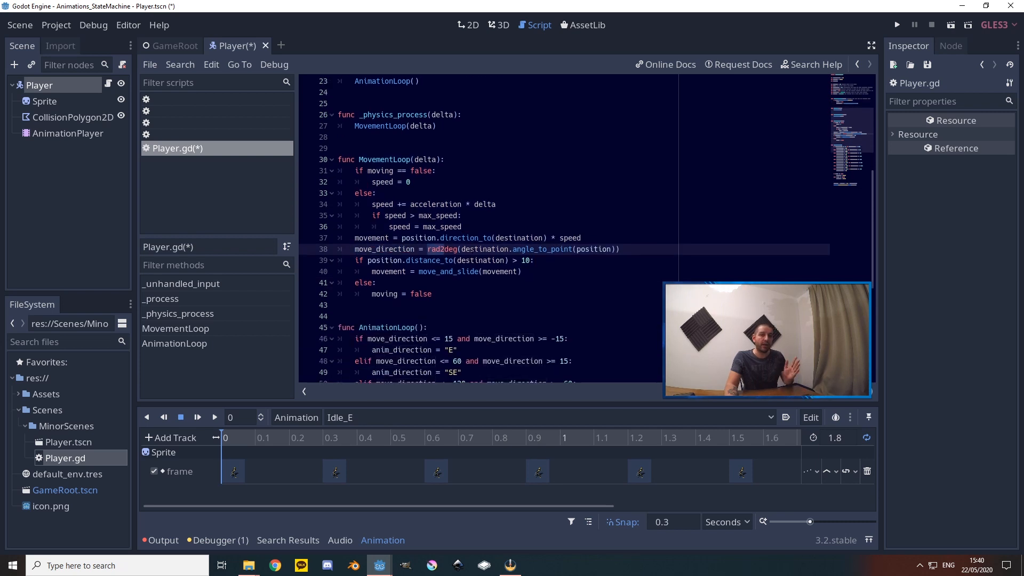
drag(576, 249, 612, 249)
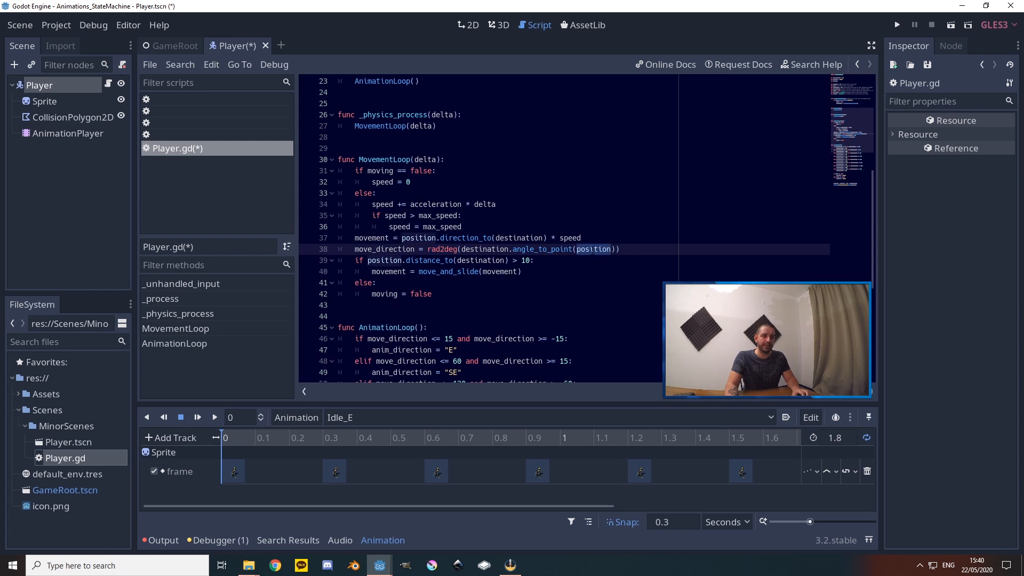
double_click(541, 249)
double_click(482, 250)
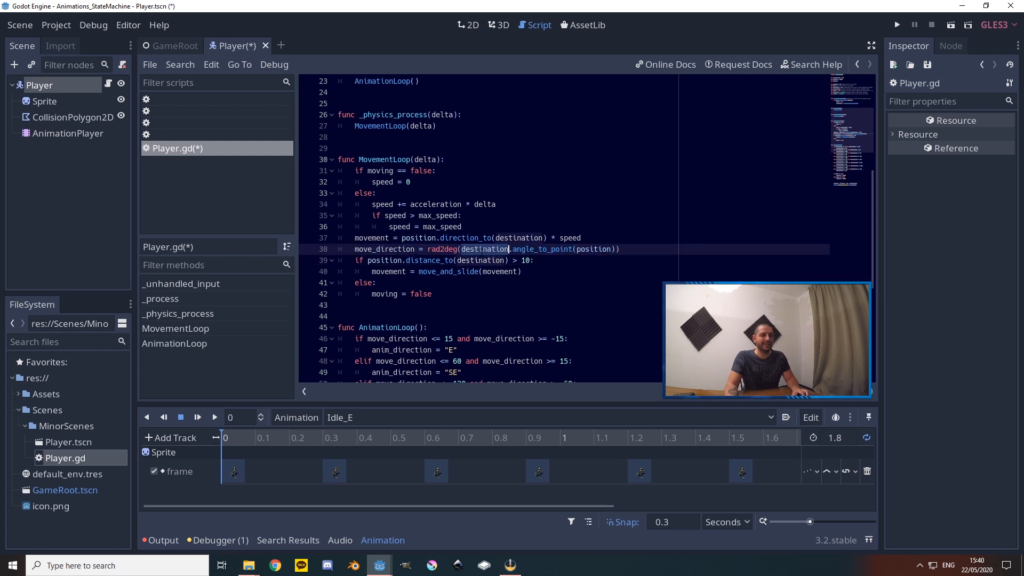
Check how _unhandled_input fills destination from get_global_mouse_position and how rad2deg converts the resulting angle
scroll(482, 250, up, 5)
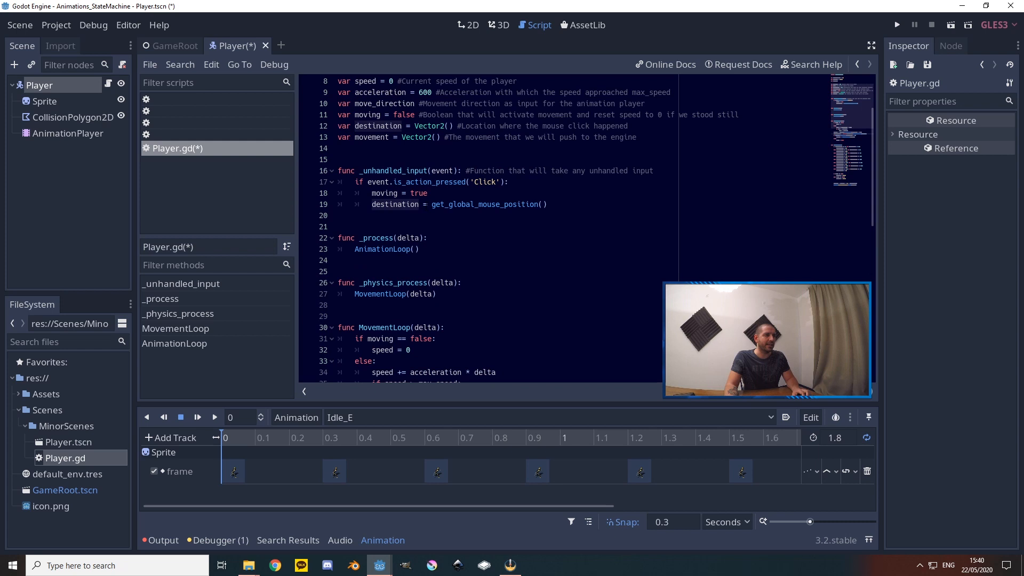
drag(432, 204, 548, 204)
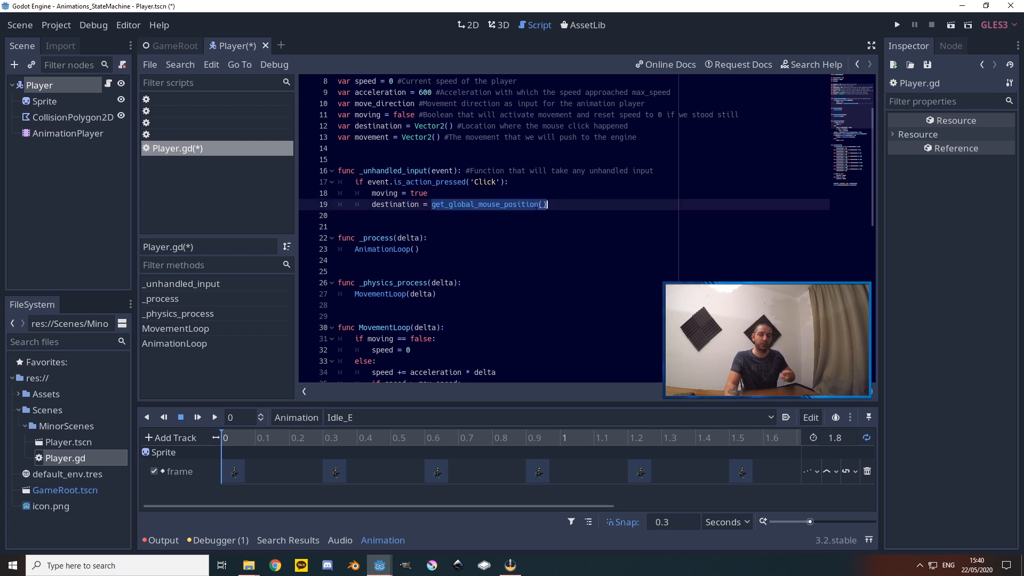
scroll(548, 204, down, 6)
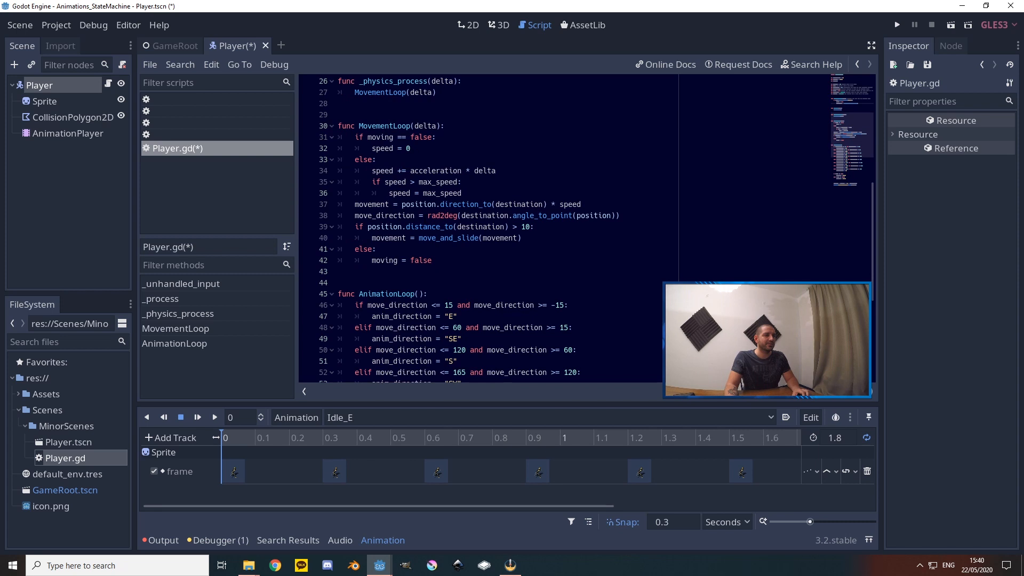
drag(431, 216, 457, 216)
Examine the move_direction angle limits in AnimationLoop that select the "E" and "W" directions
scroll(457, 215, down, 4)
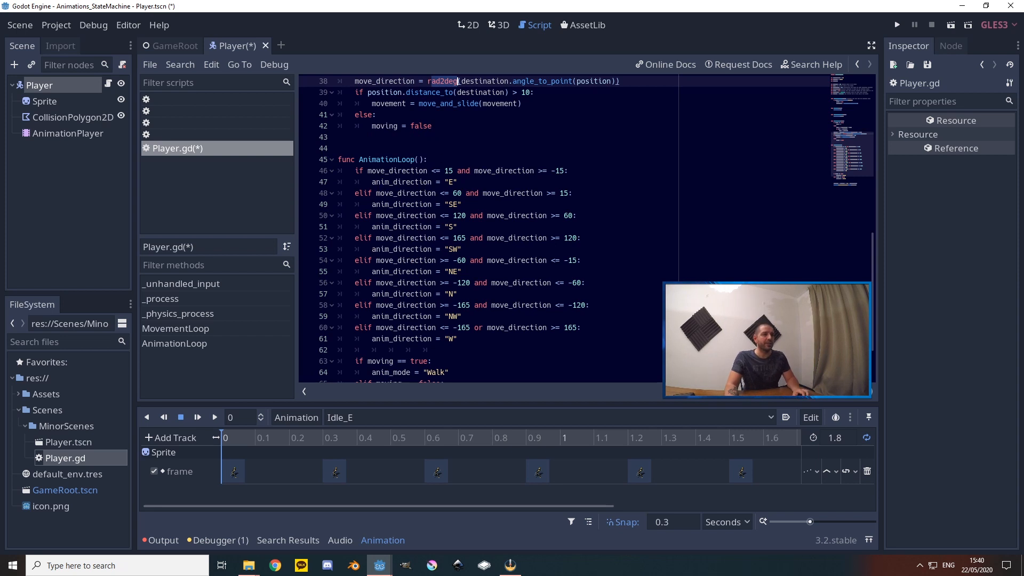
click(447, 170)
double_click(447, 170)
drag(551, 171, 564, 171)
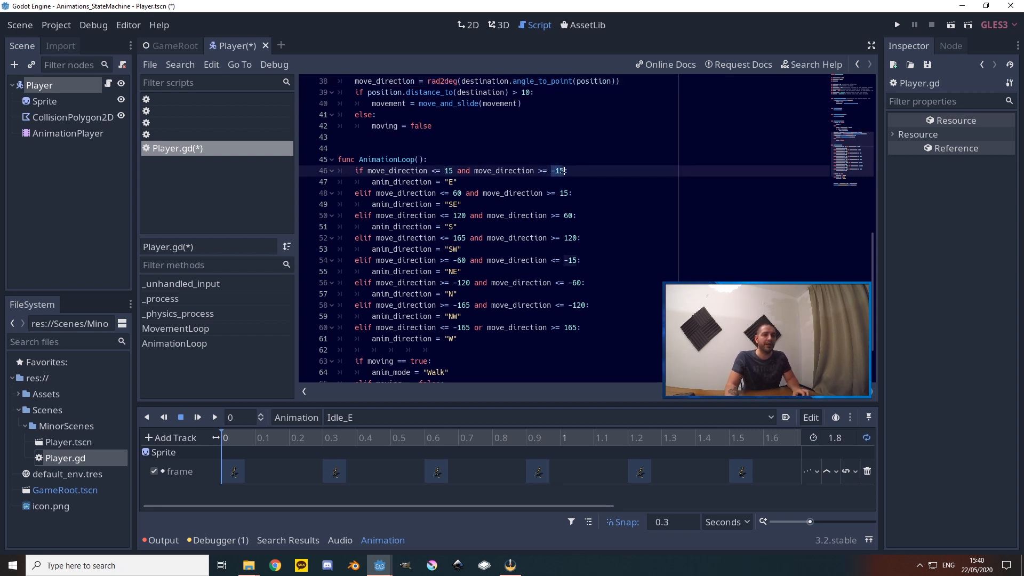
double_click(451, 182)
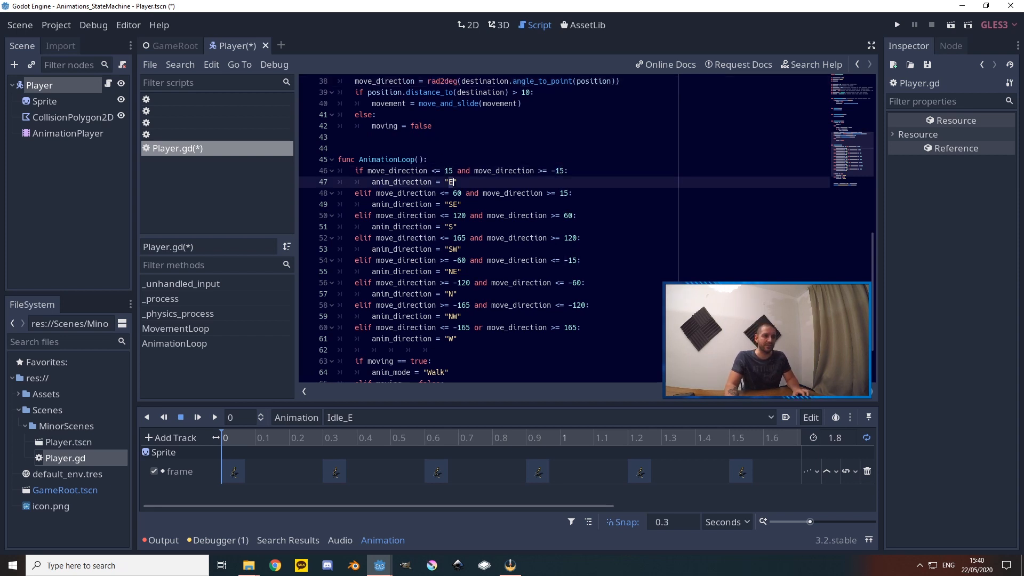
click(459, 327)
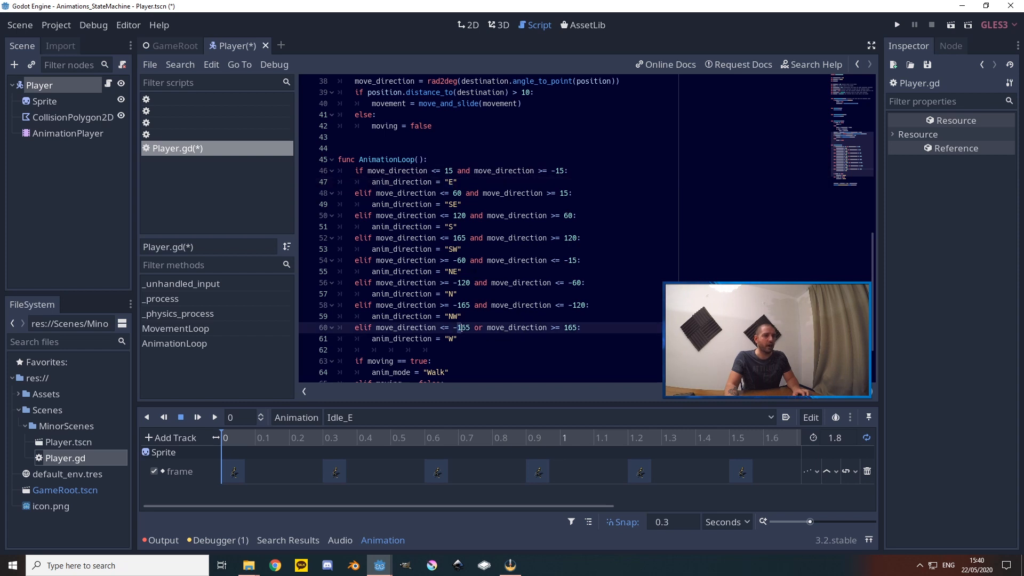
double_click(460, 327)
double_click(571, 328)
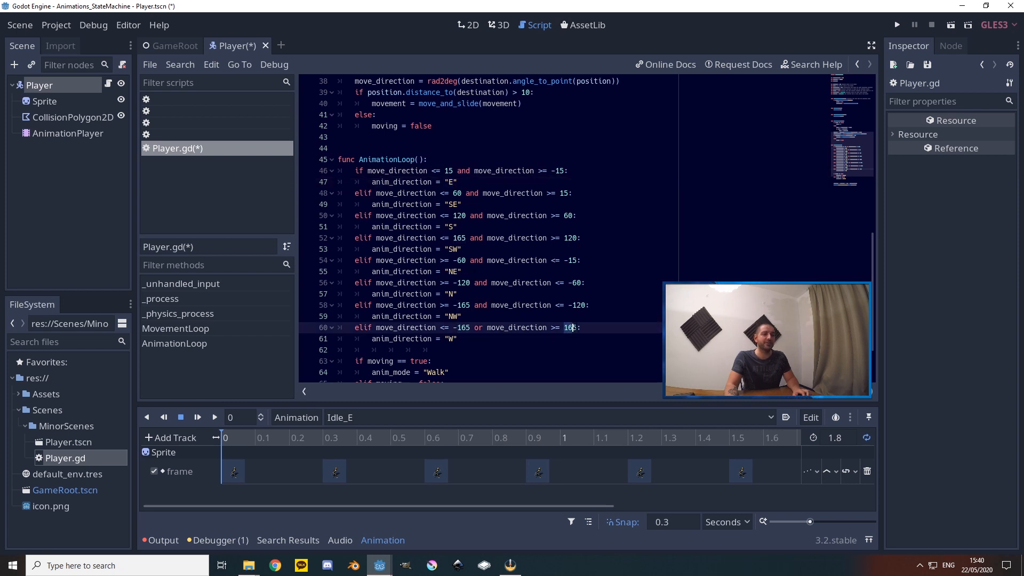
double_click(451, 339)
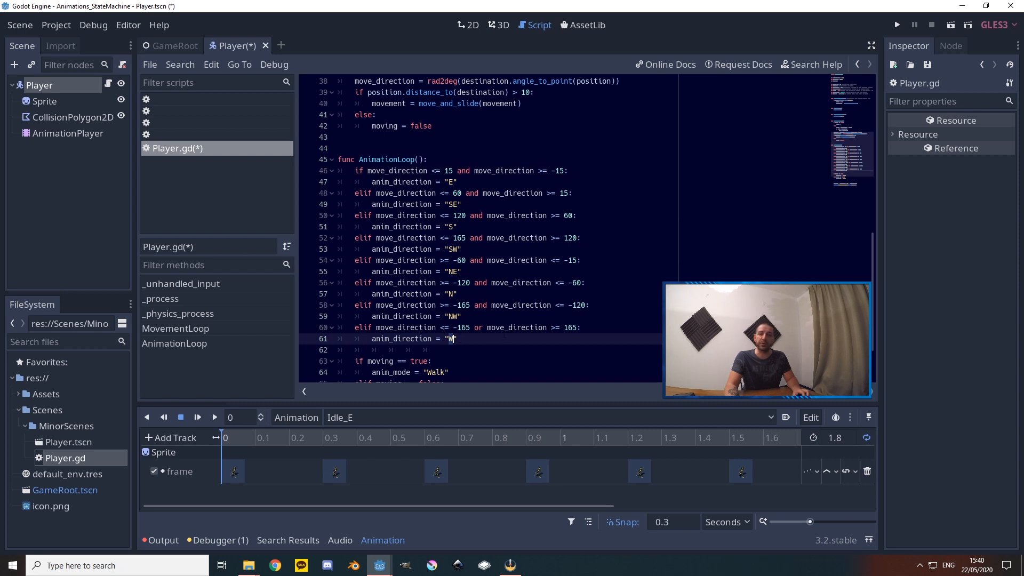
Review the whole if/elif chain in AnimationLoop that maps move_direction ranges to anim_direction values
drag(440, 171, 495, 336)
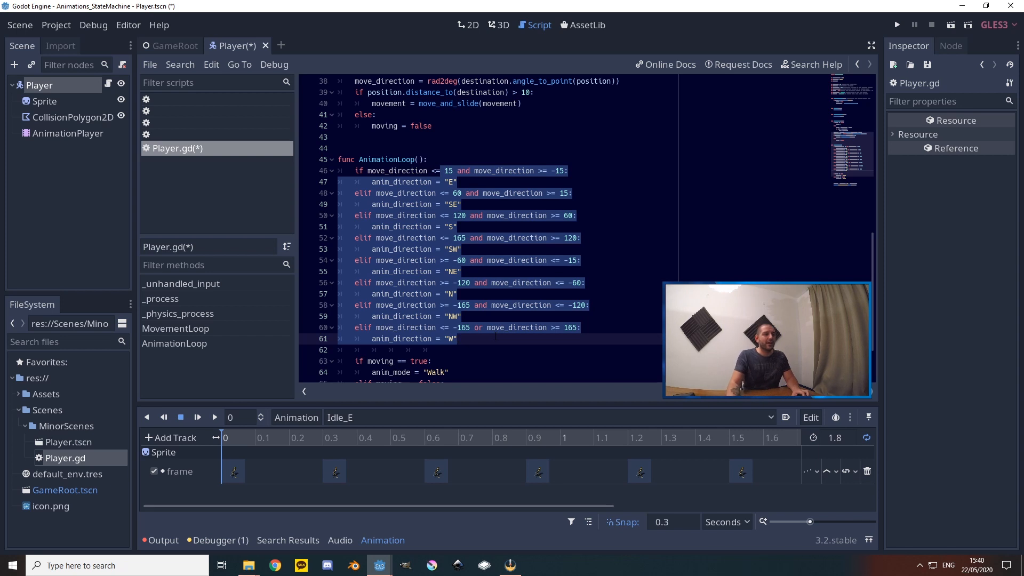
drag(495, 336, 338, 171)
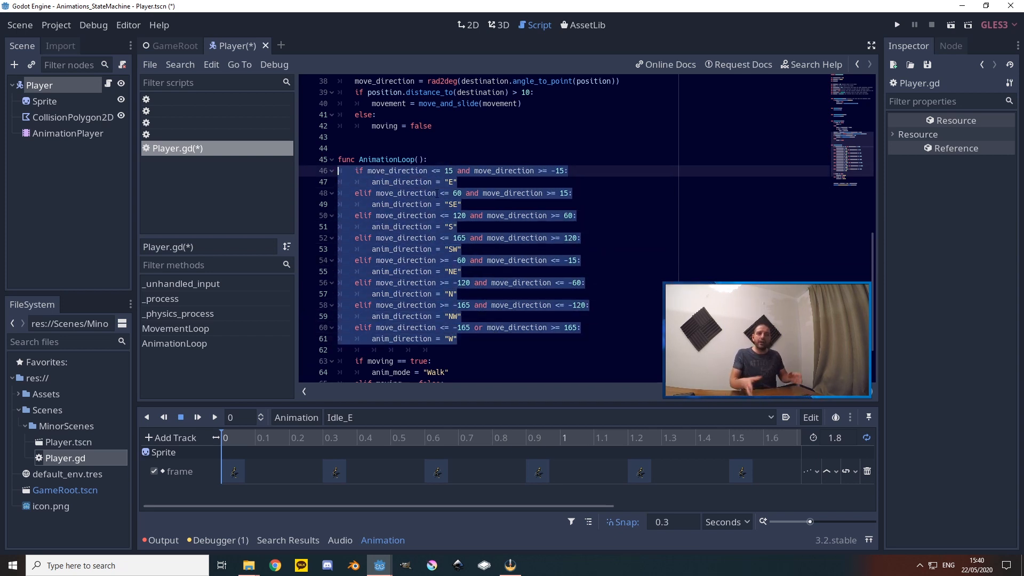
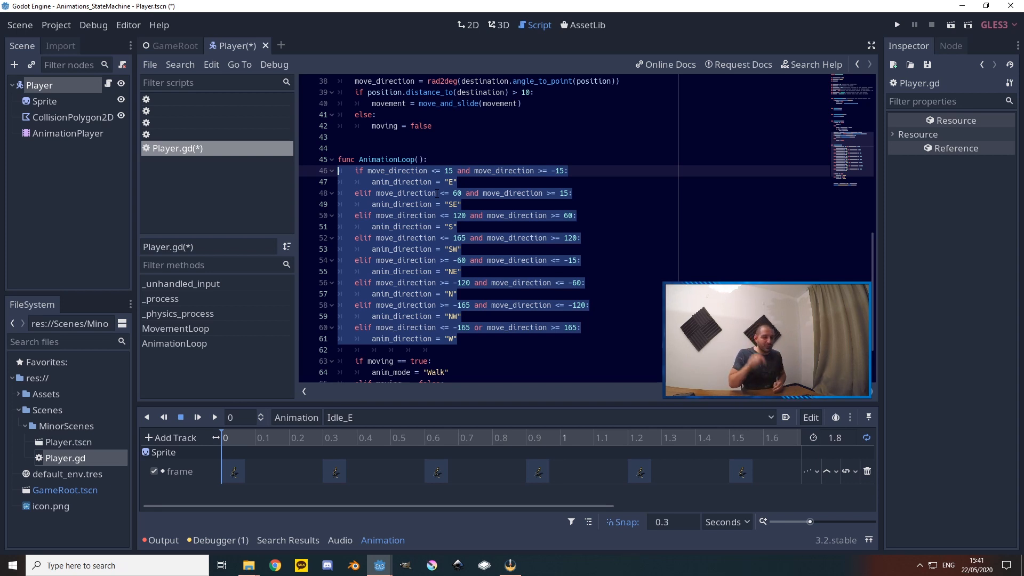
drag(460, 339, 358, 171)
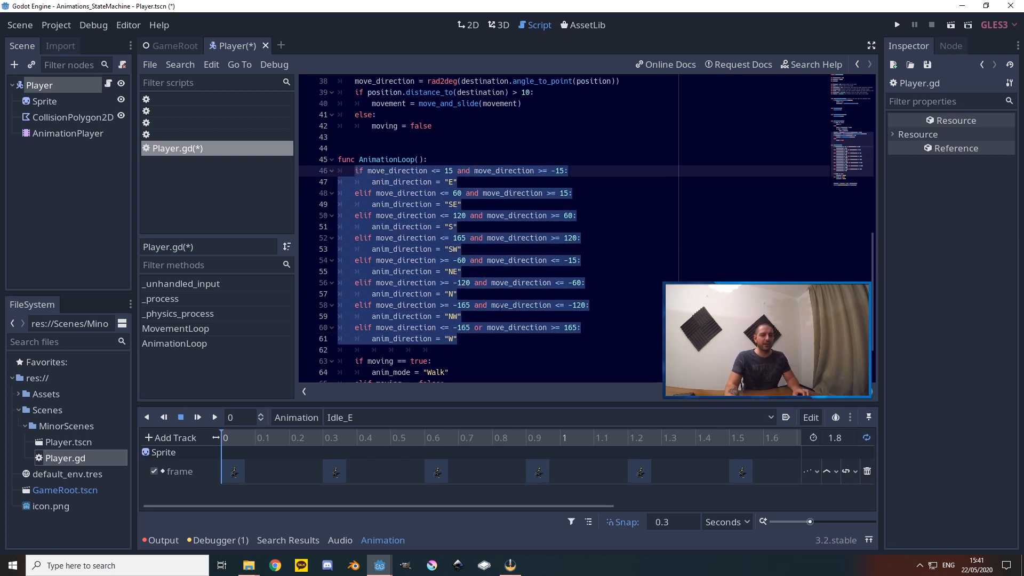
click(485, 339)
scroll(480, 238, down, 2)
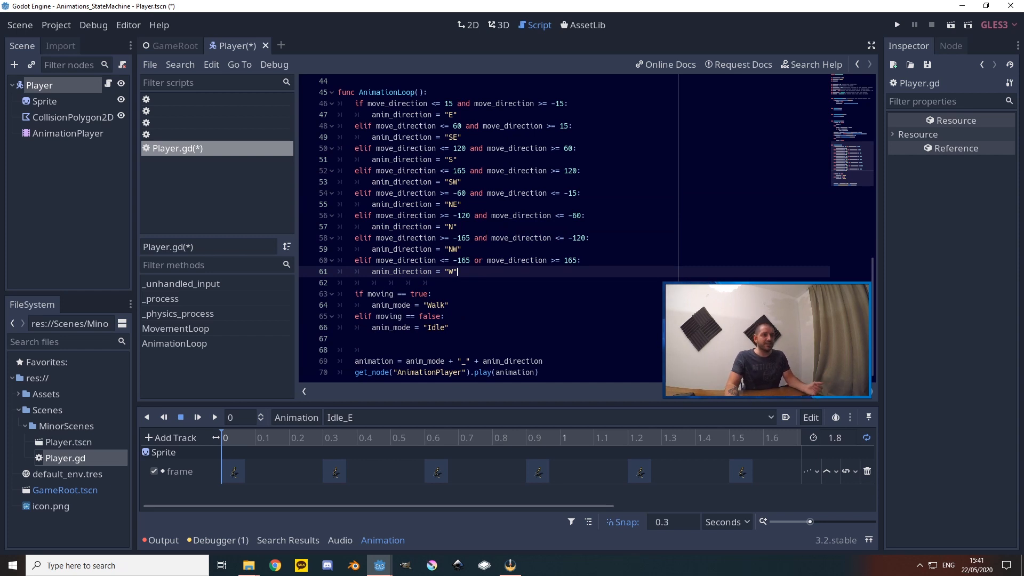
double_click(400, 183)
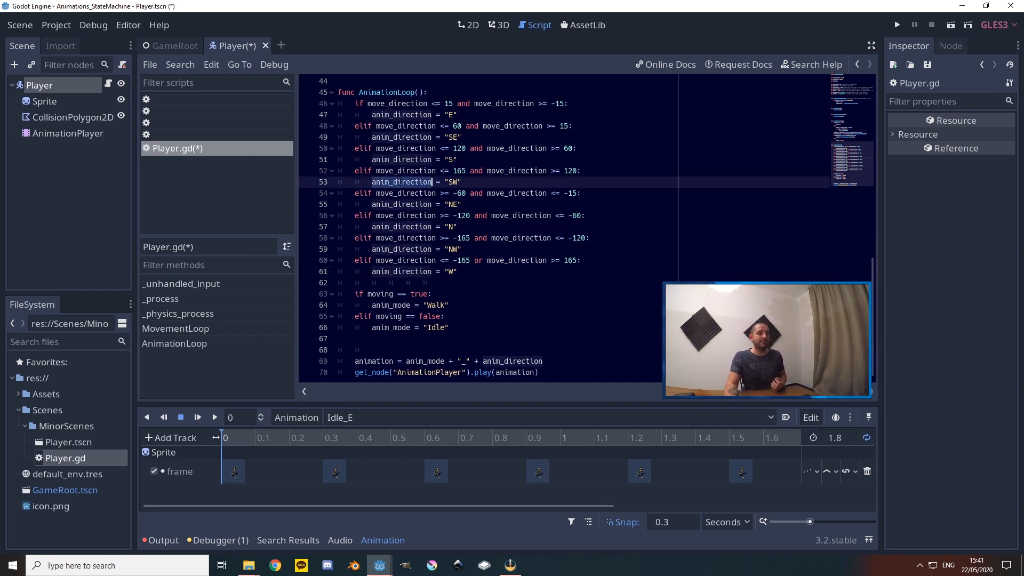
double_click(404, 171)
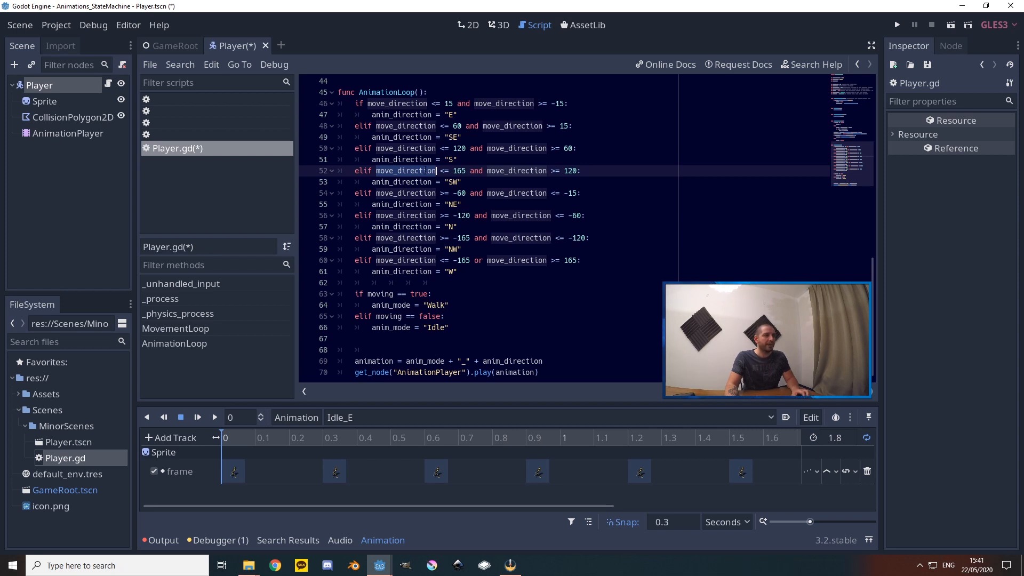
click(424, 171)
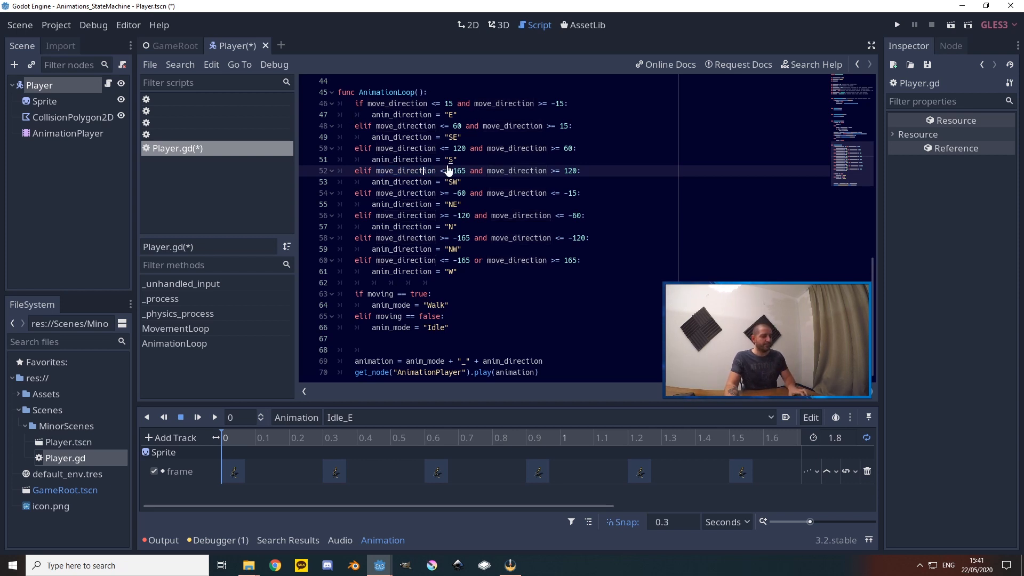
Save the Player scene and its script, and switch to the GameRoot scene with its root node selected
key(ctrl+s)
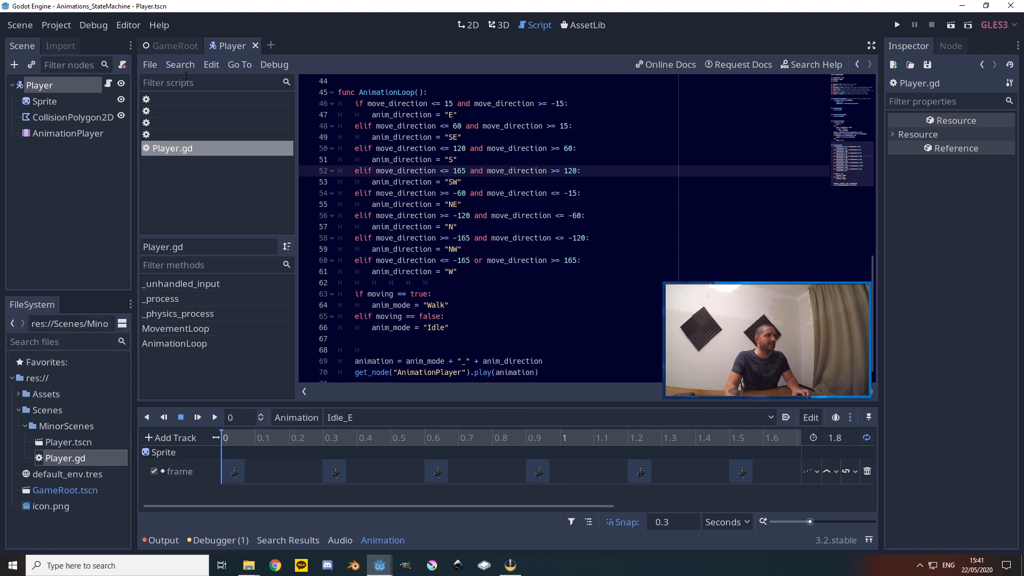
click(175, 45)
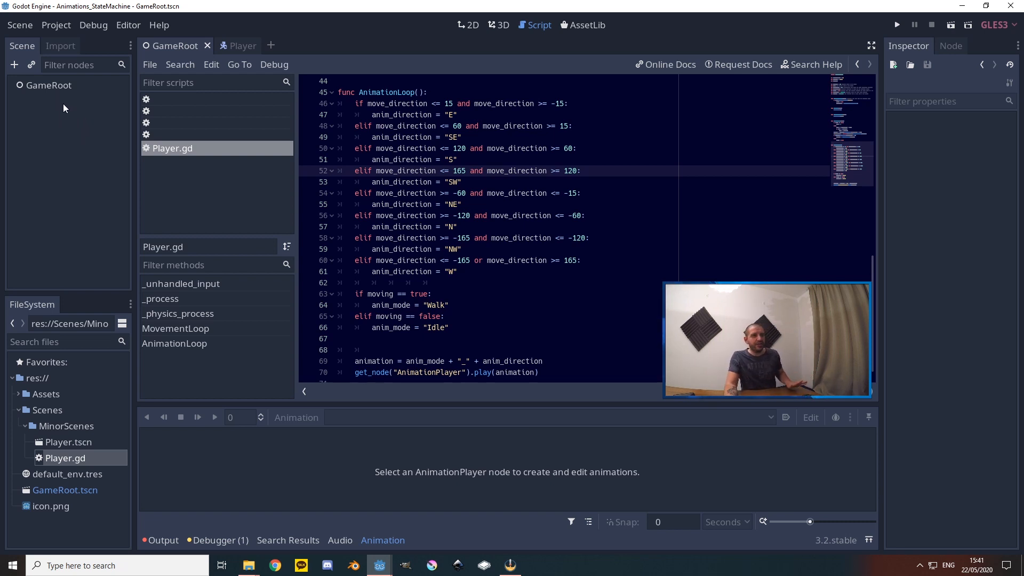
click(53, 85)
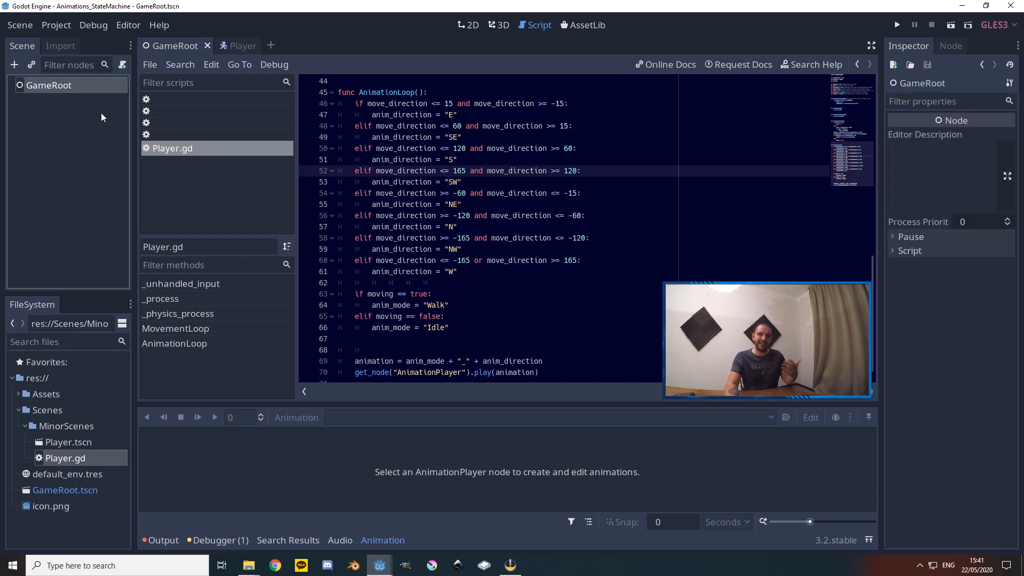
Check which scene is set as Main Scene in the project's Application Run settings
click(56, 25)
click(63, 40)
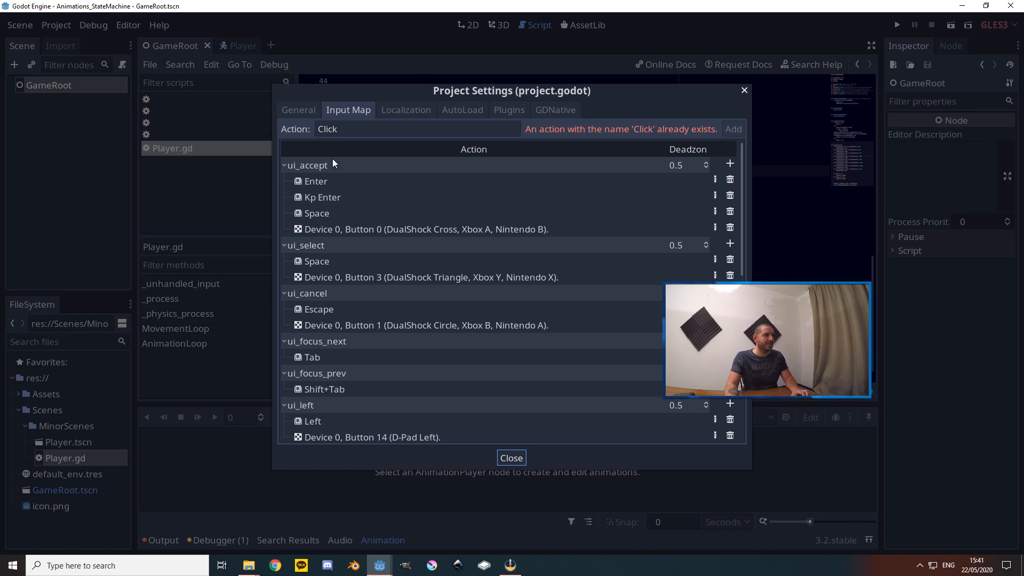
click(295, 108)
click(304, 182)
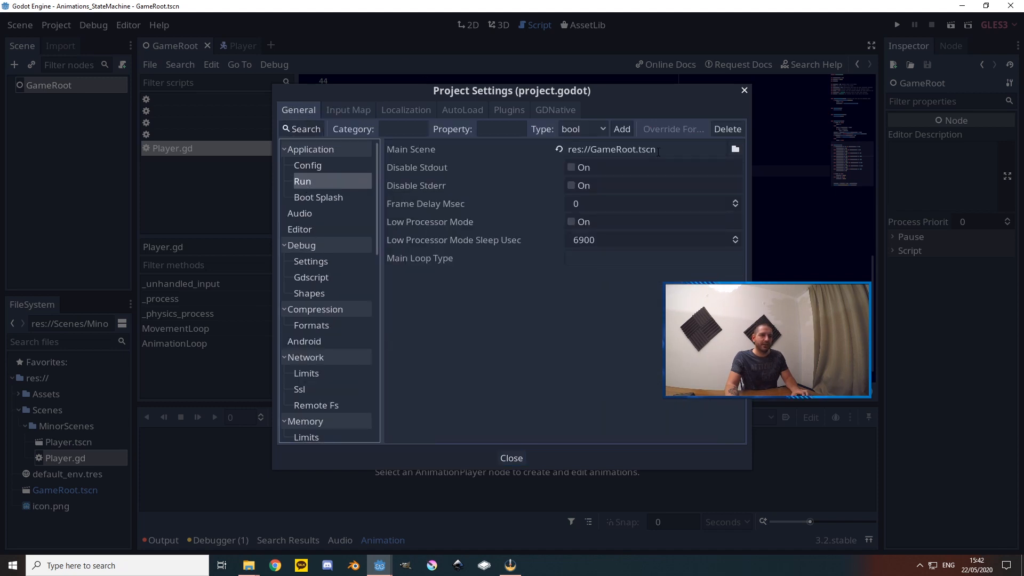
click(743, 91)
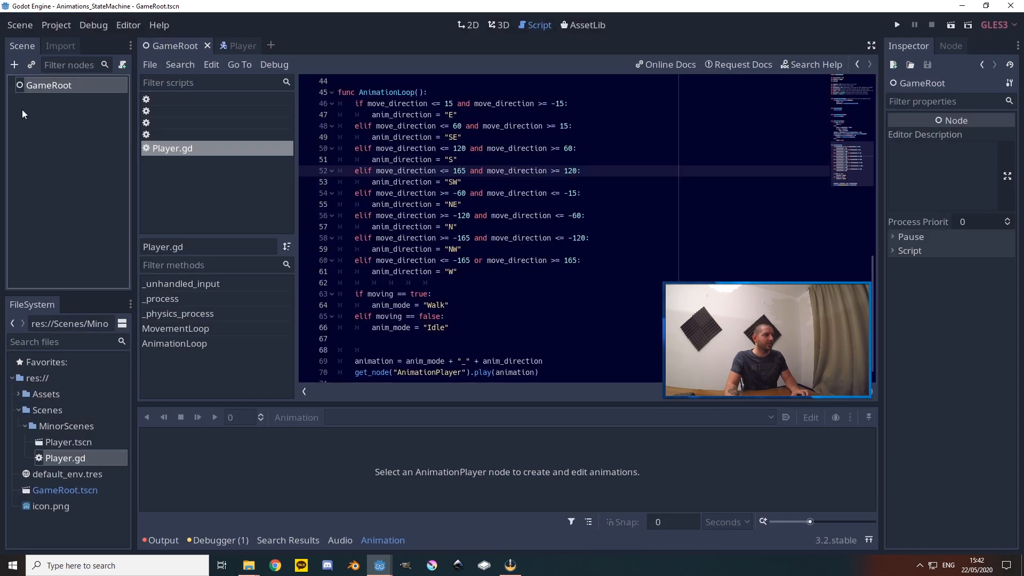
right_click(43, 88)
click(72, 98)
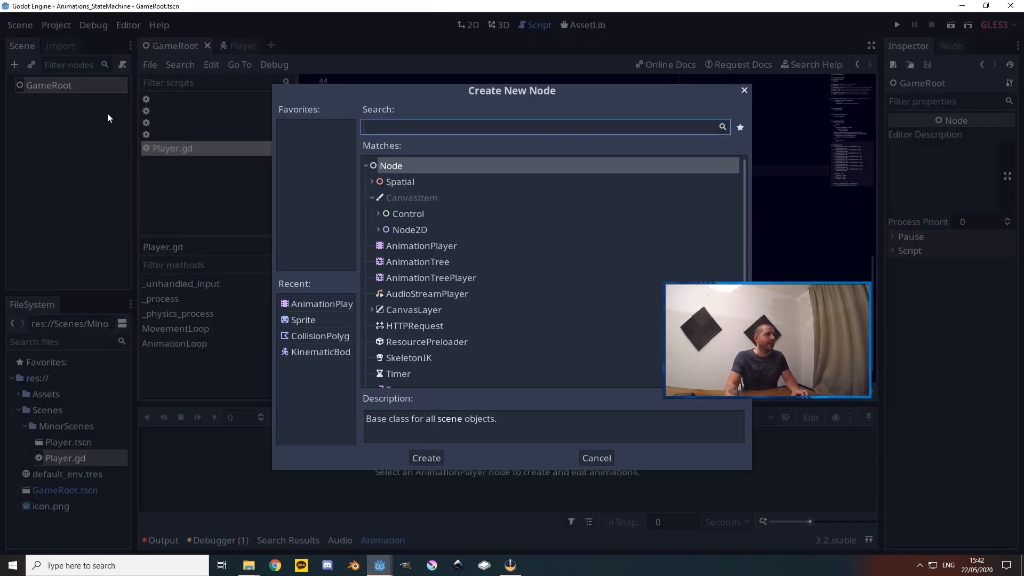
click(596, 458)
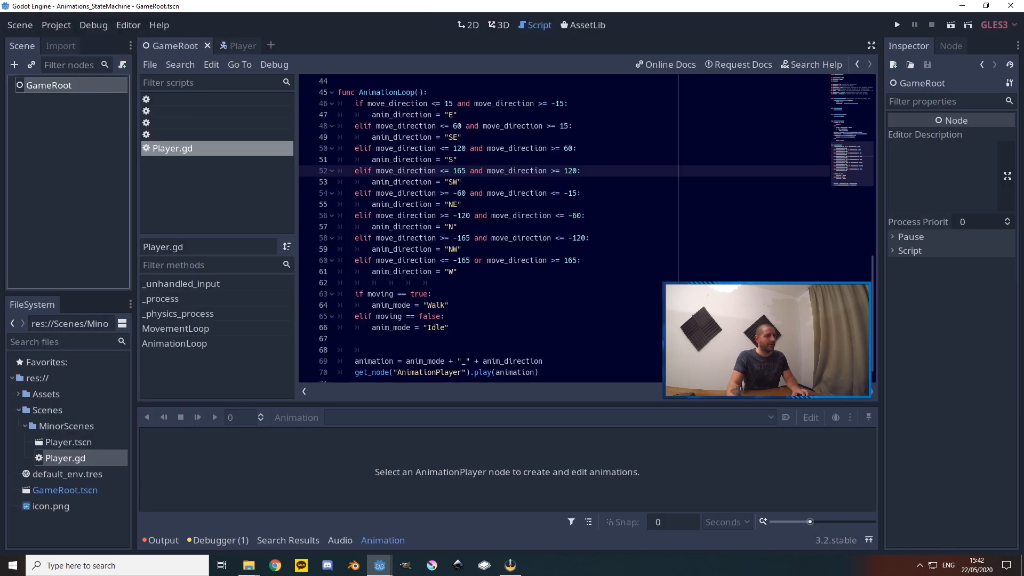
Instance Scenes/MinorScenes/Player.tscn under GameRoot and place it about 550 px right of and 270 px below the origin
right_click(53, 87)
click(100, 112)
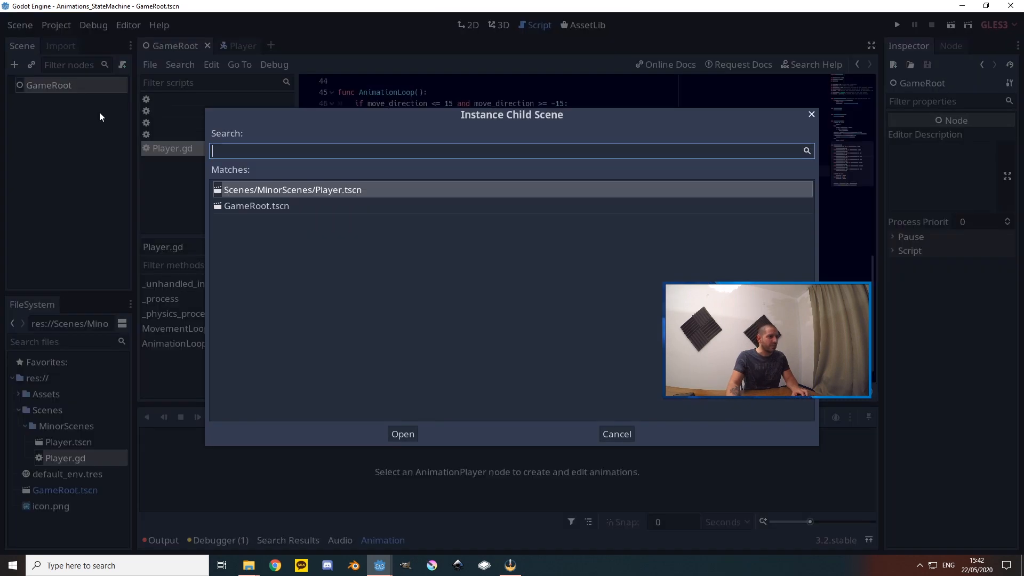
click(377, 191)
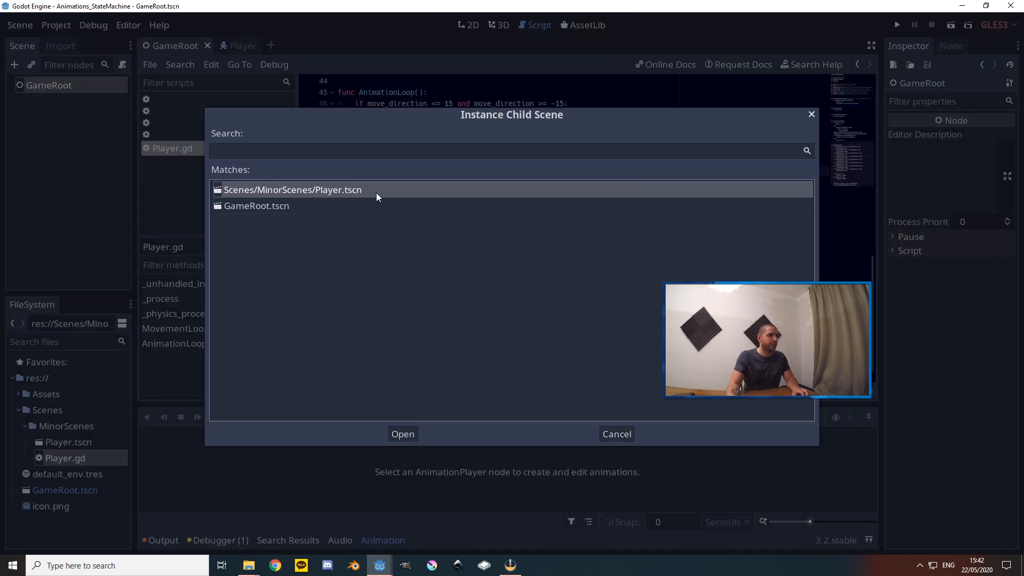
click(407, 434)
drag(226, 136, 524, 276)
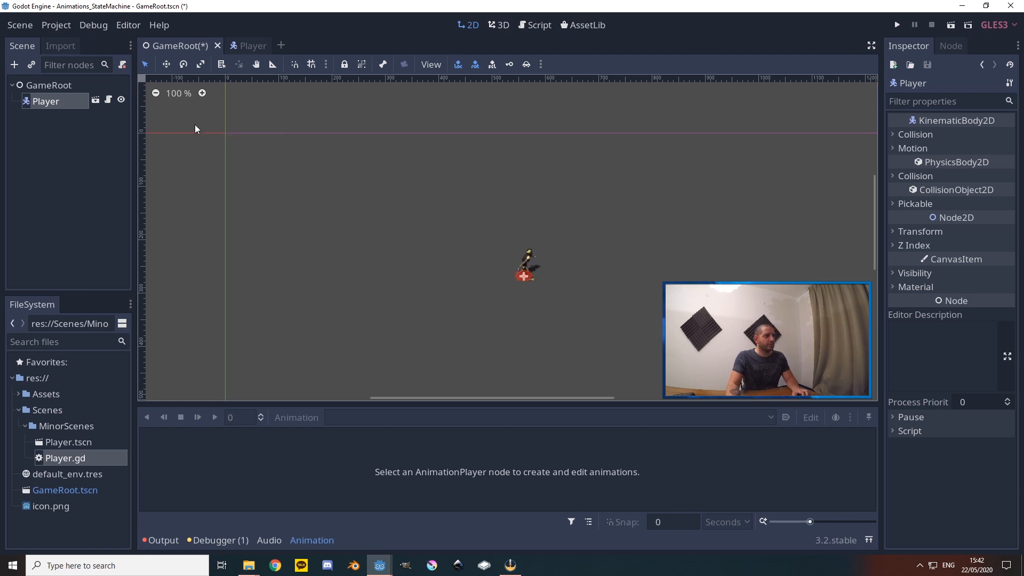
Run the project and send the player to points all around the game window to test its movement and directional animations
click(897, 26)
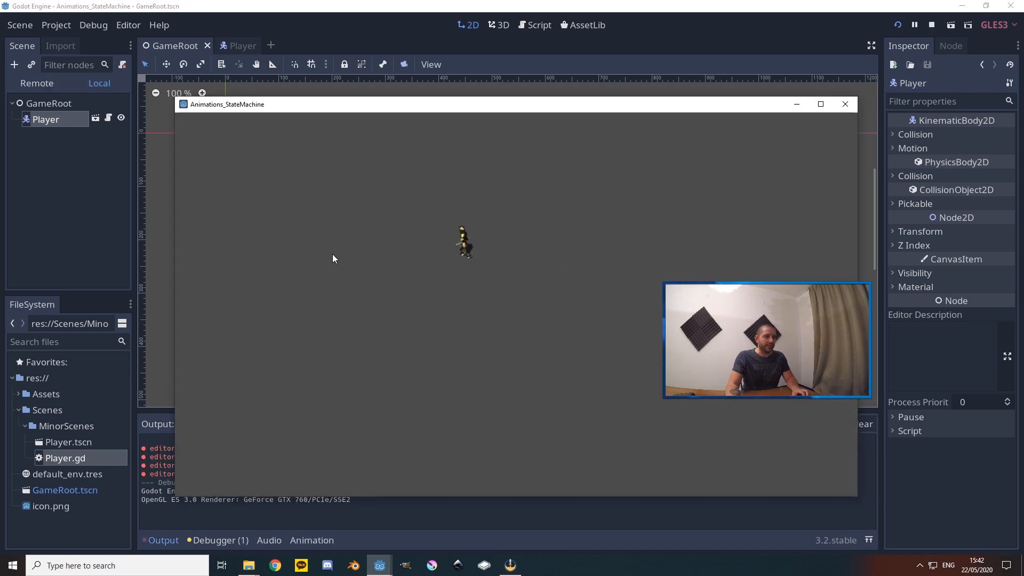
key(Left)
key(Down)
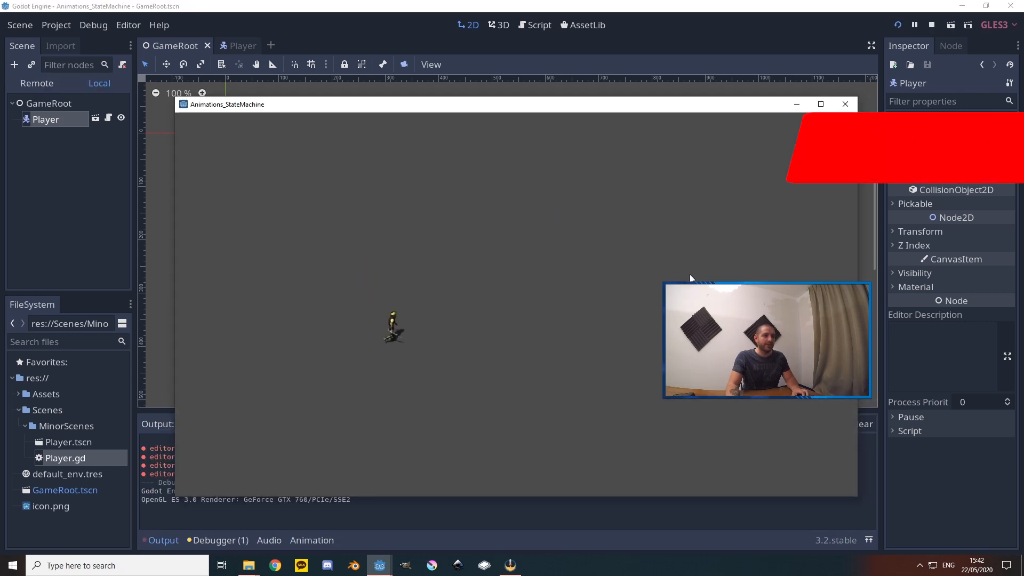
key(Right)
key(Up)
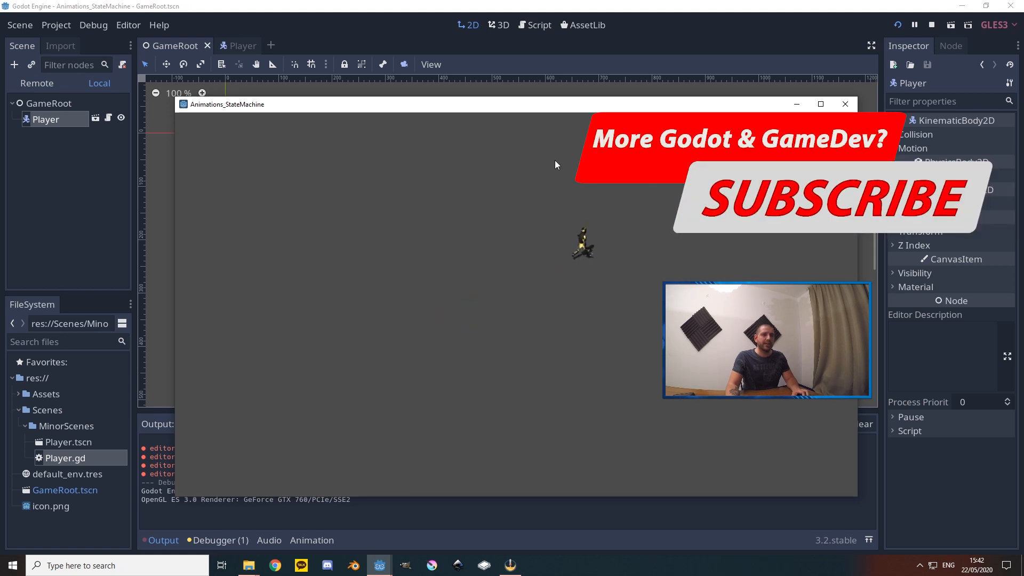
click(482, 245)
click(378, 406)
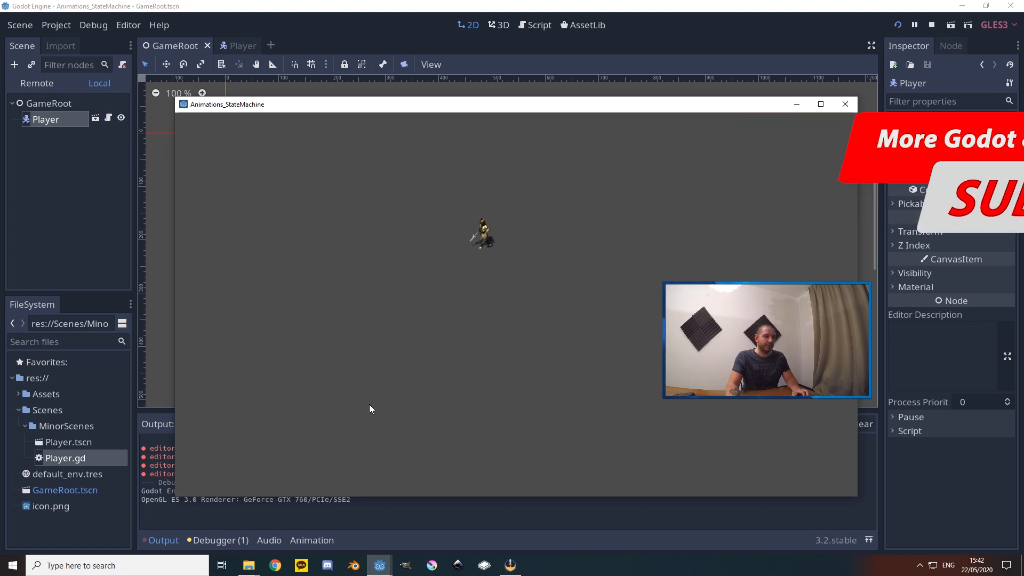
click(283, 396)
click(446, 456)
click(639, 409)
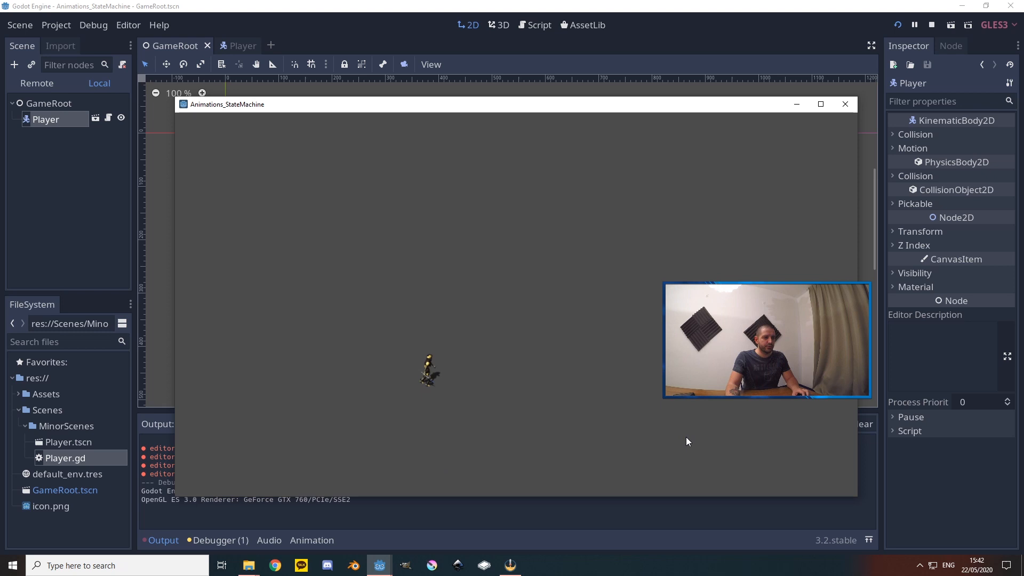
click(683, 470)
click(762, 371)
click(744, 307)
click(670, 271)
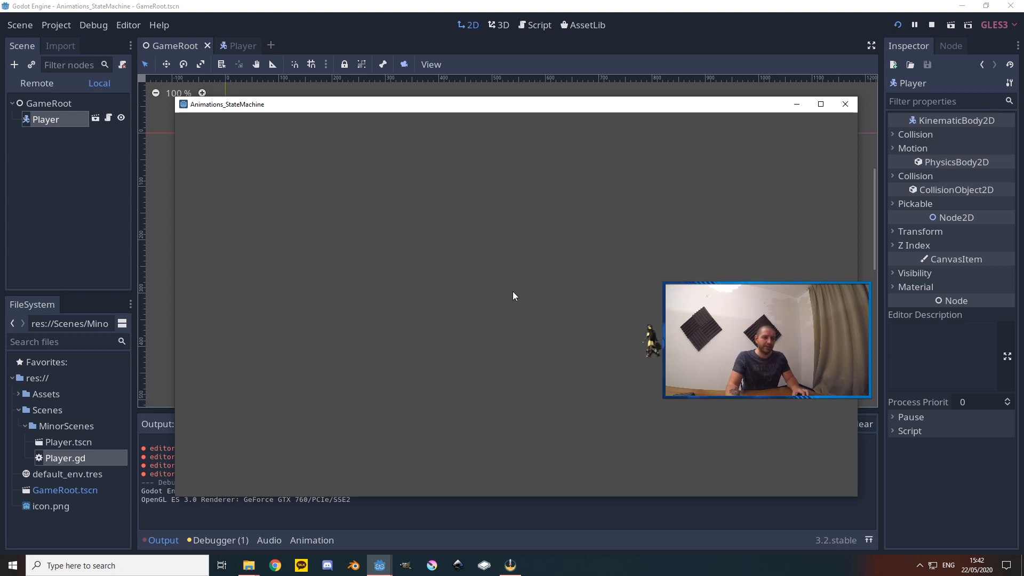
click(513, 291)
click(445, 365)
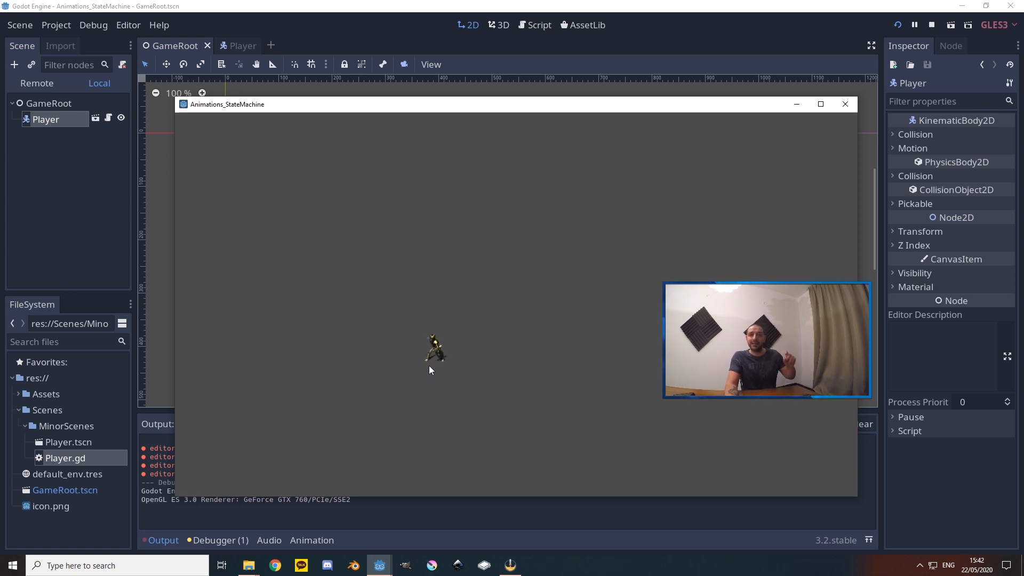
click(484, 380)
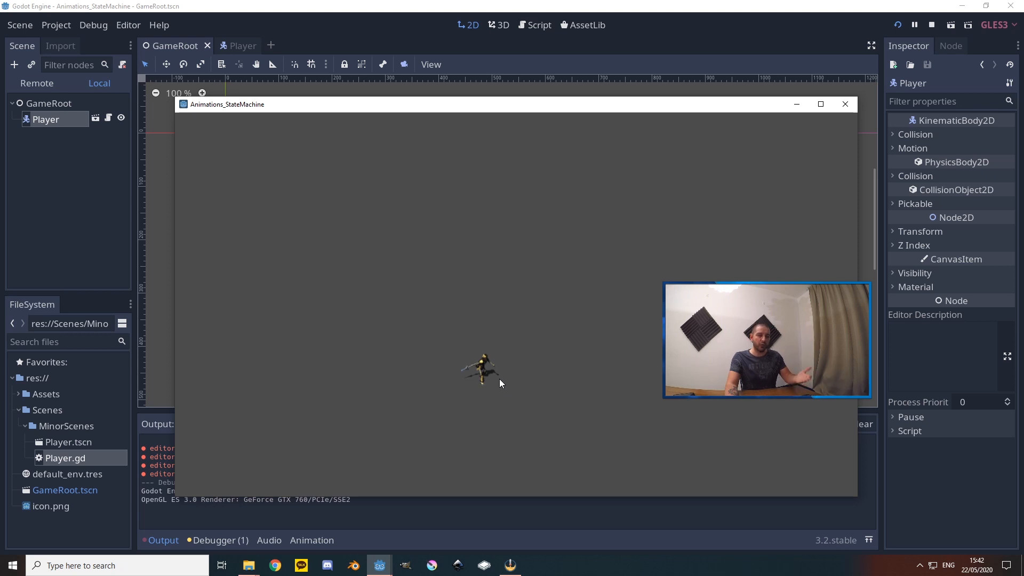
click(518, 343)
click(474, 338)
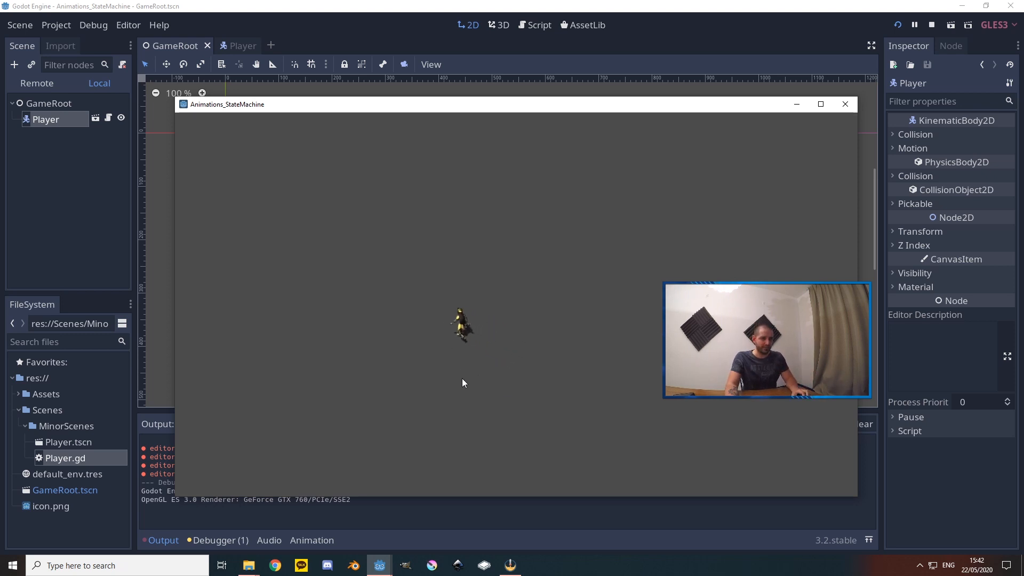
click(389, 391)
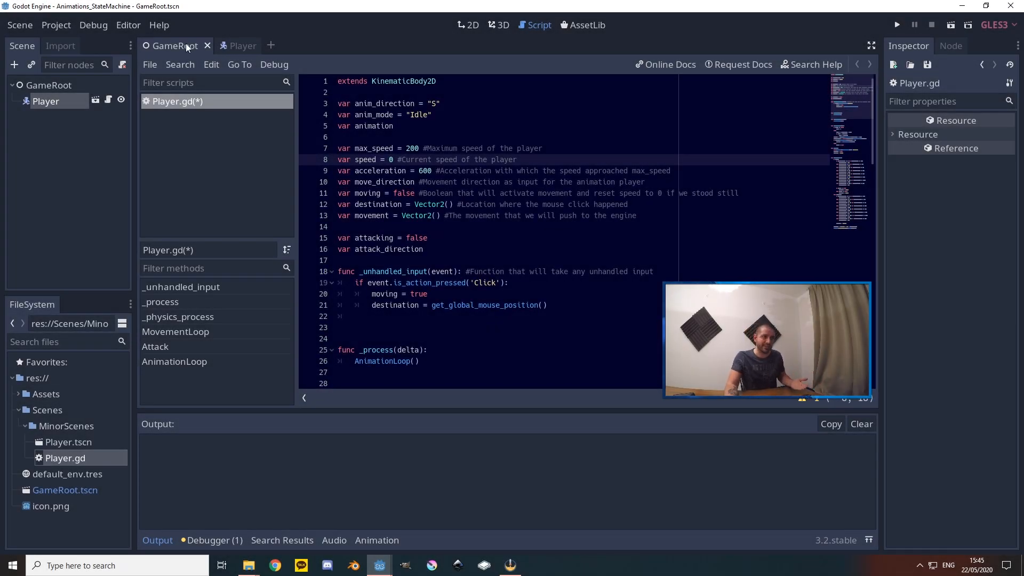
Check the Attack action and its mouse button assignment in the project's Input Map settings
click(56, 25)
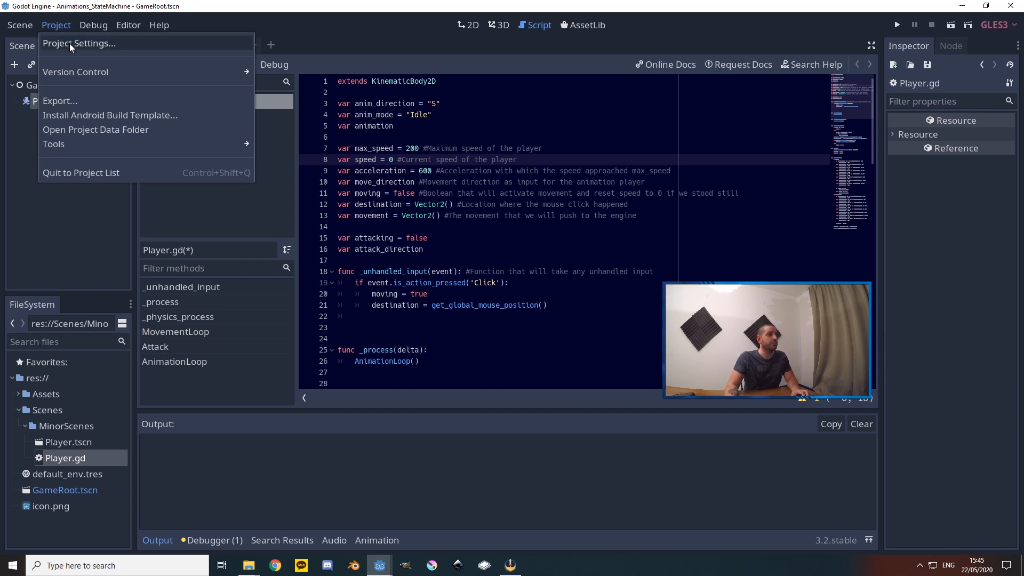
click(69, 43)
click(356, 128)
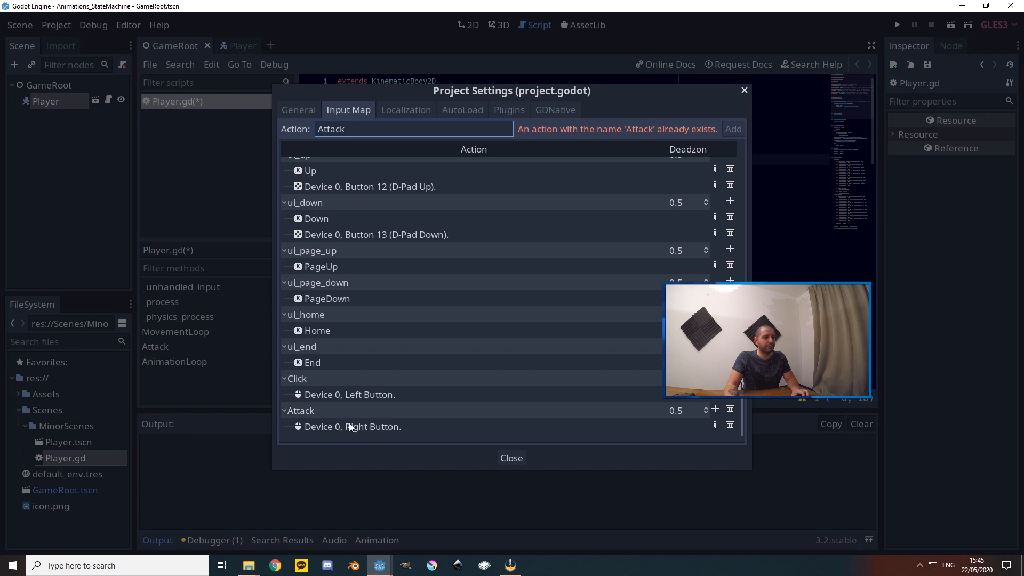
click(513, 460)
Compare the attacking and attack_direction variables with the moving and move_direction declarations in Player.gd
drag(424, 249, 322, 237)
drag(355, 193, 420, 193)
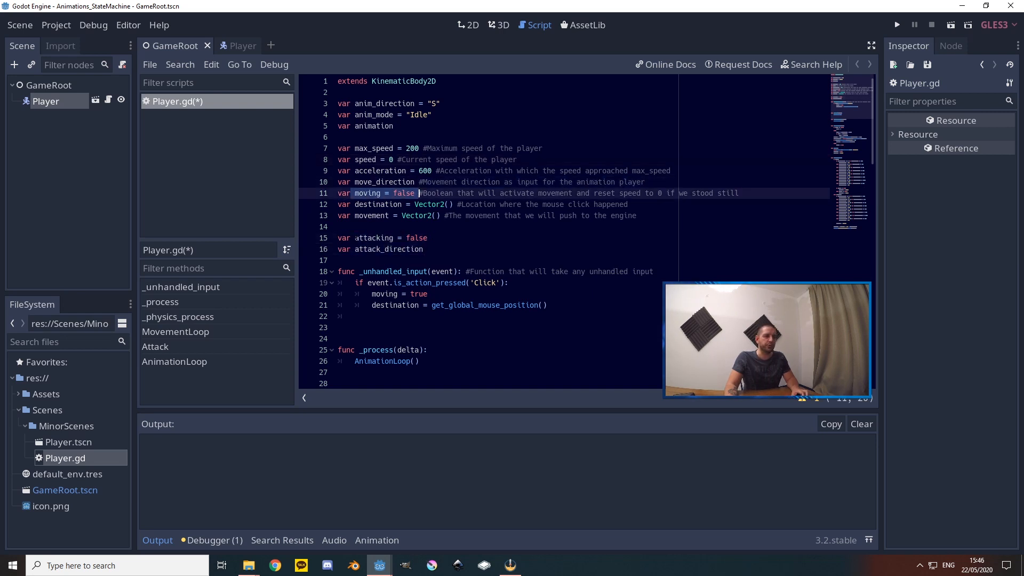
drag(354, 238, 427, 238)
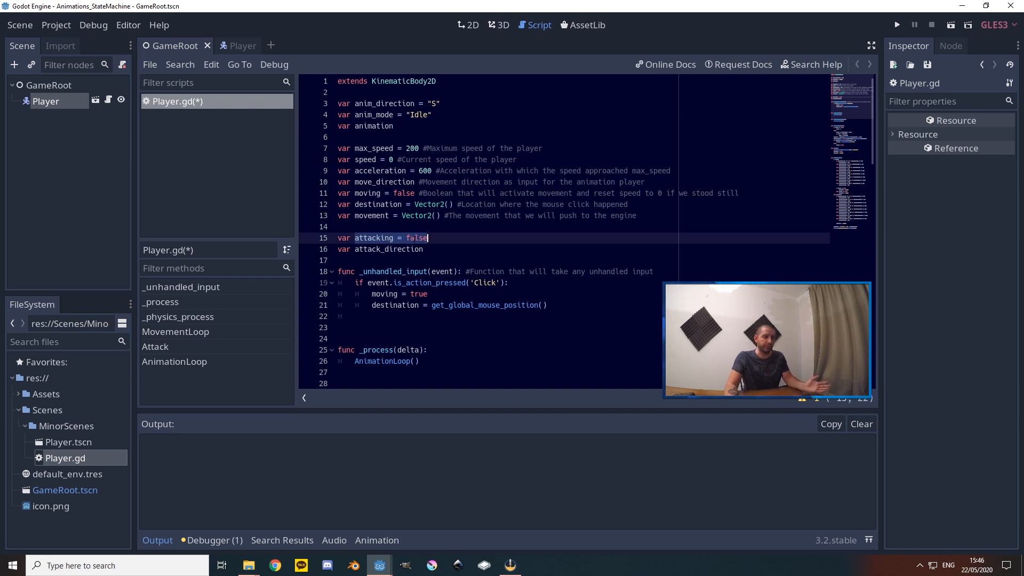
double_click(384, 182)
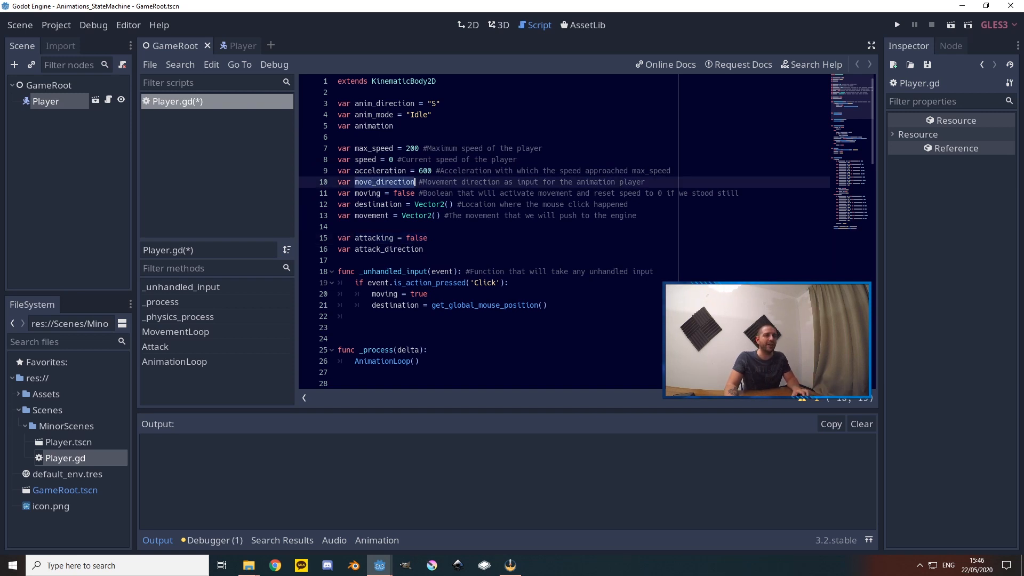
double_click(400, 249)
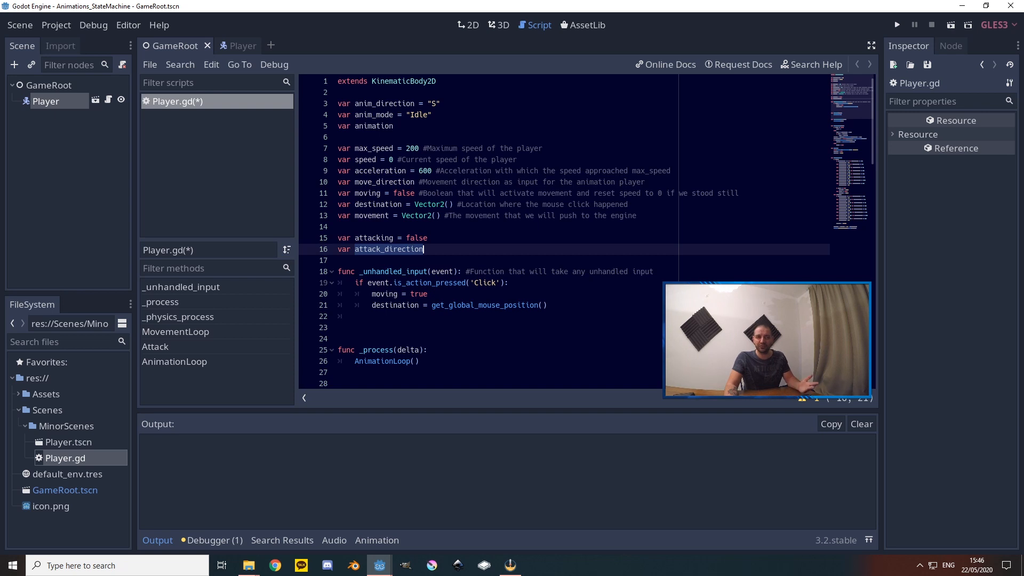
Paste an elif 'Attack' branch into _unhandled_input that sets moving false and attacking true, computes attack_direction from the mouse angle and calls Attack()
click(566, 308)
key(Return)
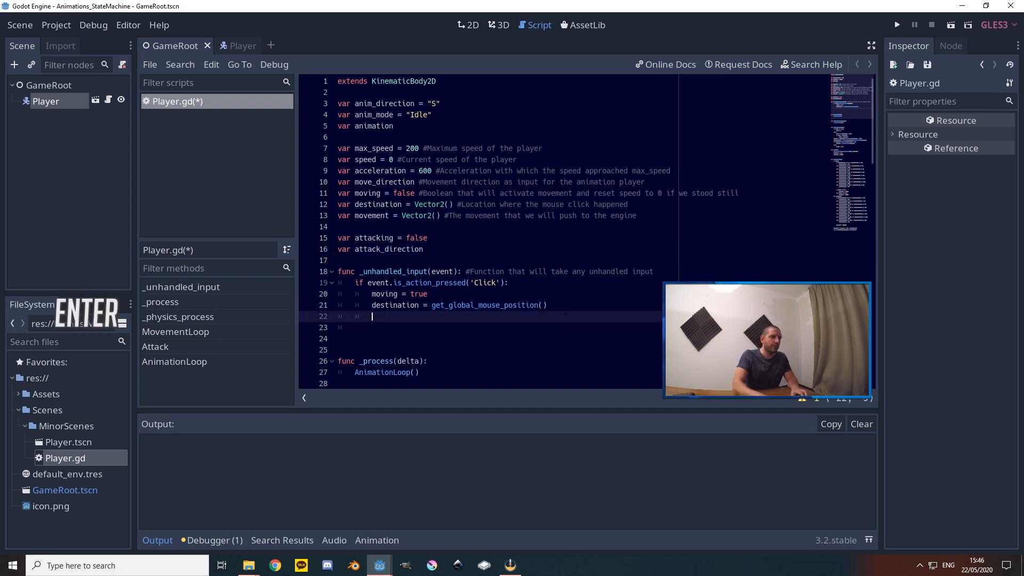
key(BackSpace)
key(ctrl+v)
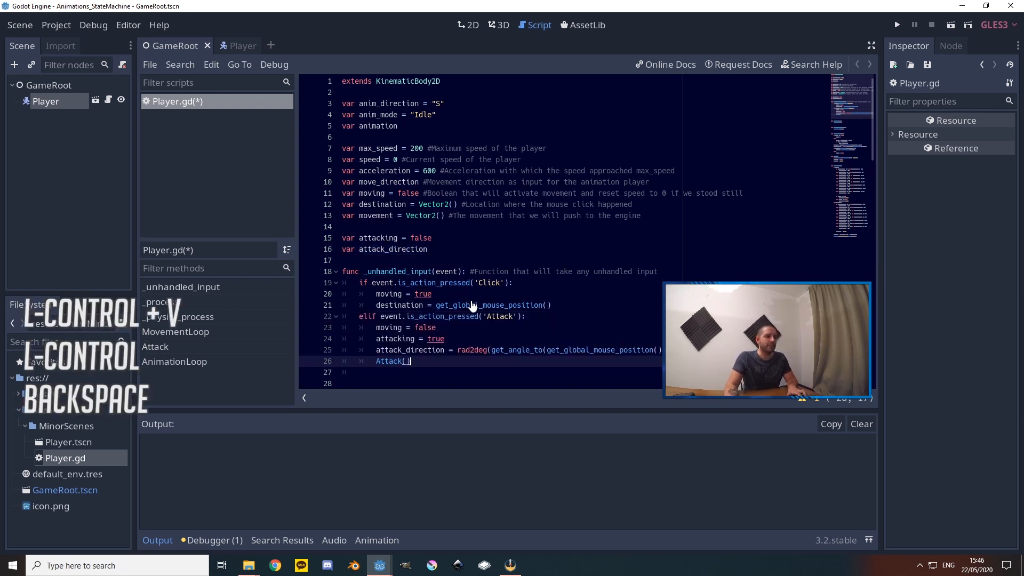
Review the 'Click' and 'Attack' branches of _unhandled_input, including the moving and attacking flags, attack_direction calculation and Attack() call
scroll(486, 216, down, 2)
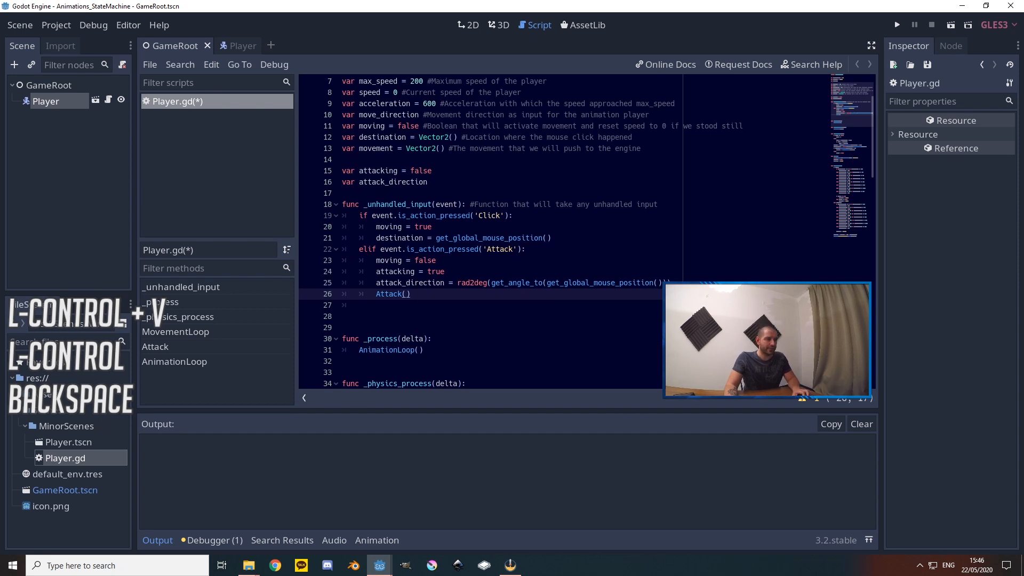
click(487, 215)
double_click(487, 216)
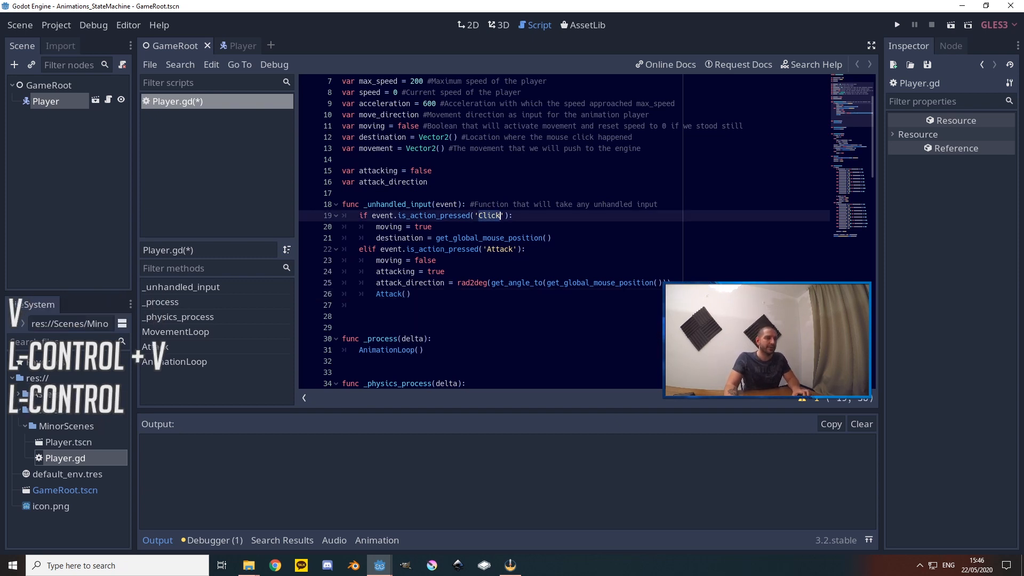
double_click(502, 250)
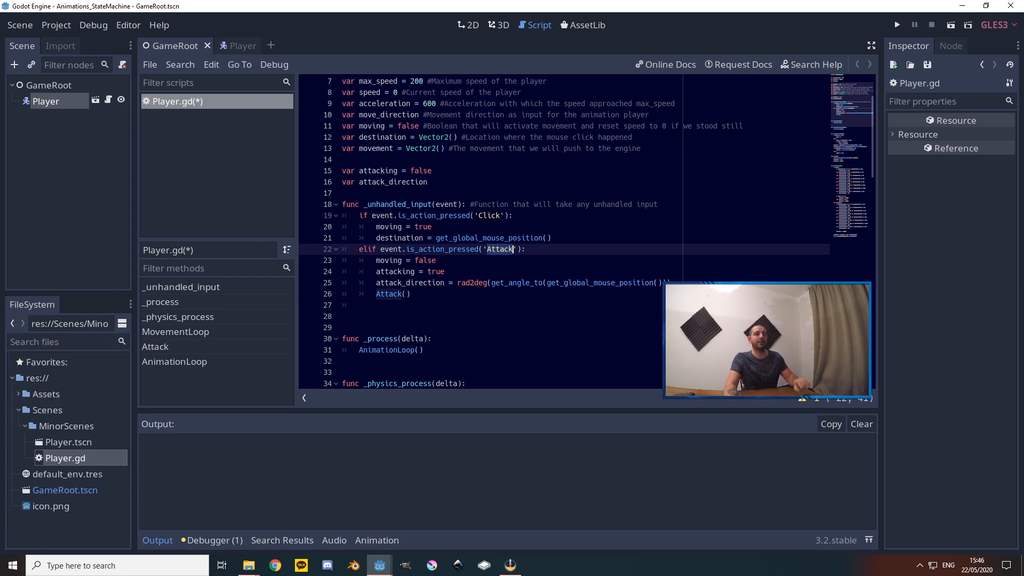
click(432, 260)
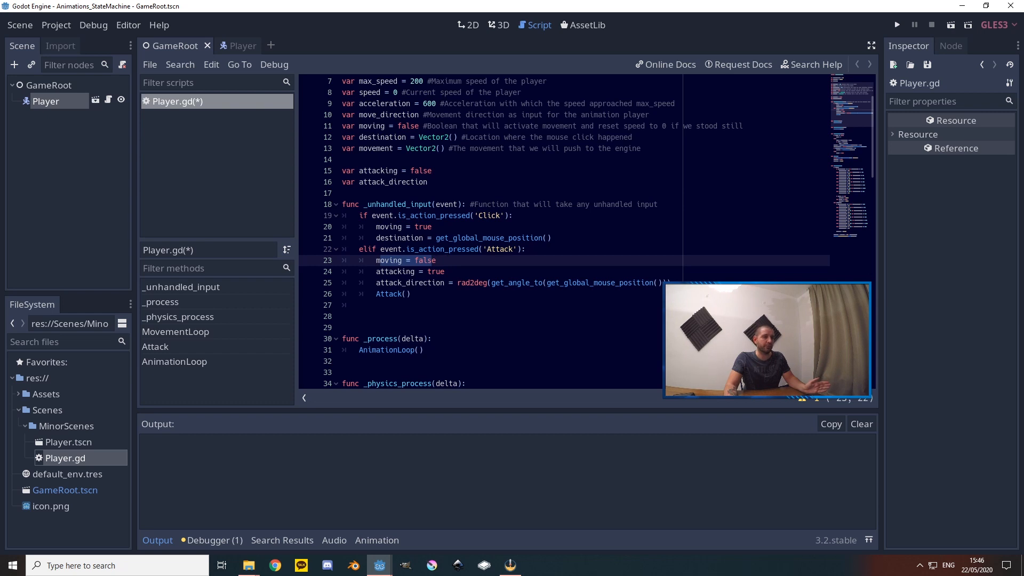
drag(388, 271, 343, 283)
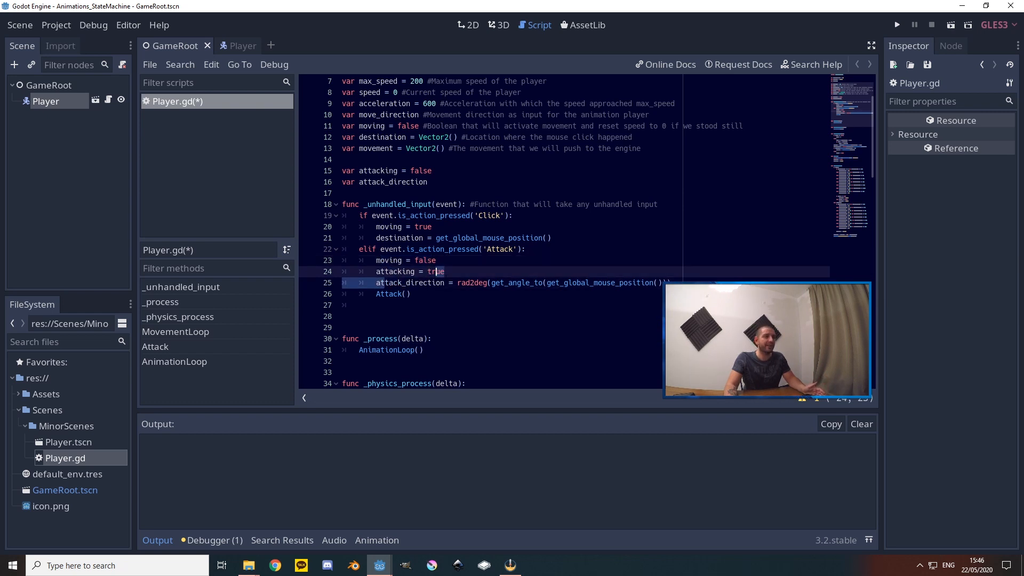
double_click(486, 282)
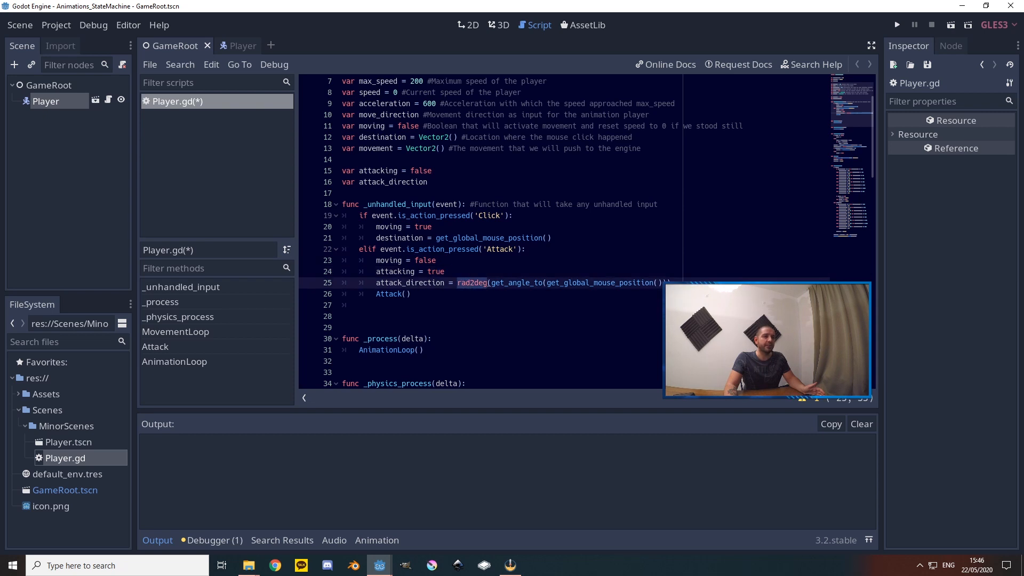
double_click(517, 282)
double_click(600, 282)
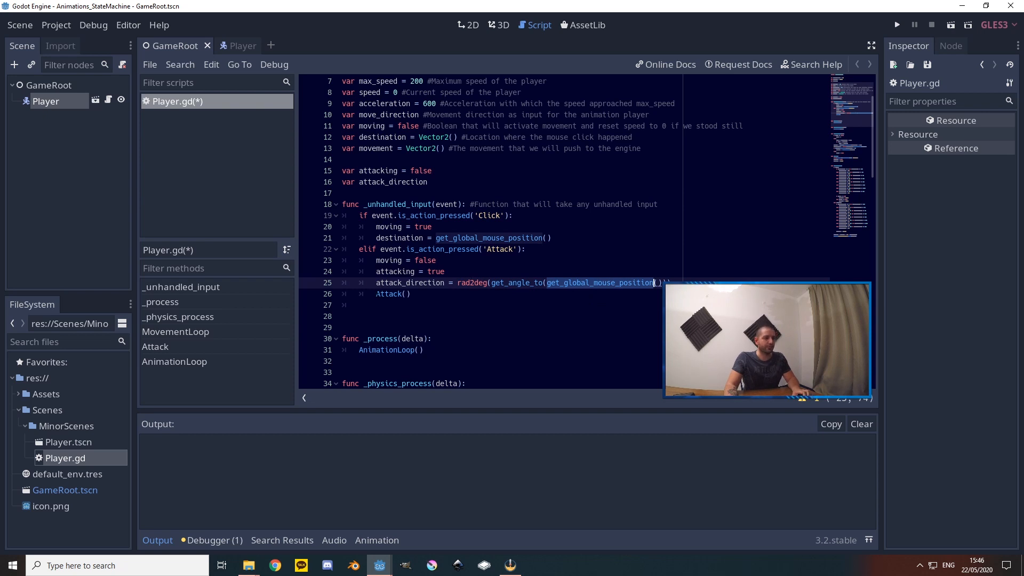
drag(376, 294, 410, 294)
Examine the Attack function's 0.4-second timer yield and its resets of attacking and anim_mode
scroll(480, 232, down, 12)
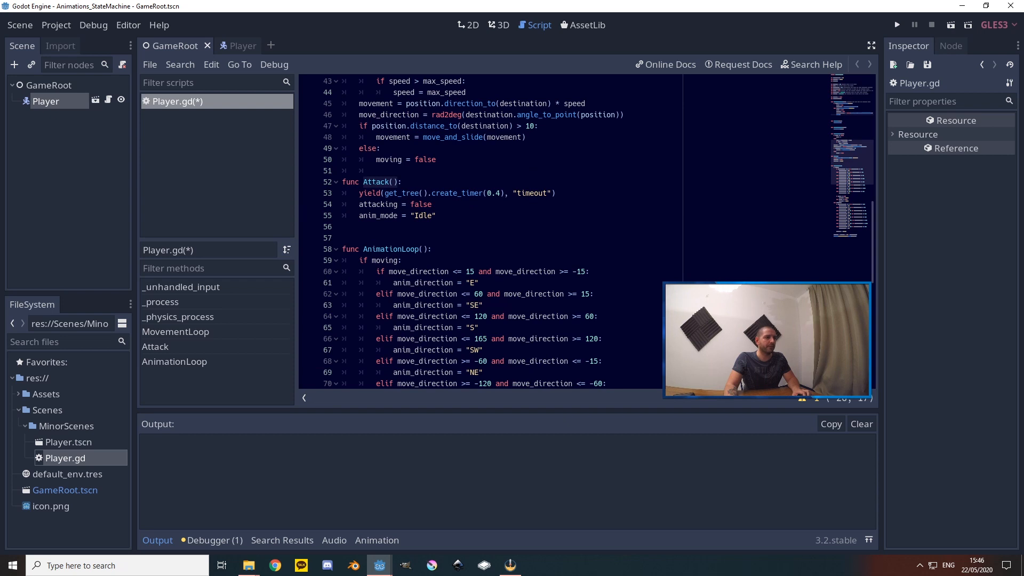
drag(358, 193, 556, 193)
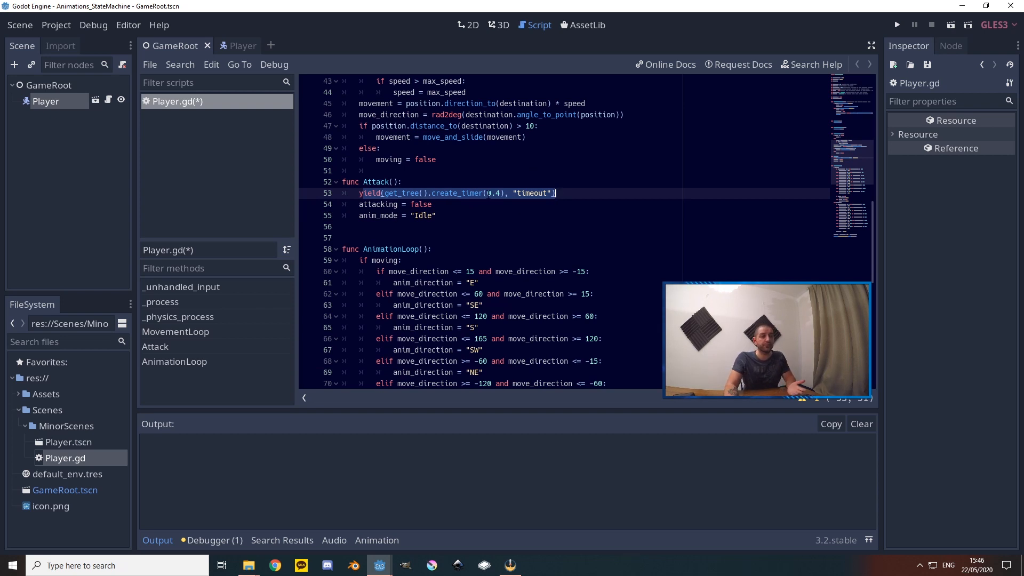
double_click(515, 193)
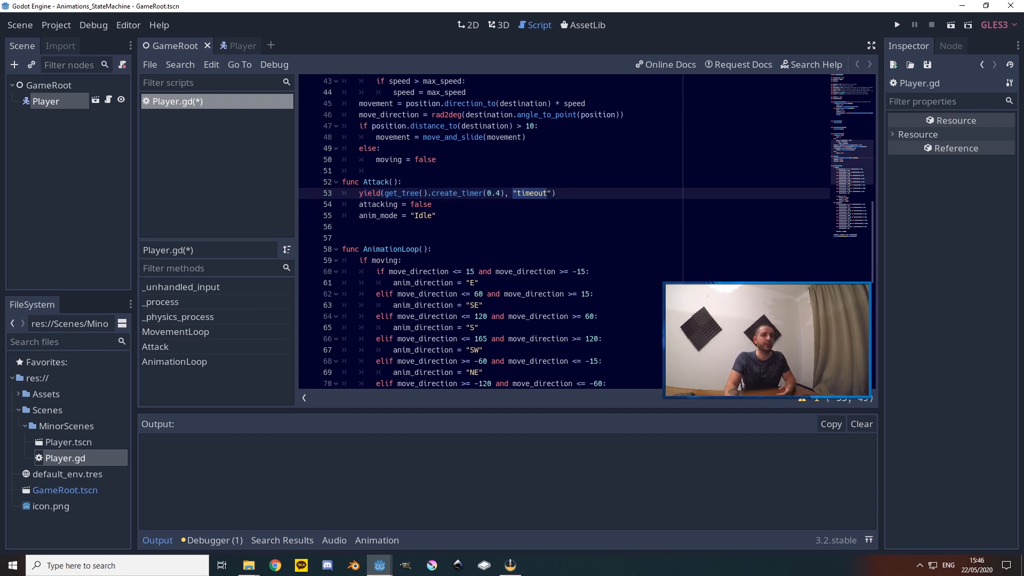
drag(368, 204, 419, 205)
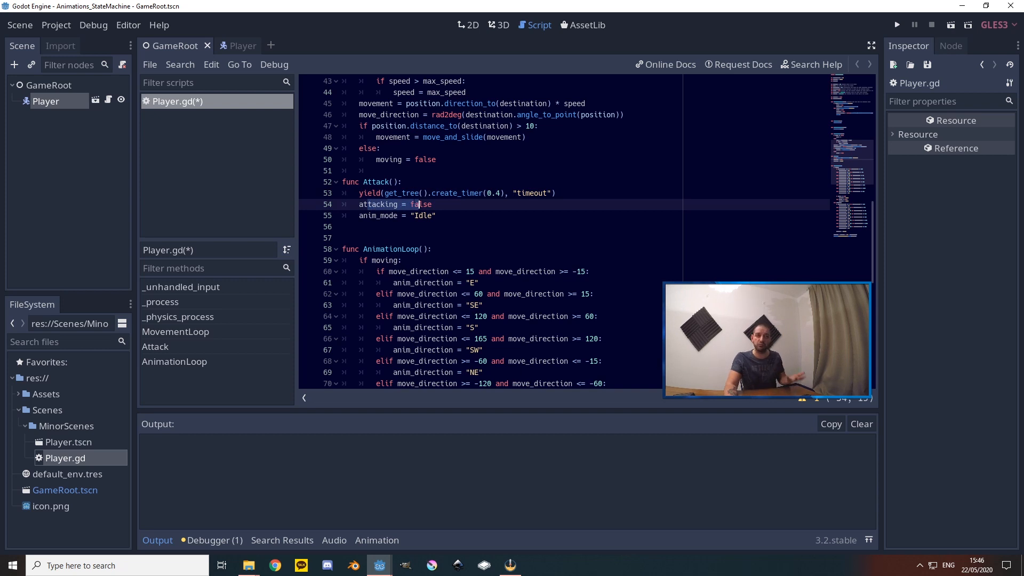
double_click(376, 215)
double_click(425, 215)
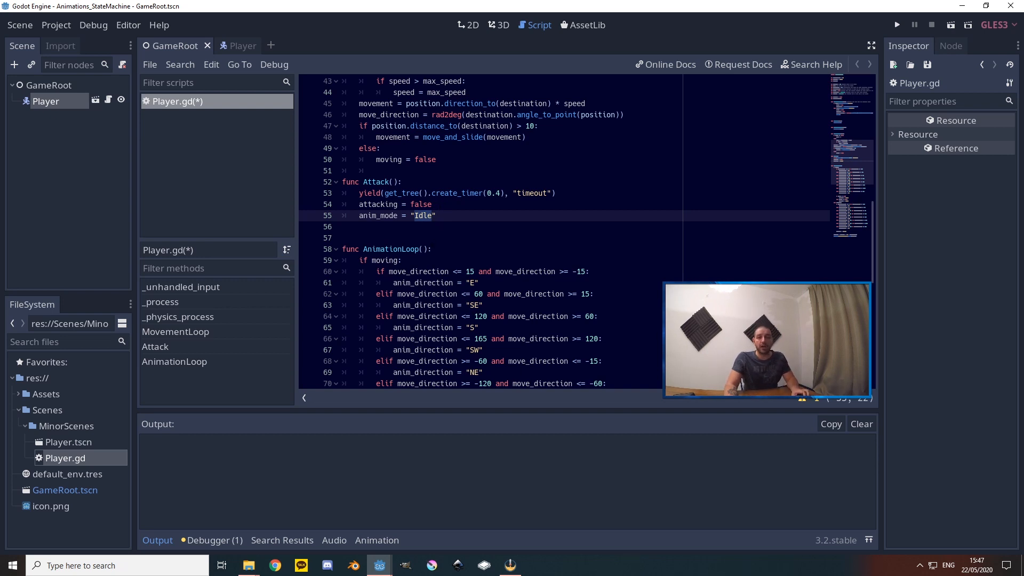
Review the 'if moving' branch of AnimationLoop in Player.gd, including its move_direction comparisons and anim_direction assignments
scroll(480, 232, down, 1)
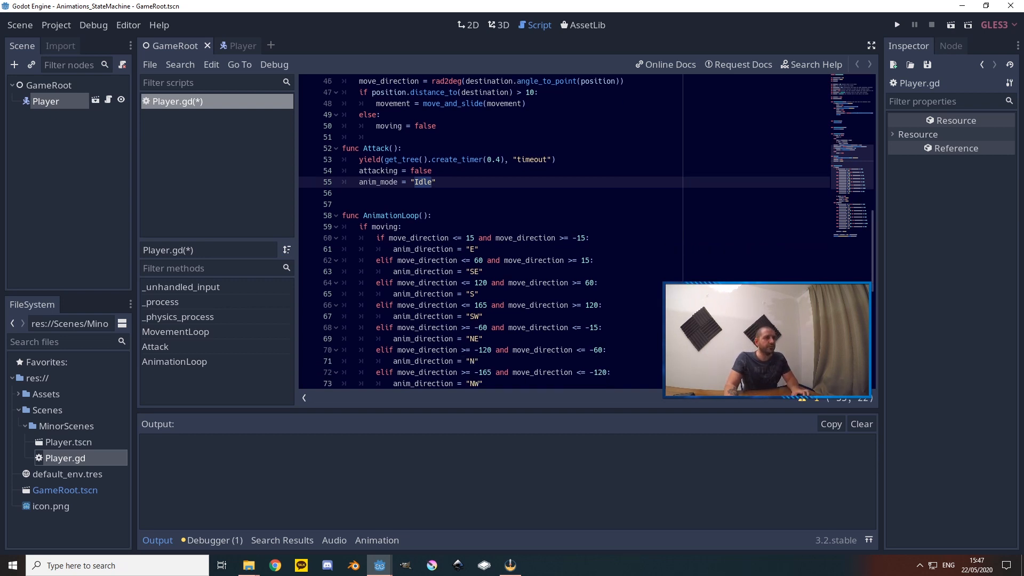
drag(377, 238, 478, 361)
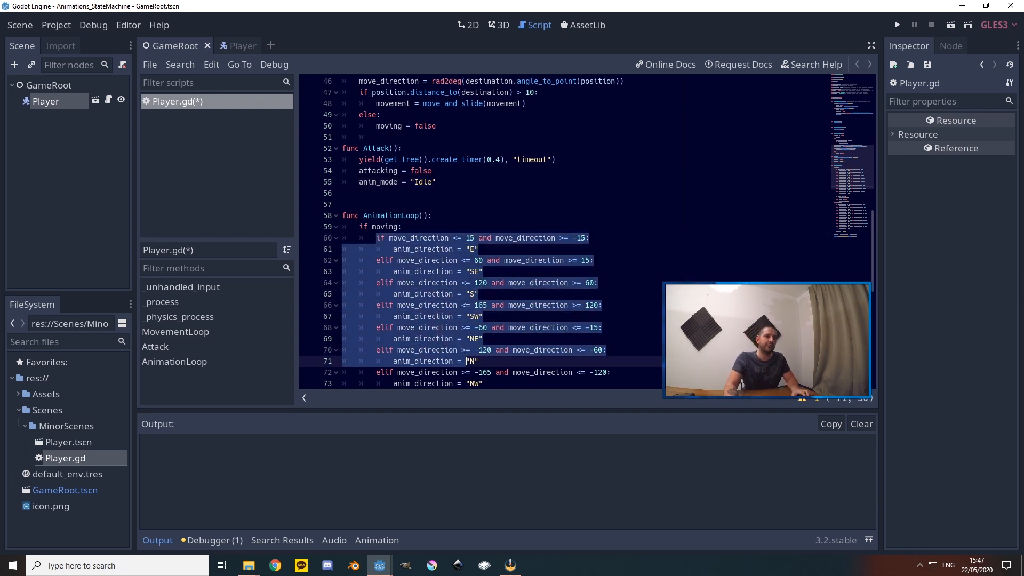
drag(359, 226, 402, 226)
click(381, 226)
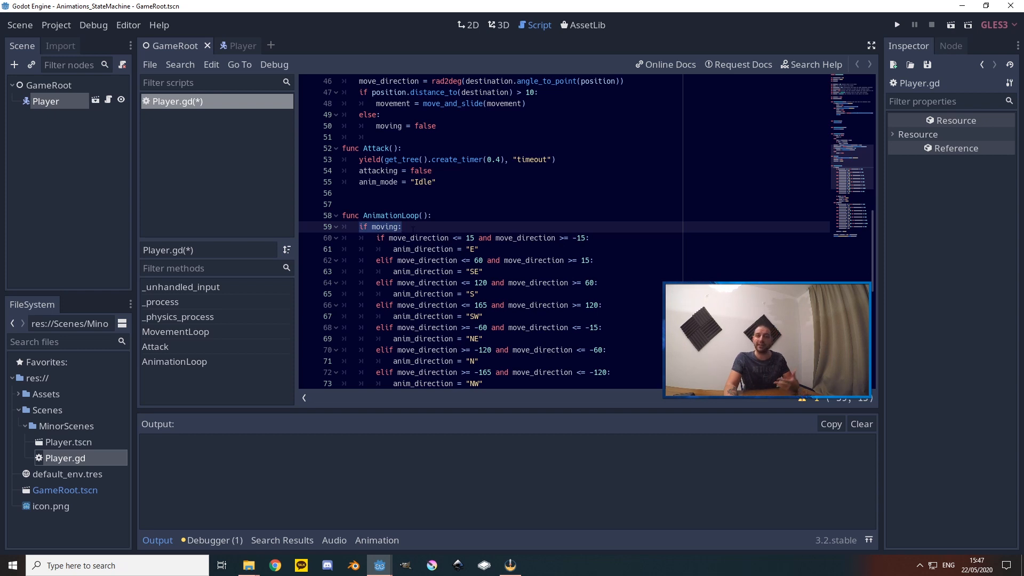
drag(376, 237, 487, 350)
click(421, 317)
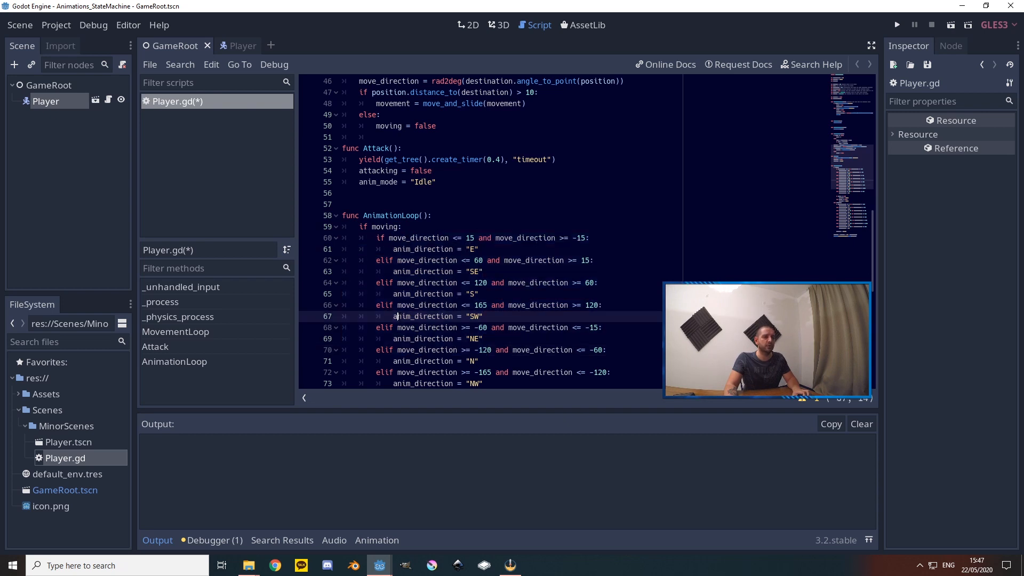
double_click(426, 282)
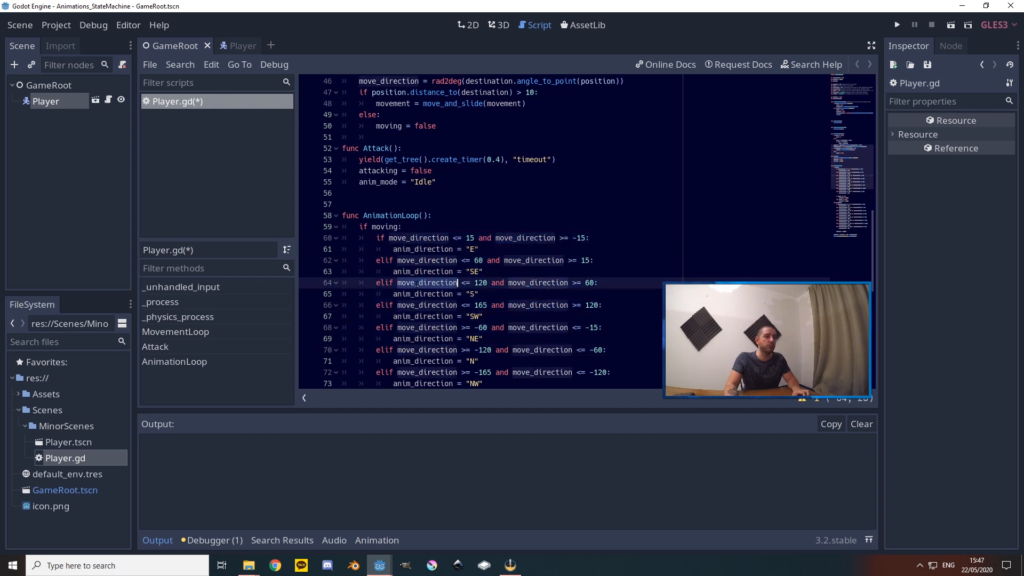
scroll(426, 283, down, 6)
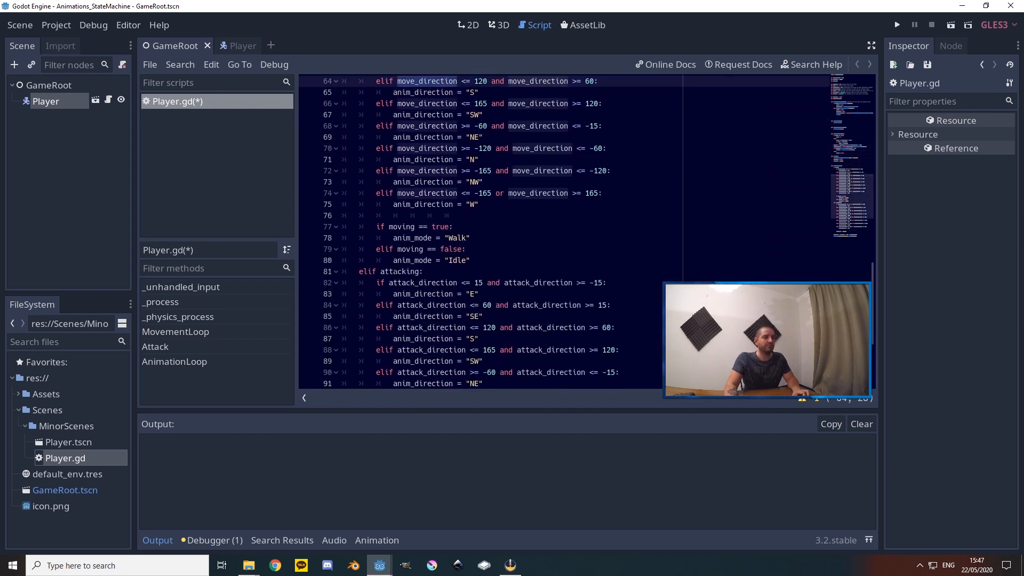
Examine the 'elif attacking' branch of AnimationLoop, including its attack_direction checks and the "Melee" anim_mode assignment
click(394, 271)
double_click(414, 271)
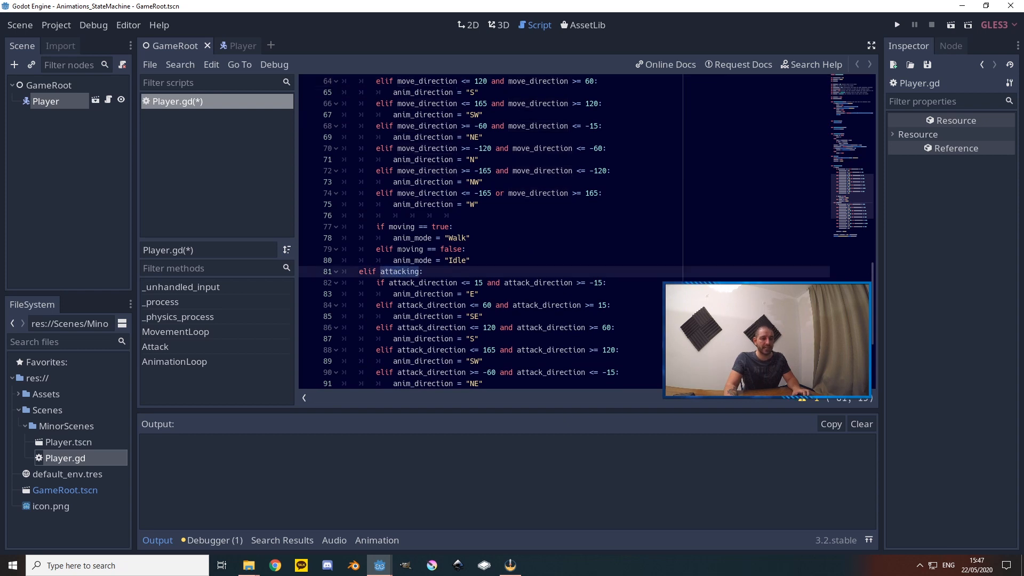
scroll(427, 267, down, 1)
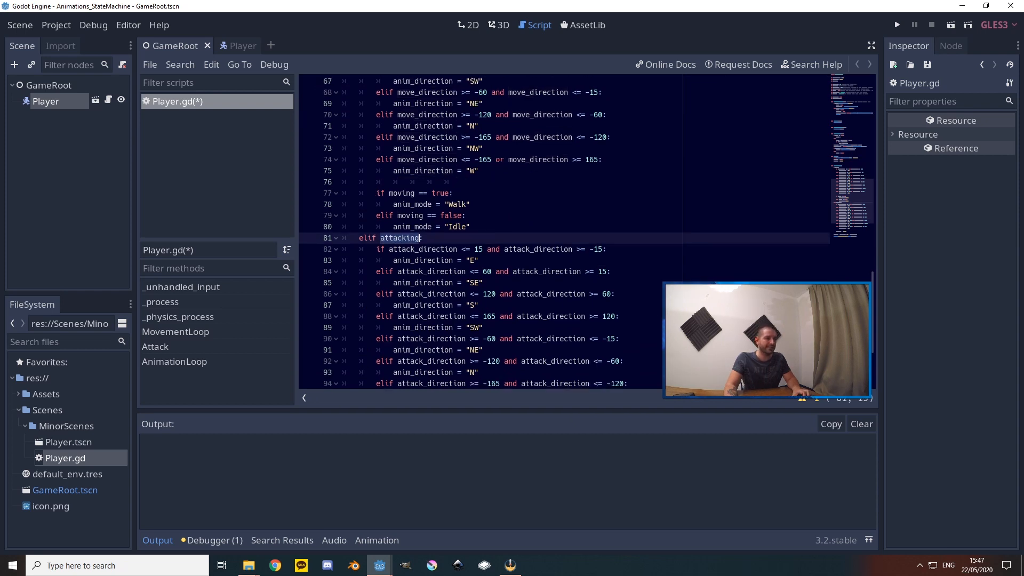
double_click(423, 249)
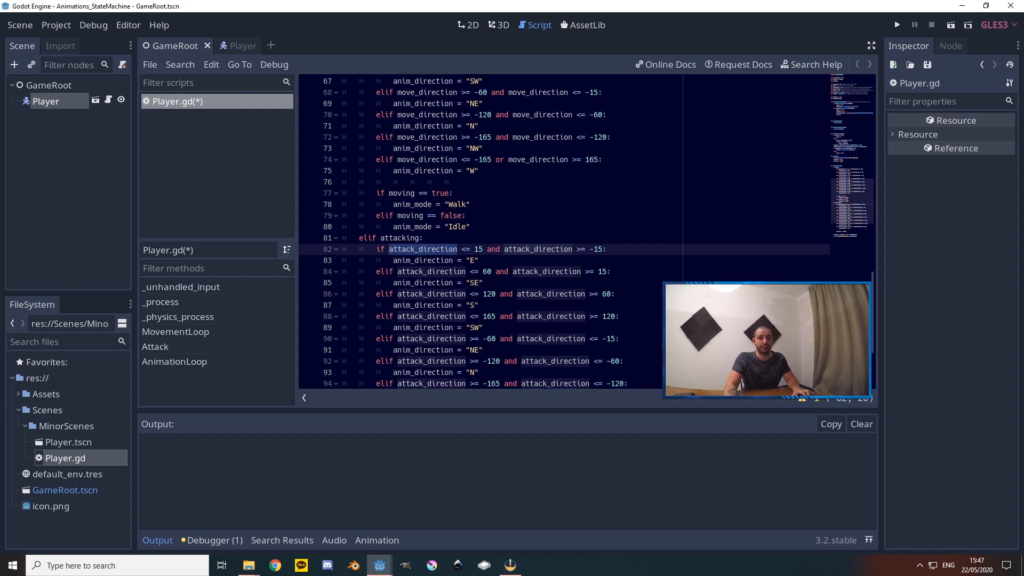
scroll(480, 230, down, 3)
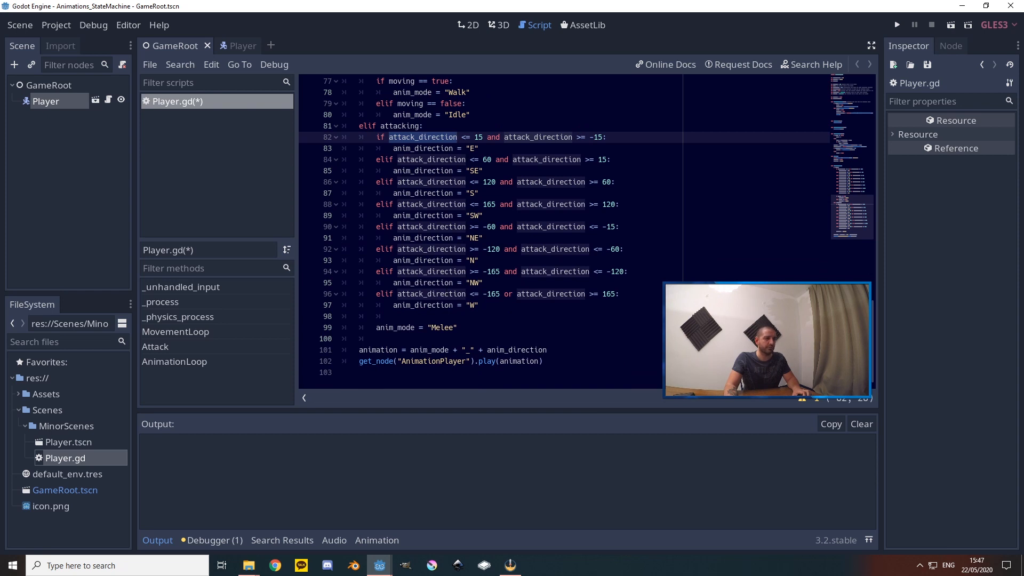
drag(364, 126, 376, 126)
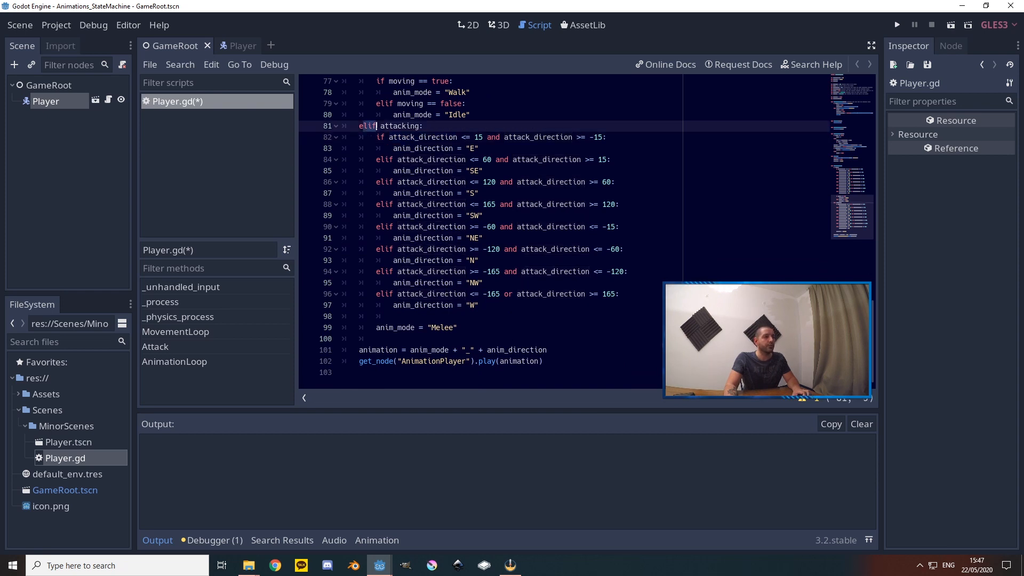
double_click(394, 126)
drag(375, 327, 454, 327)
Compare the moving branch's "Walk" and "Idle" anim_mode assignments with the attacking branch of AnimationLoop
scroll(453, 328, up, 8)
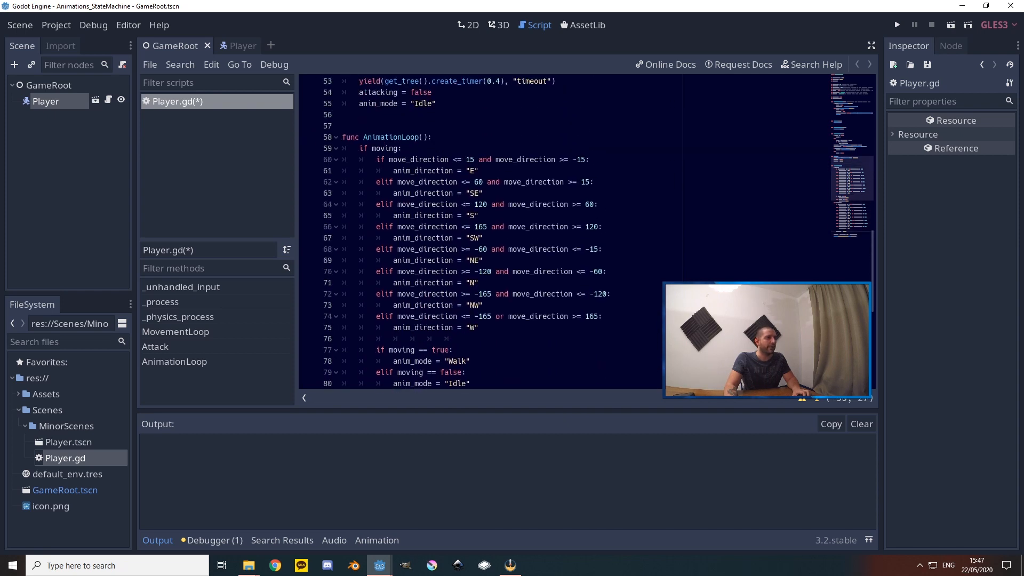
click(381, 149)
scroll(407, 150, down, 4)
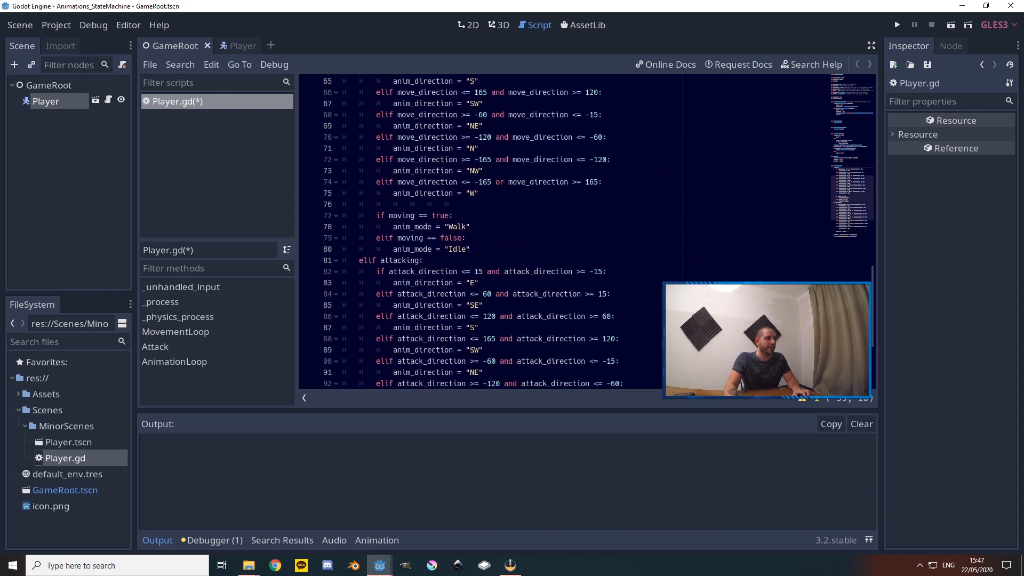
drag(376, 216, 471, 249)
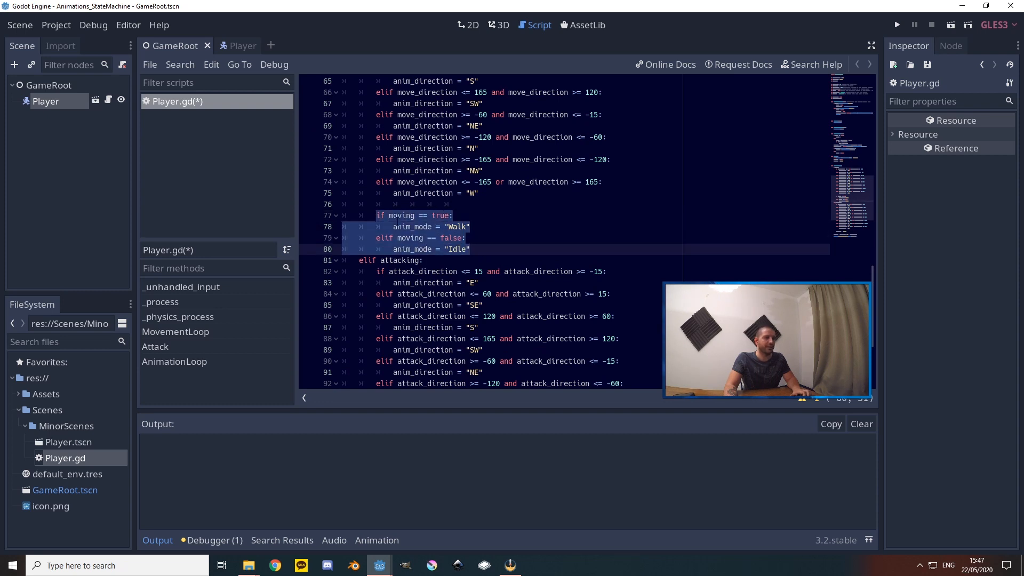
click(462, 227)
click(458, 249)
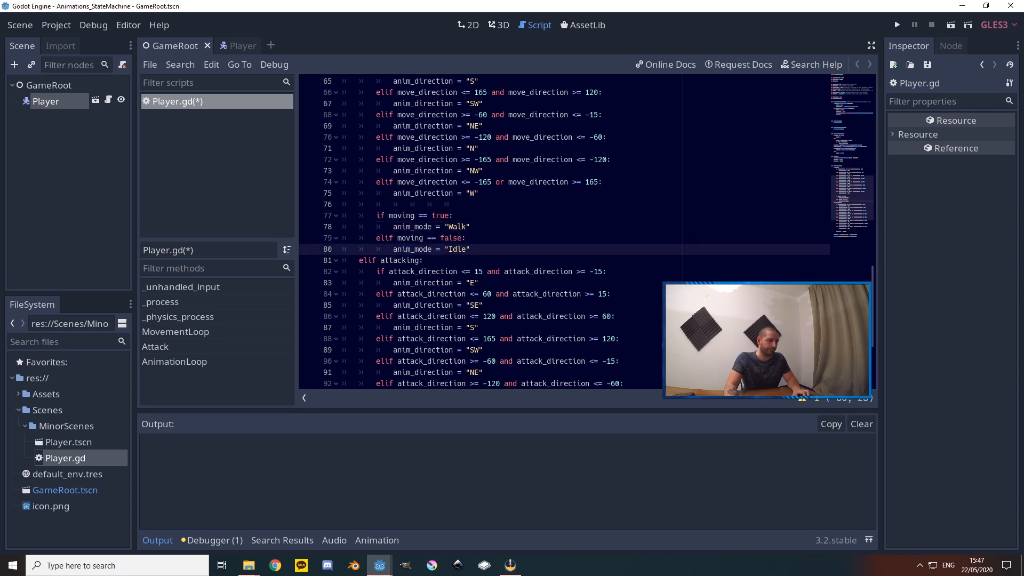
scroll(458, 249, down, 2)
scroll(458, 249, down, 2)
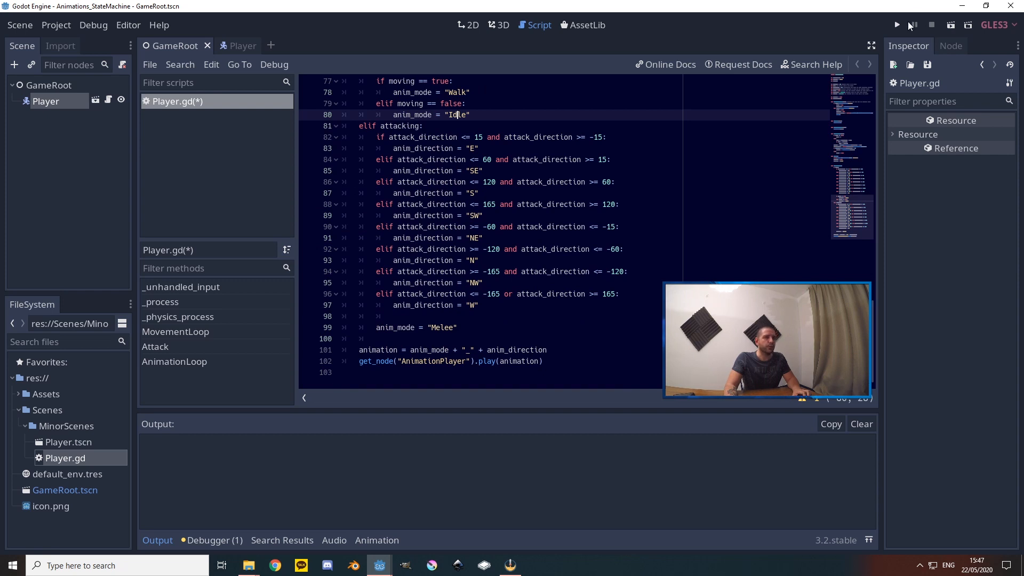
Run the project and test the Player's attacks in several directions together with a short walk
click(893, 24)
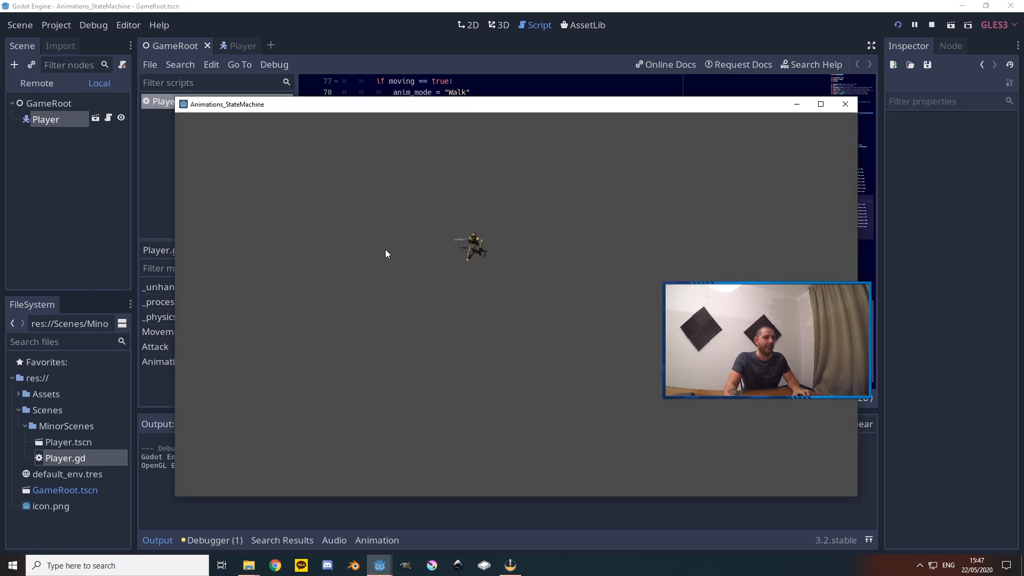
right_click(474, 303)
right_click(546, 245)
right_click(472, 187)
click(391, 299)
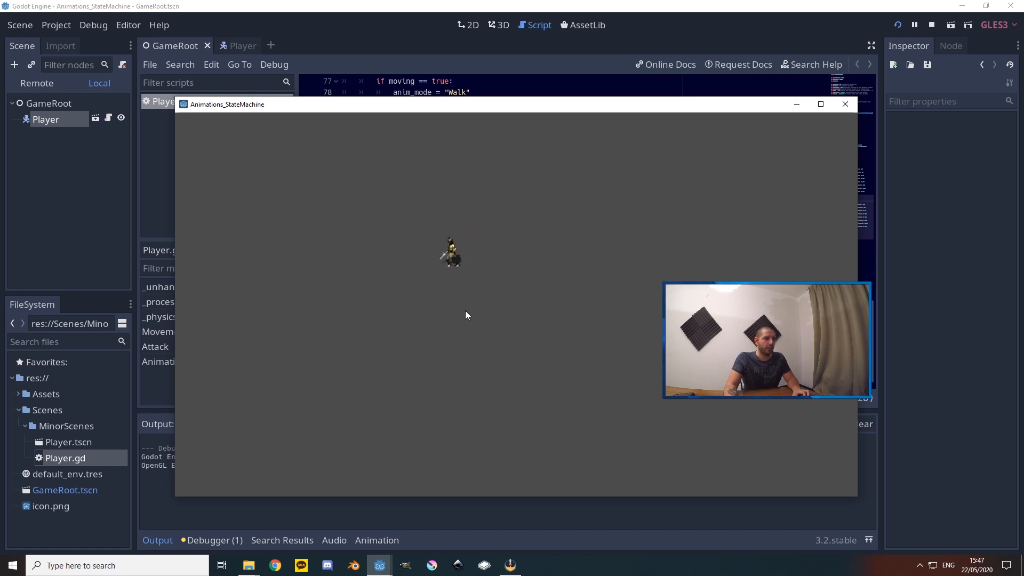
right_click(517, 233)
click(517, 238)
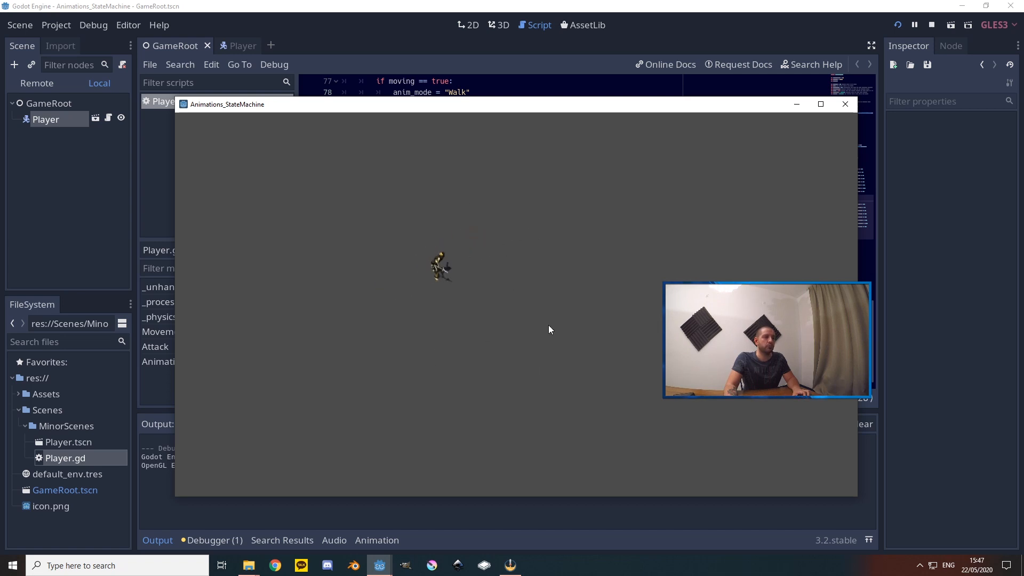
Alternate between walking and attacking in different directions to test the Player's state changes in the running game
click(427, 212)
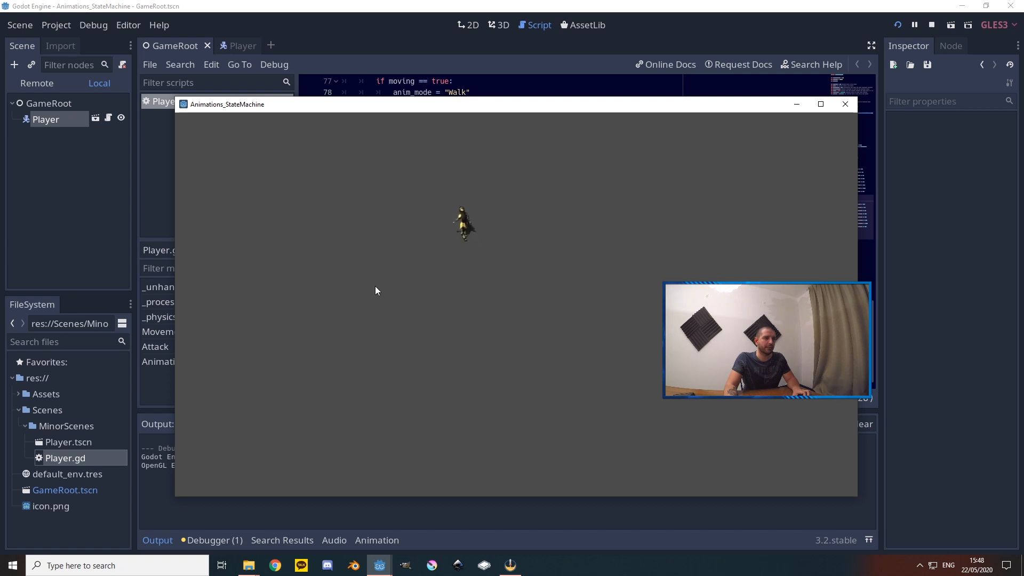
click(484, 359)
click(424, 417)
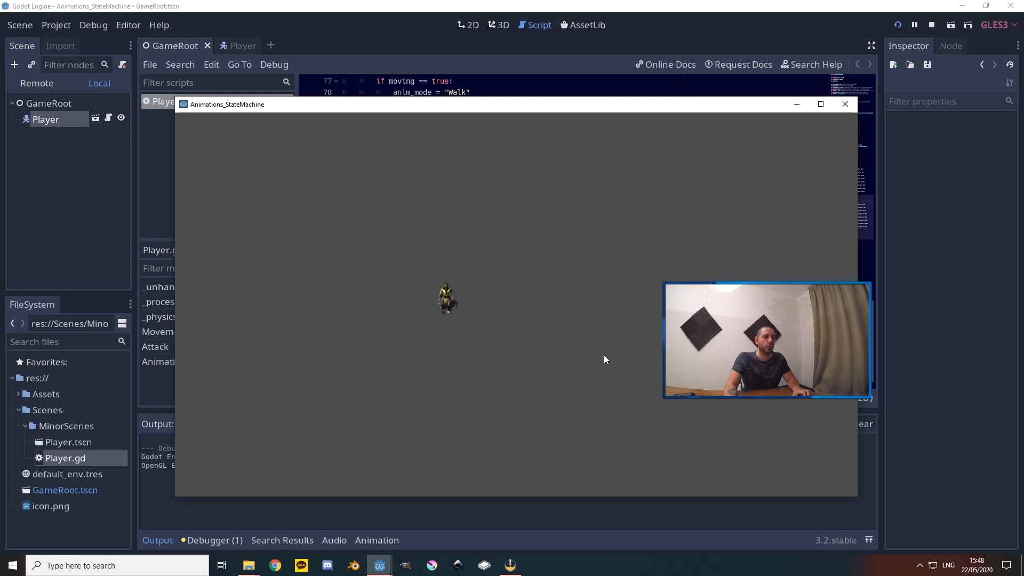
right_click(593, 356)
click(459, 234)
right_click(602, 313)
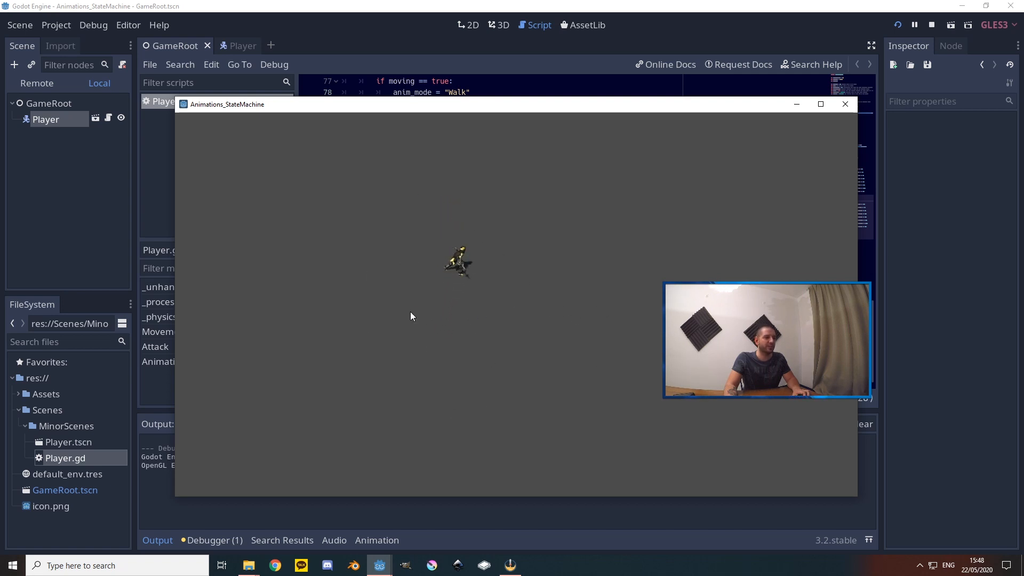
right_click(418, 321)
right_click(458, 200)
right_click(456, 353)
Test the Player's response to targets all around the character, and close the running game
click(566, 314)
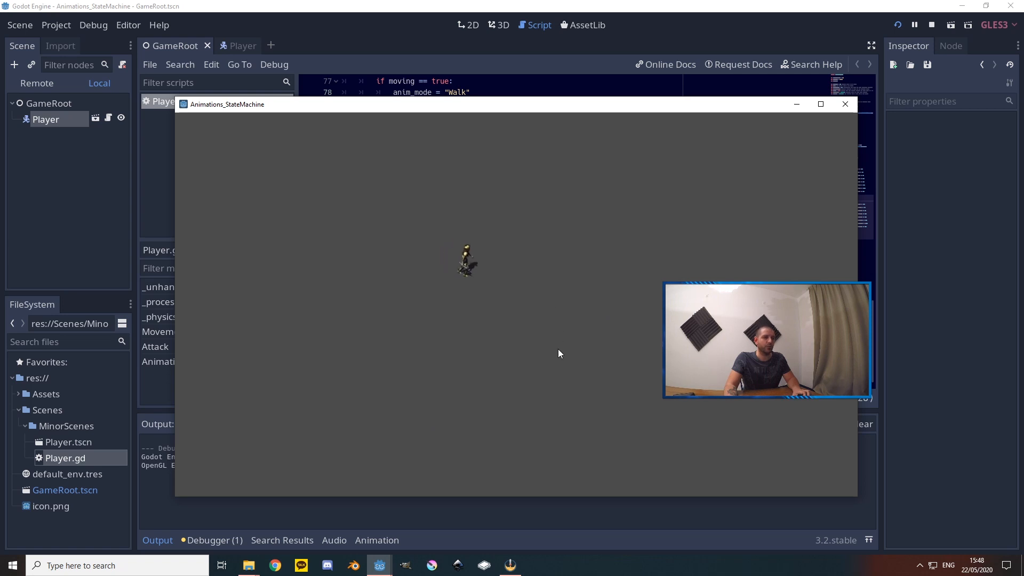
click(490, 370)
click(396, 321)
click(389, 248)
click(545, 252)
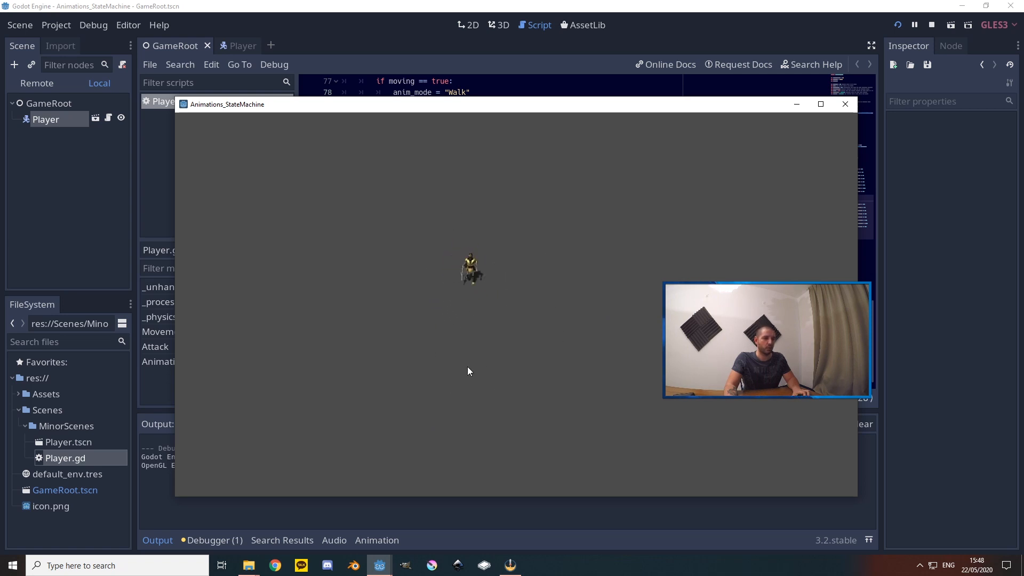
click(467, 367)
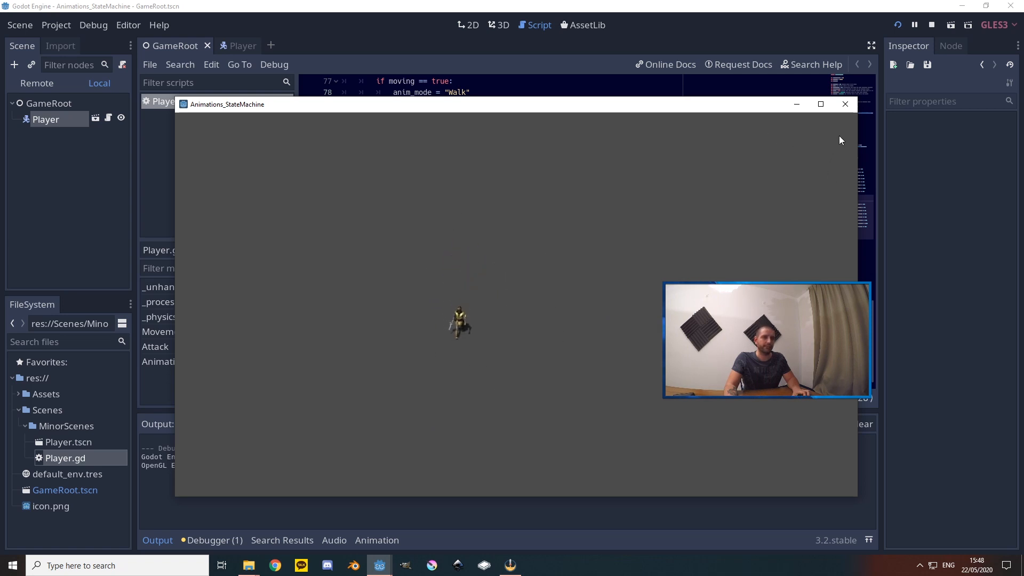
click(847, 107)
Review the repeated direction checks across the moving and attacking branches of AnimationLoop in Player.gd
click(484, 305)
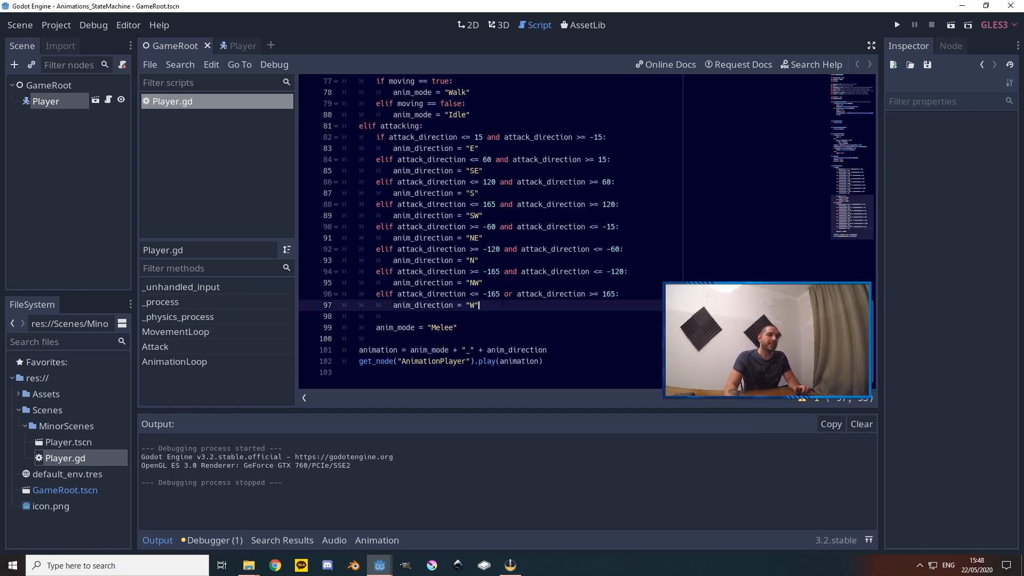
scroll(484, 305, up, 1)
drag(484, 339, 365, 256)
scroll(485, 260, up, 3)
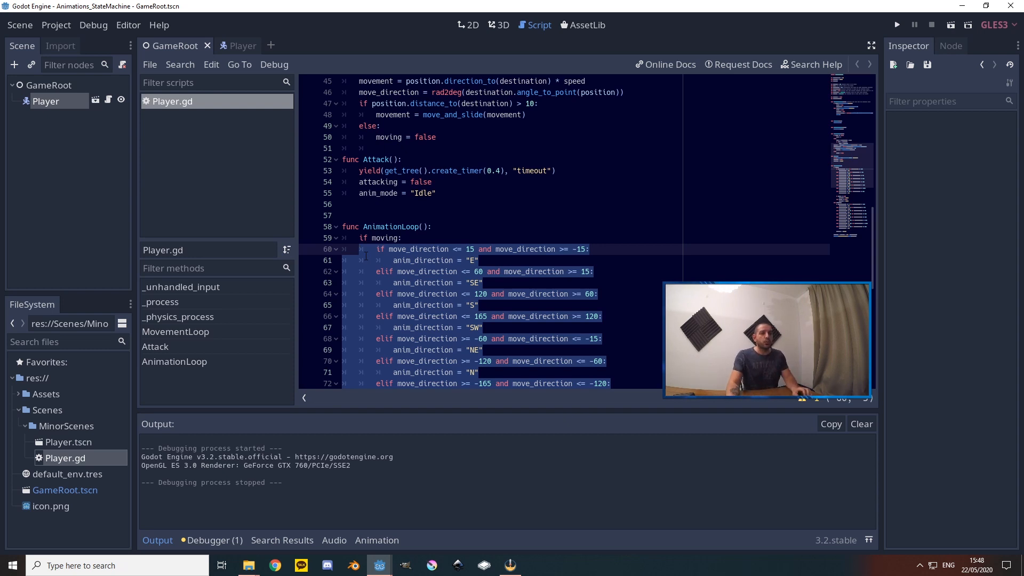
click(423, 272)
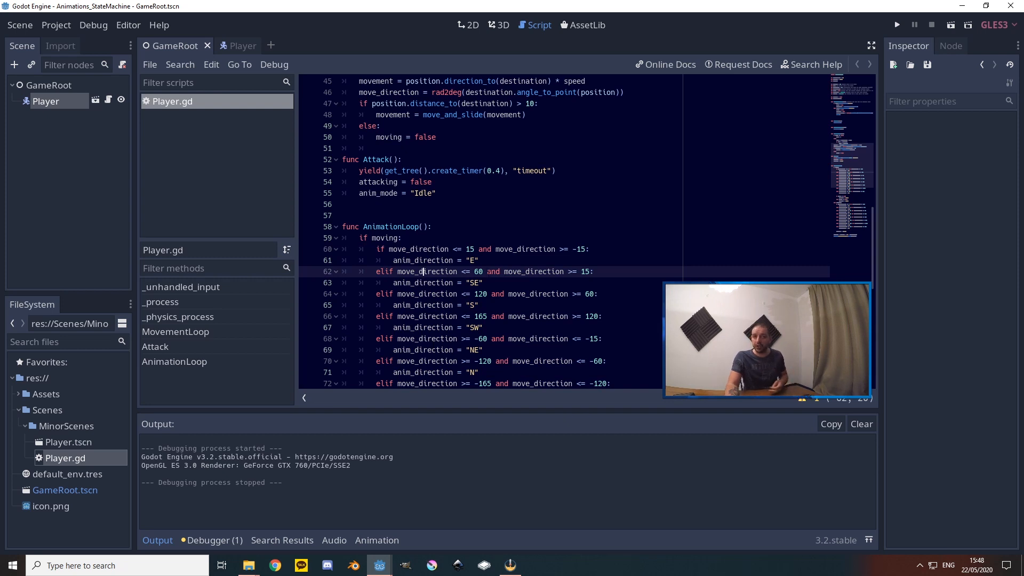
Open the Player scene and select its AnimationPlayer node to show the animation timeline
click(238, 45)
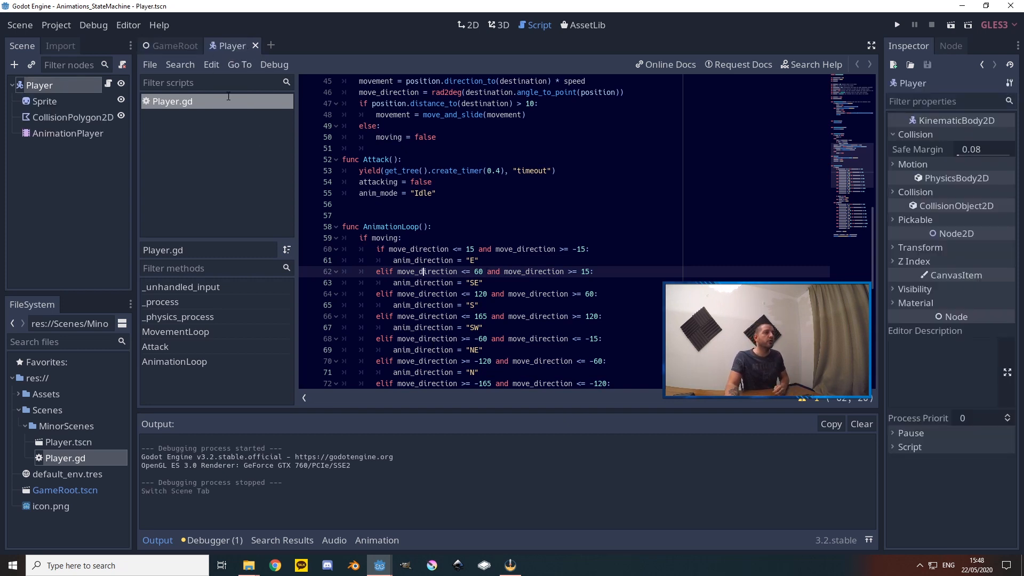
click(60, 134)
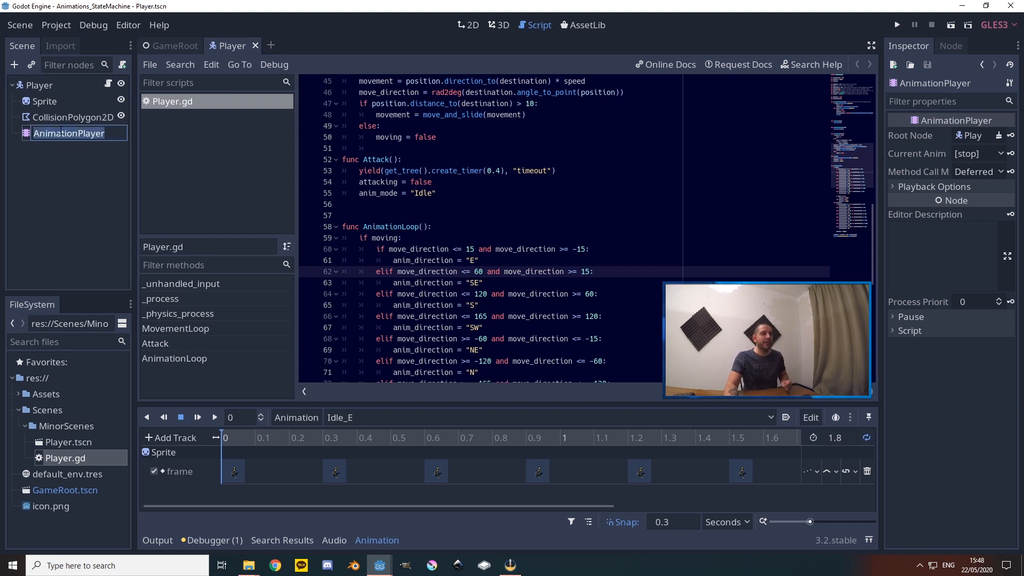
key(Up)
click(71, 137)
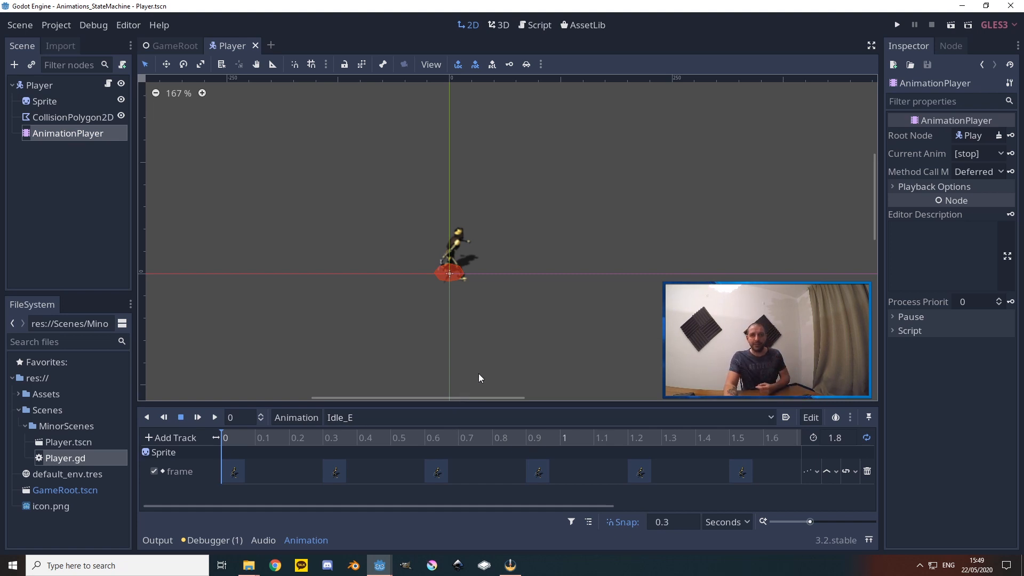
Return to Player.gd and compare the move_direction checks in AnimationLoop with the matching attack_direction block
click(534, 25)
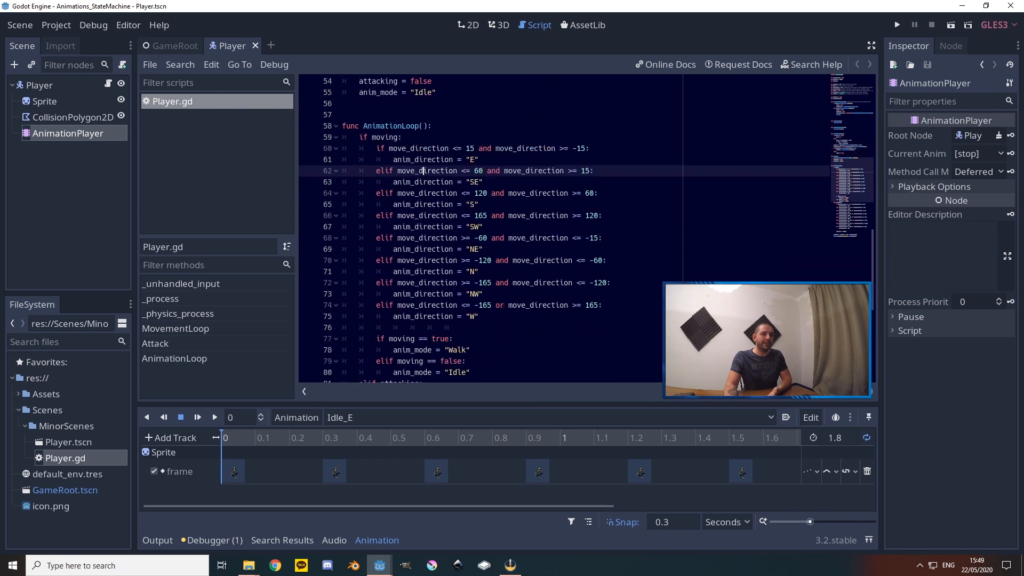
drag(371, 137, 451, 170)
drag(380, 182, 479, 361)
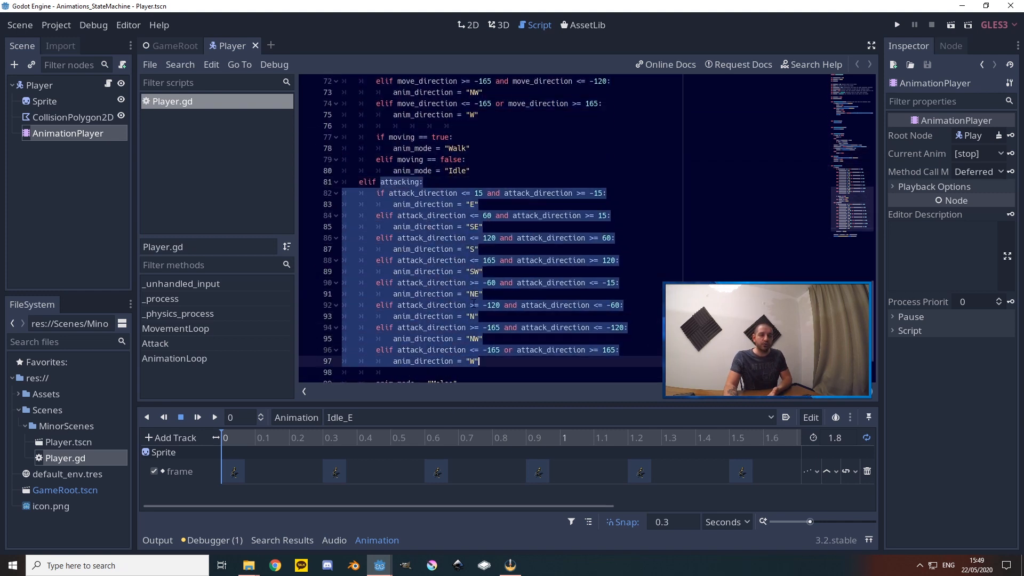
scroll(478, 361, up, 8)
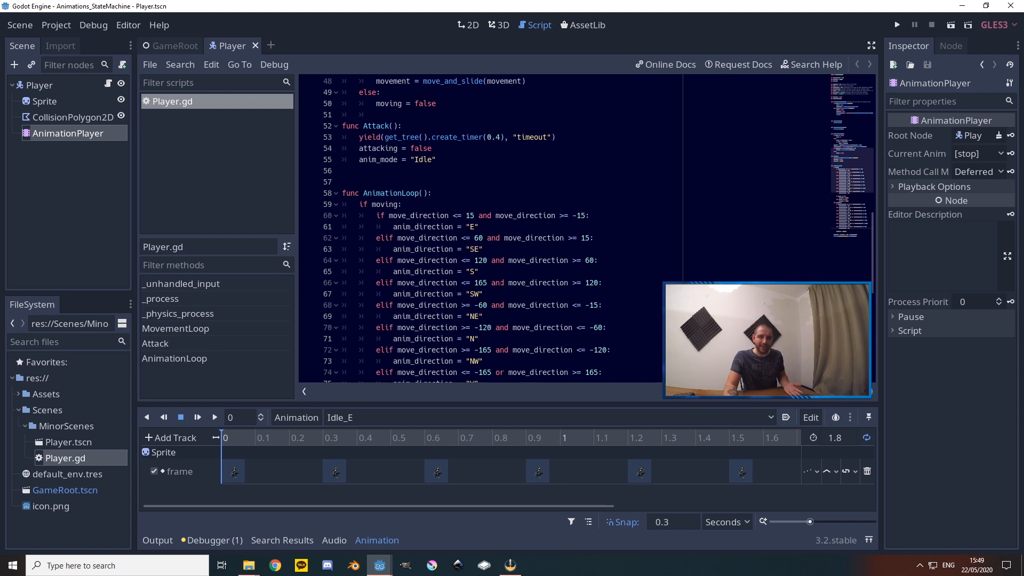